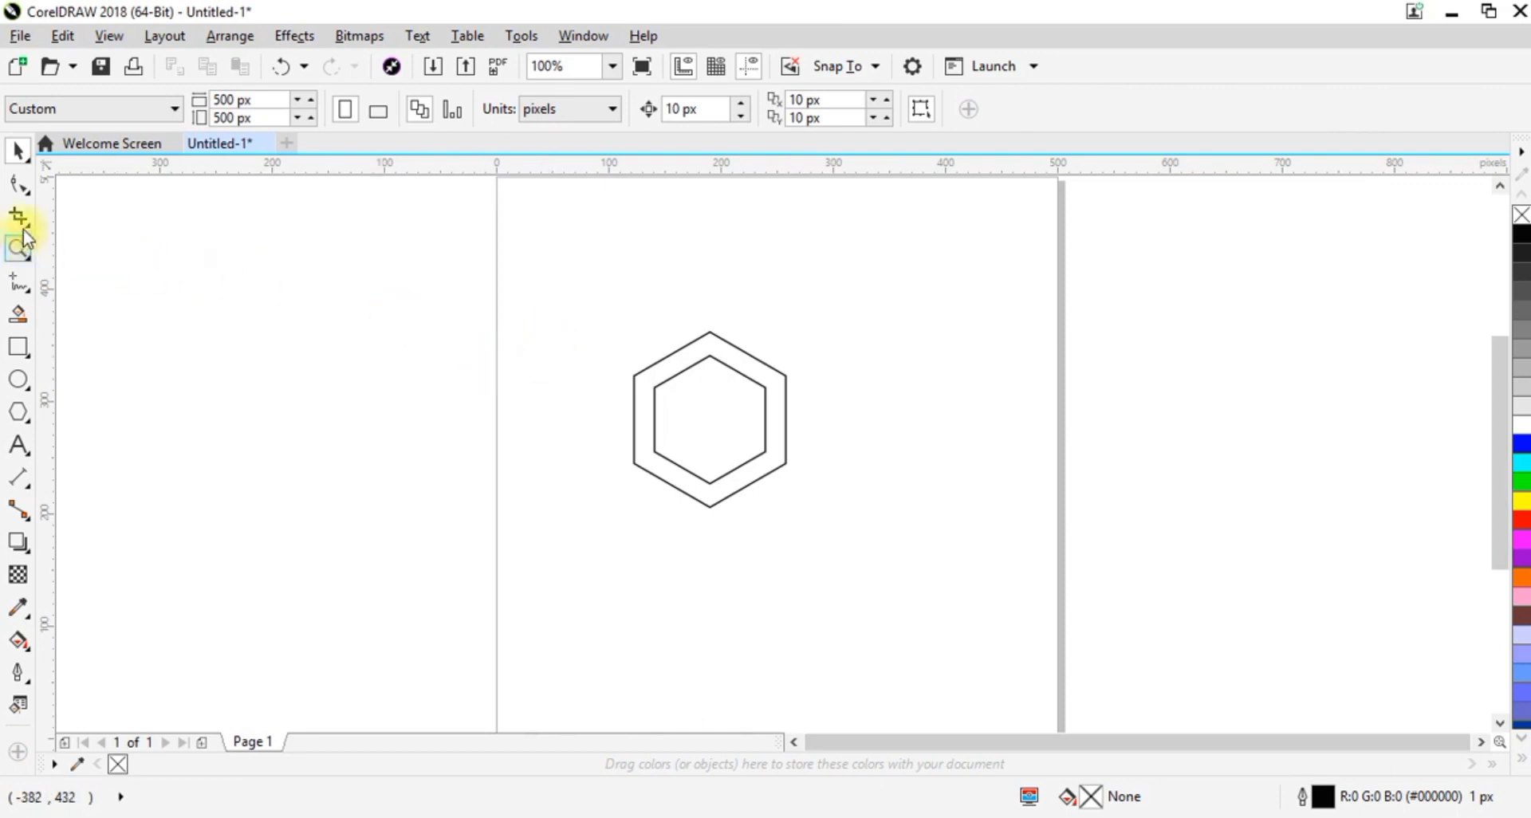
# - Draw three straight Freehand lines joining the opposite corners of the outer hexagon through its centre
pyautogui.click(23, 284)
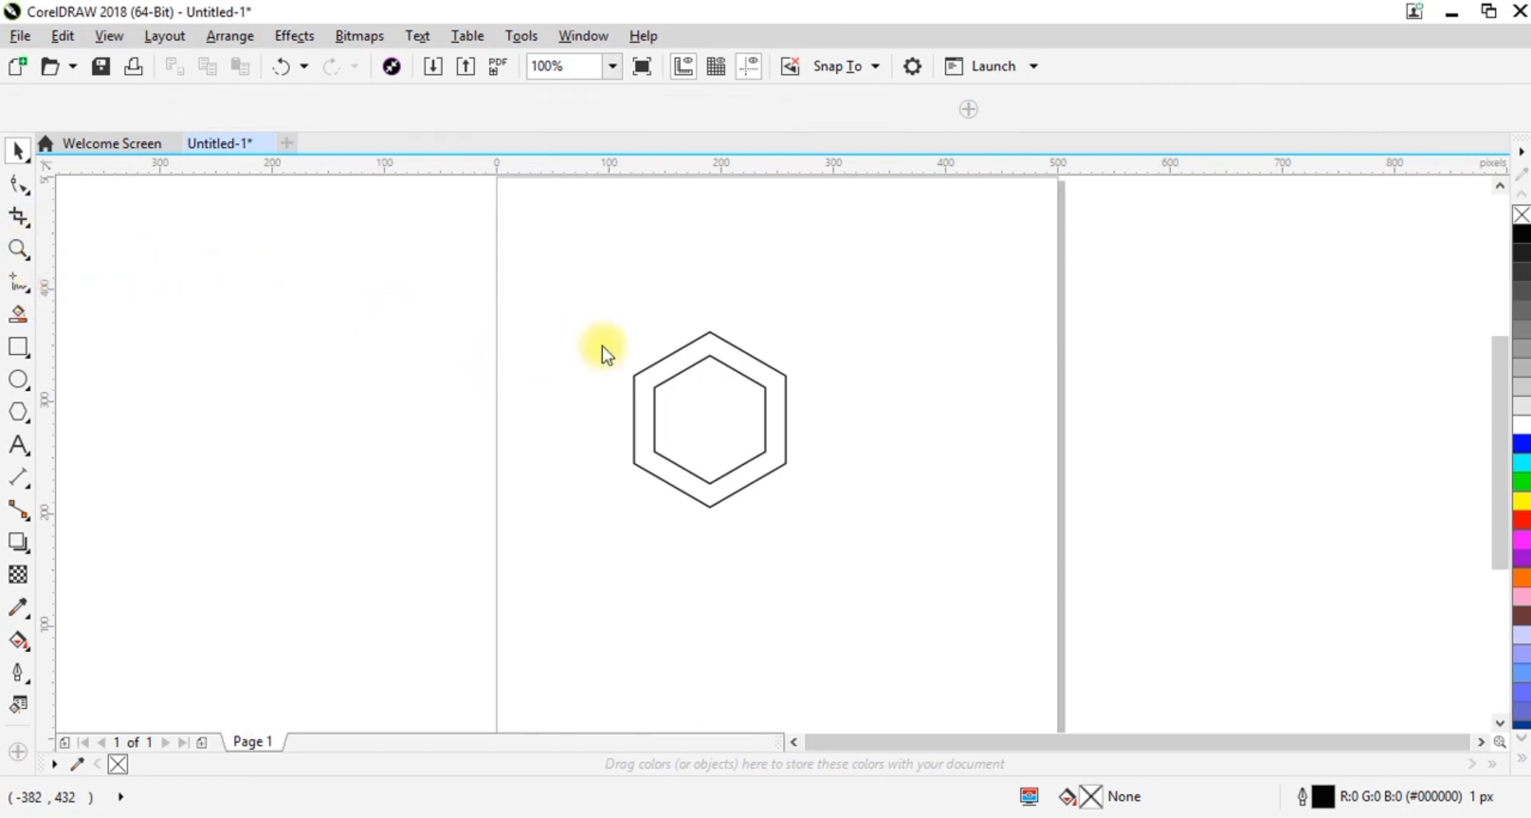
pyautogui.click(633, 374)
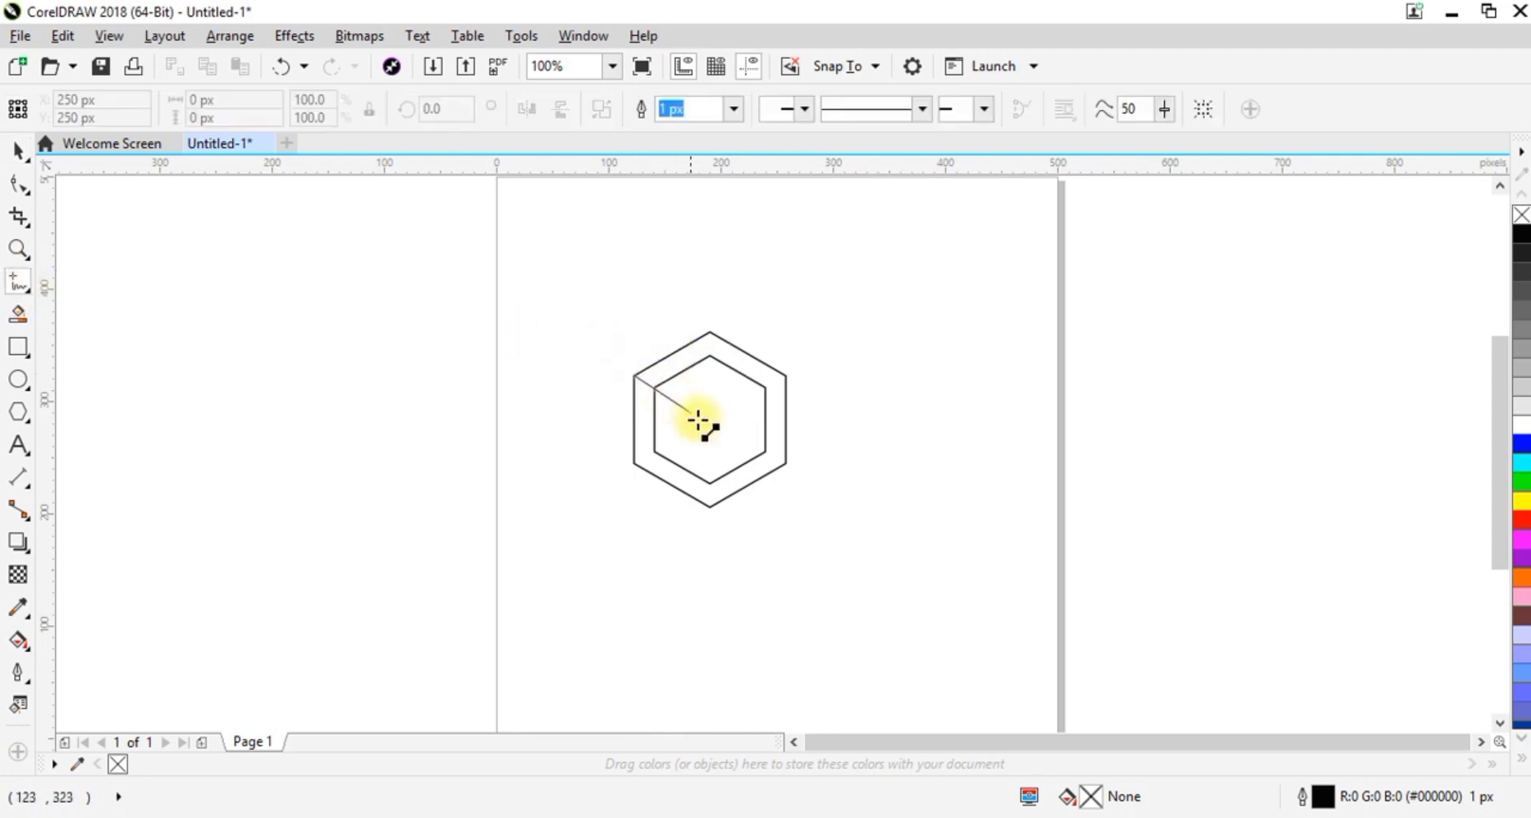
pyautogui.click(786, 463)
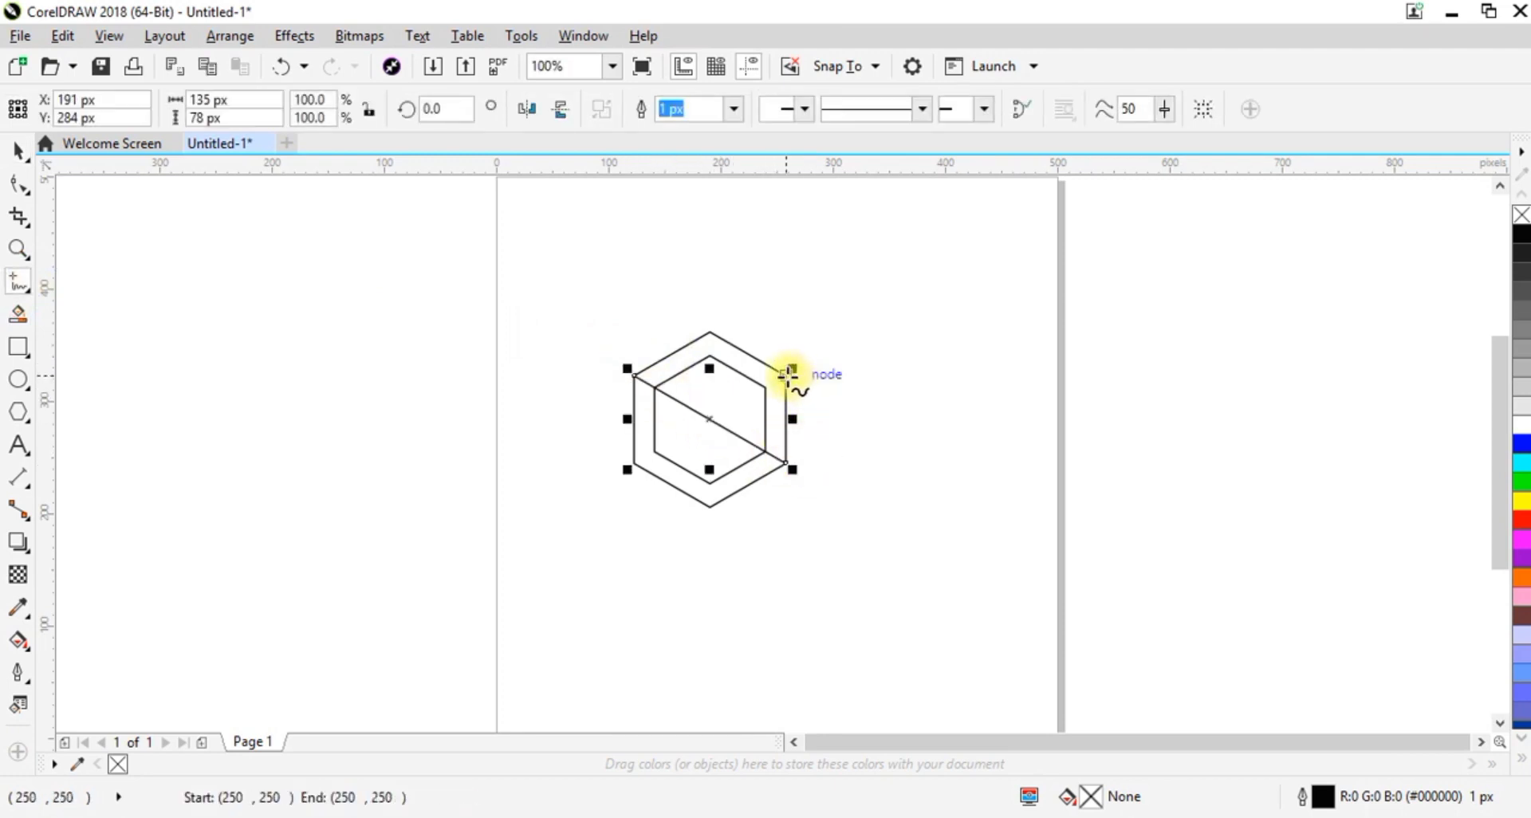
pyautogui.click(786, 373)
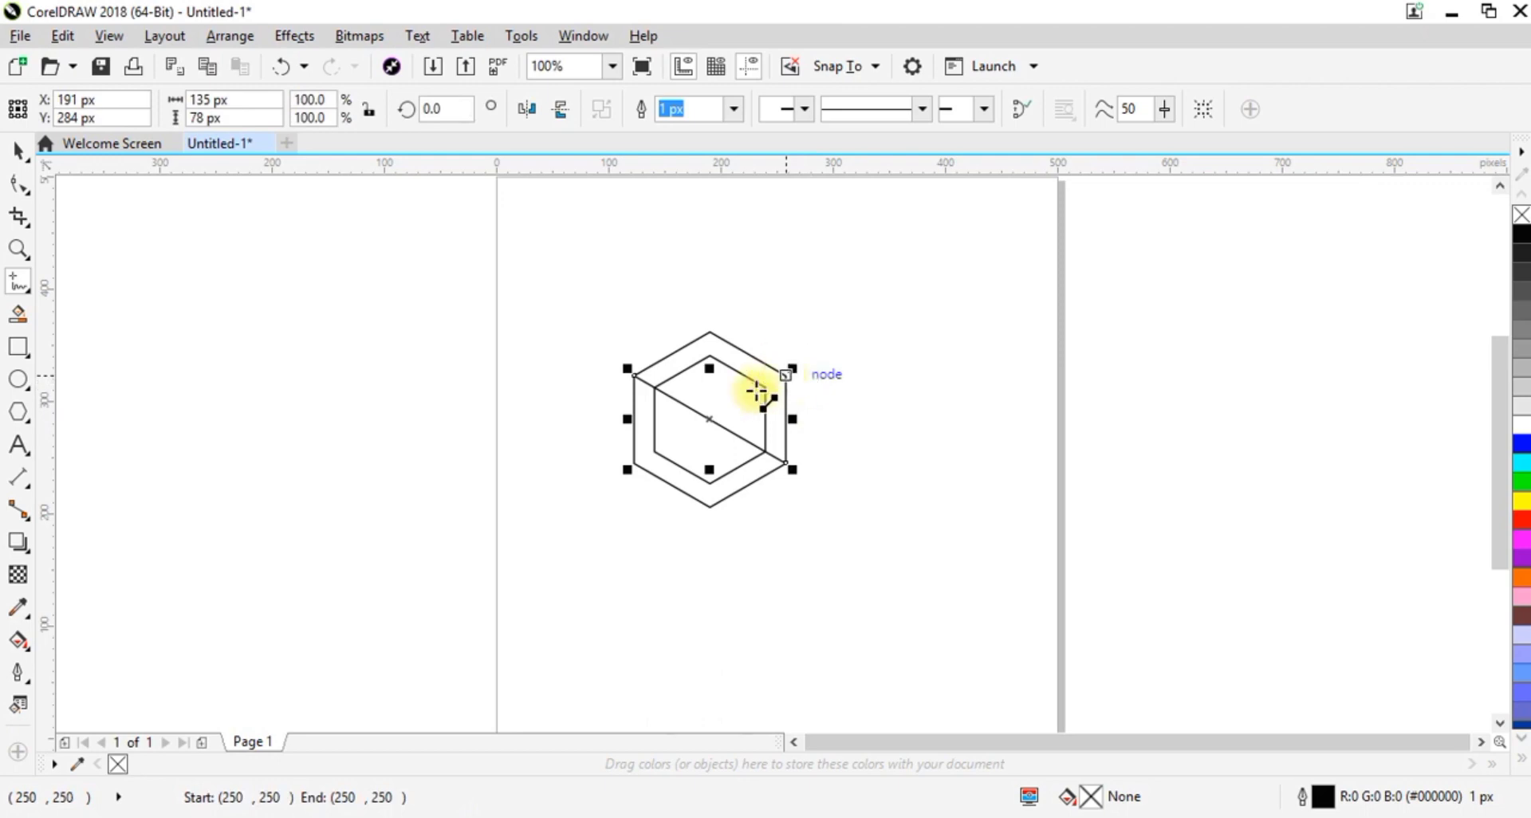
pyautogui.click(633, 465)
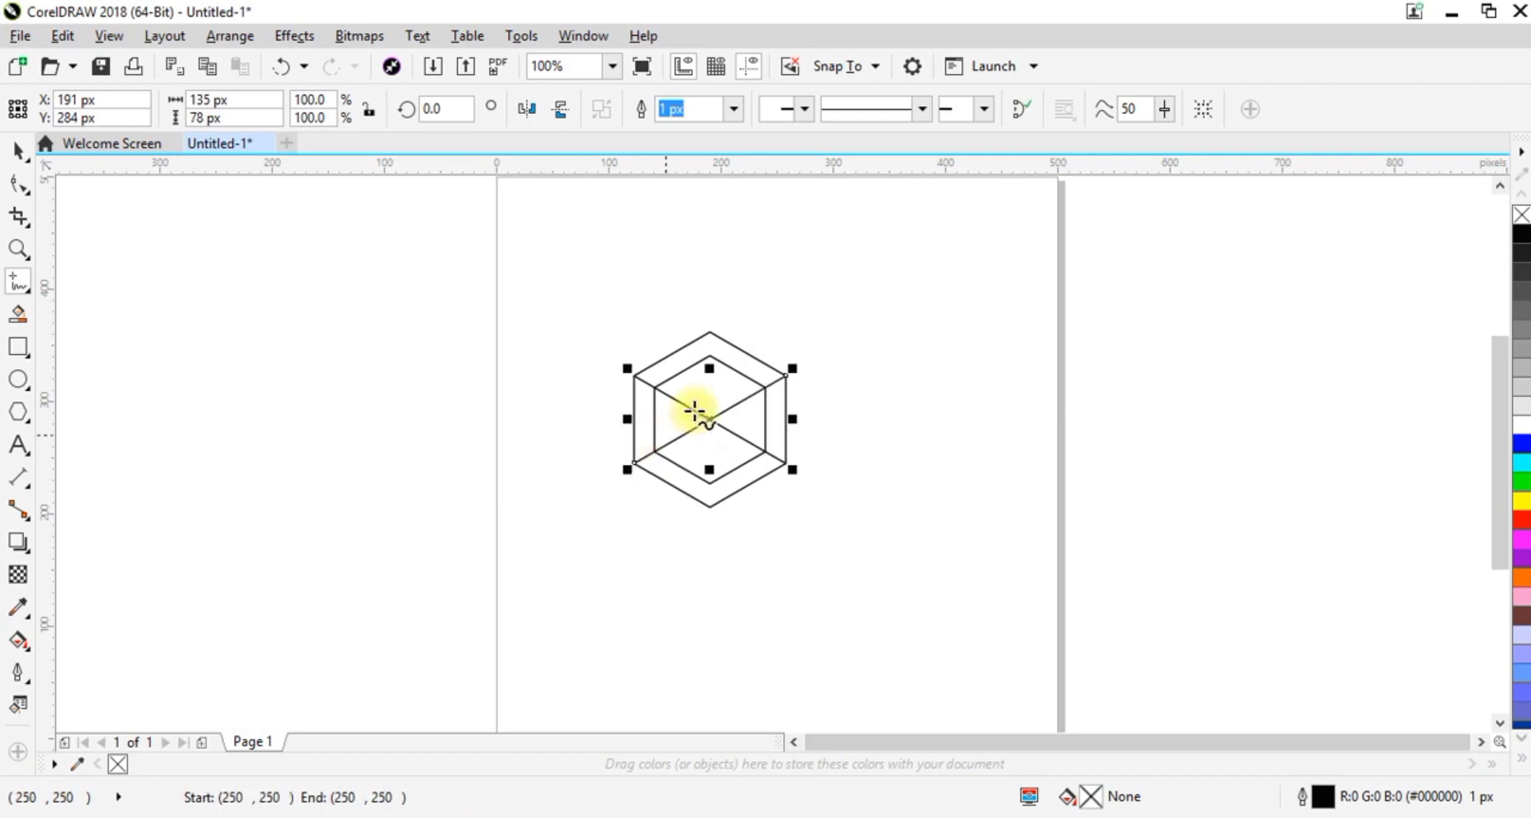
pyautogui.click(711, 332)
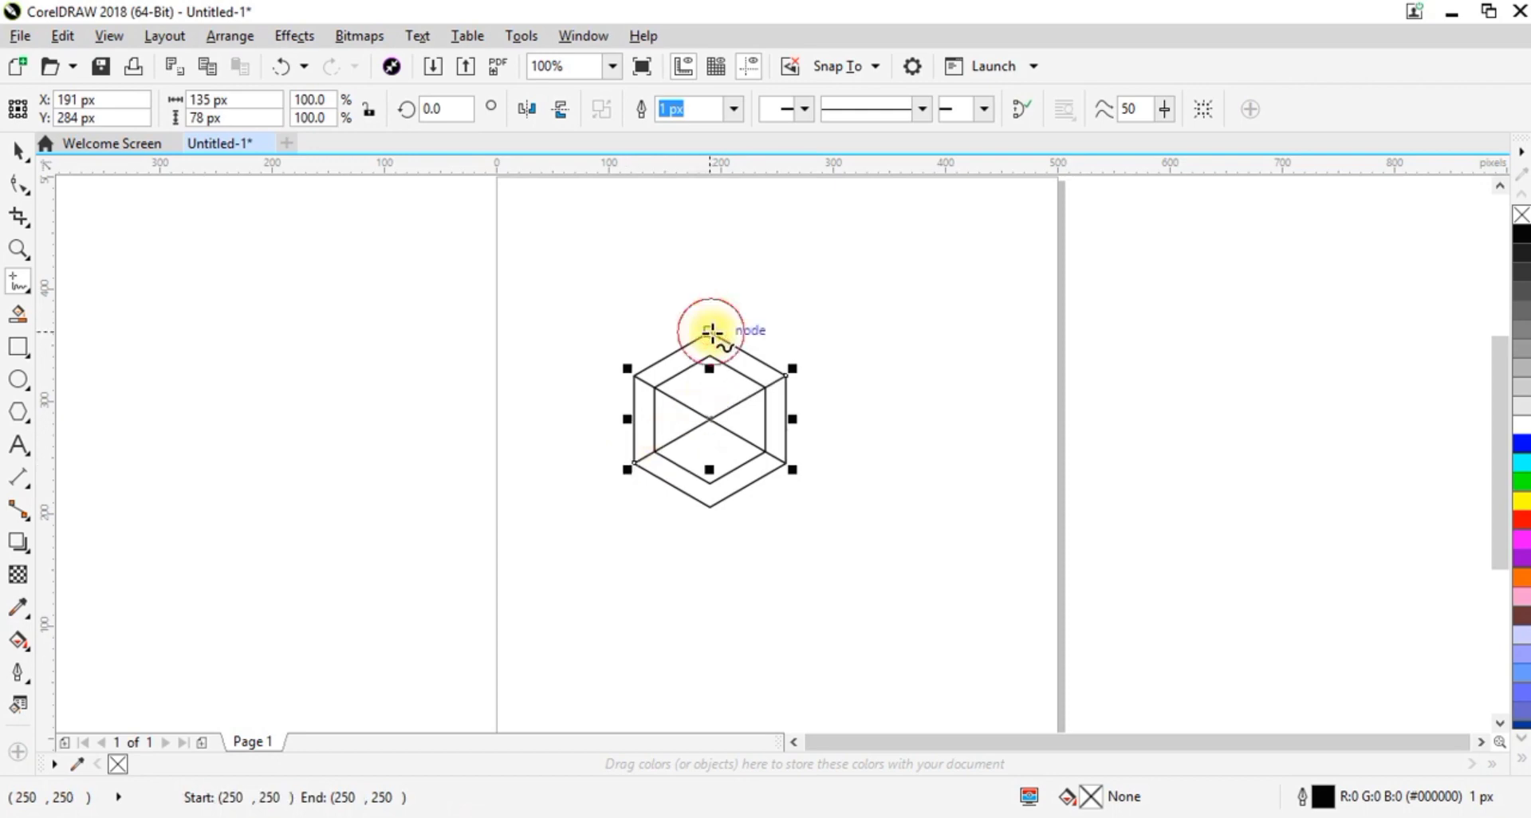
pyautogui.click(711, 509)
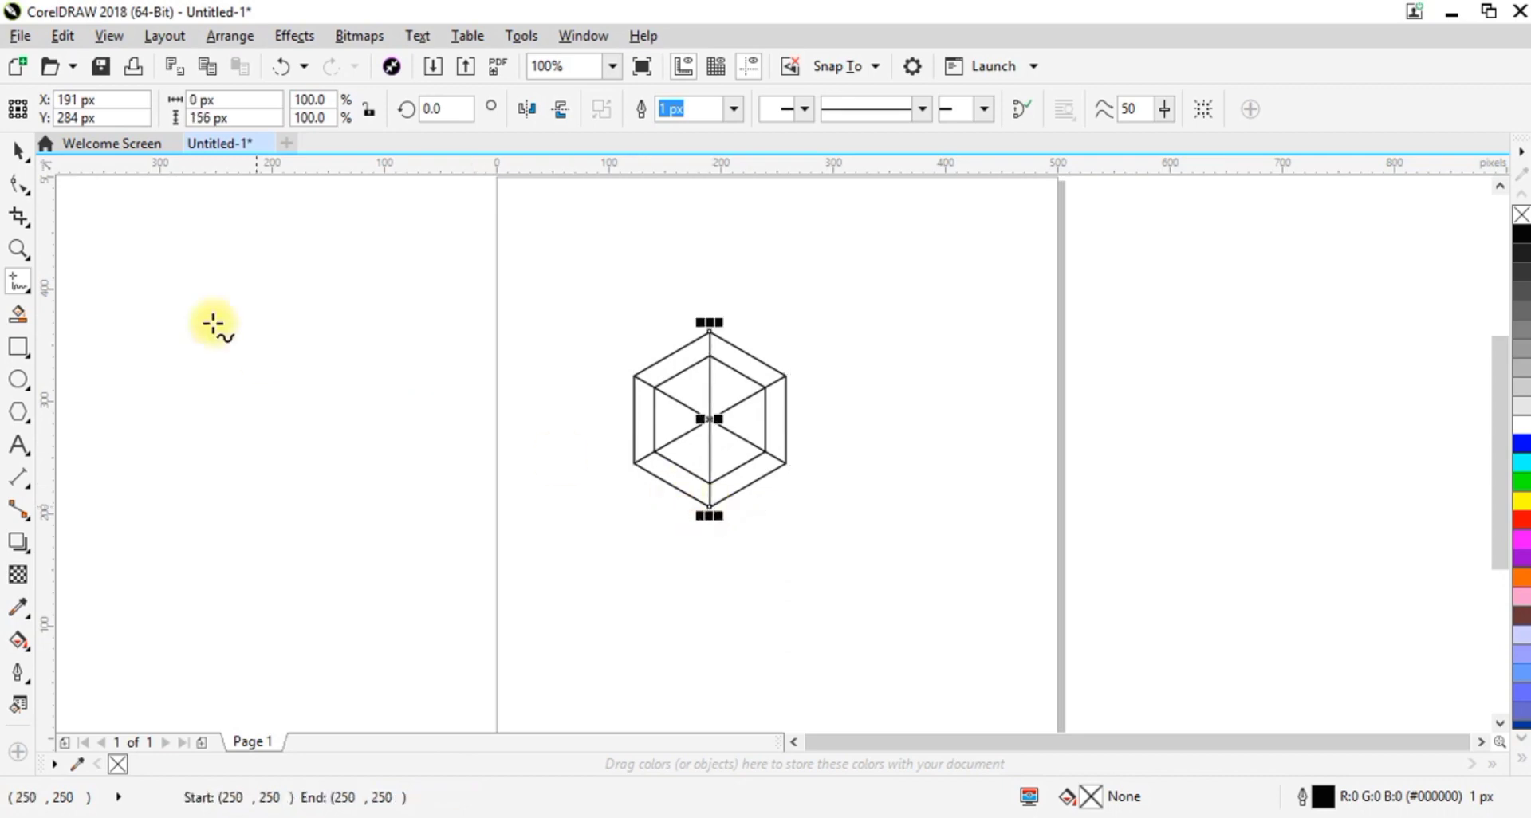
# - Remove the upper vertical and both upper diagonal segments inside the inner hexagon with Virtual Segment Delete
pyautogui.click(15, 153)
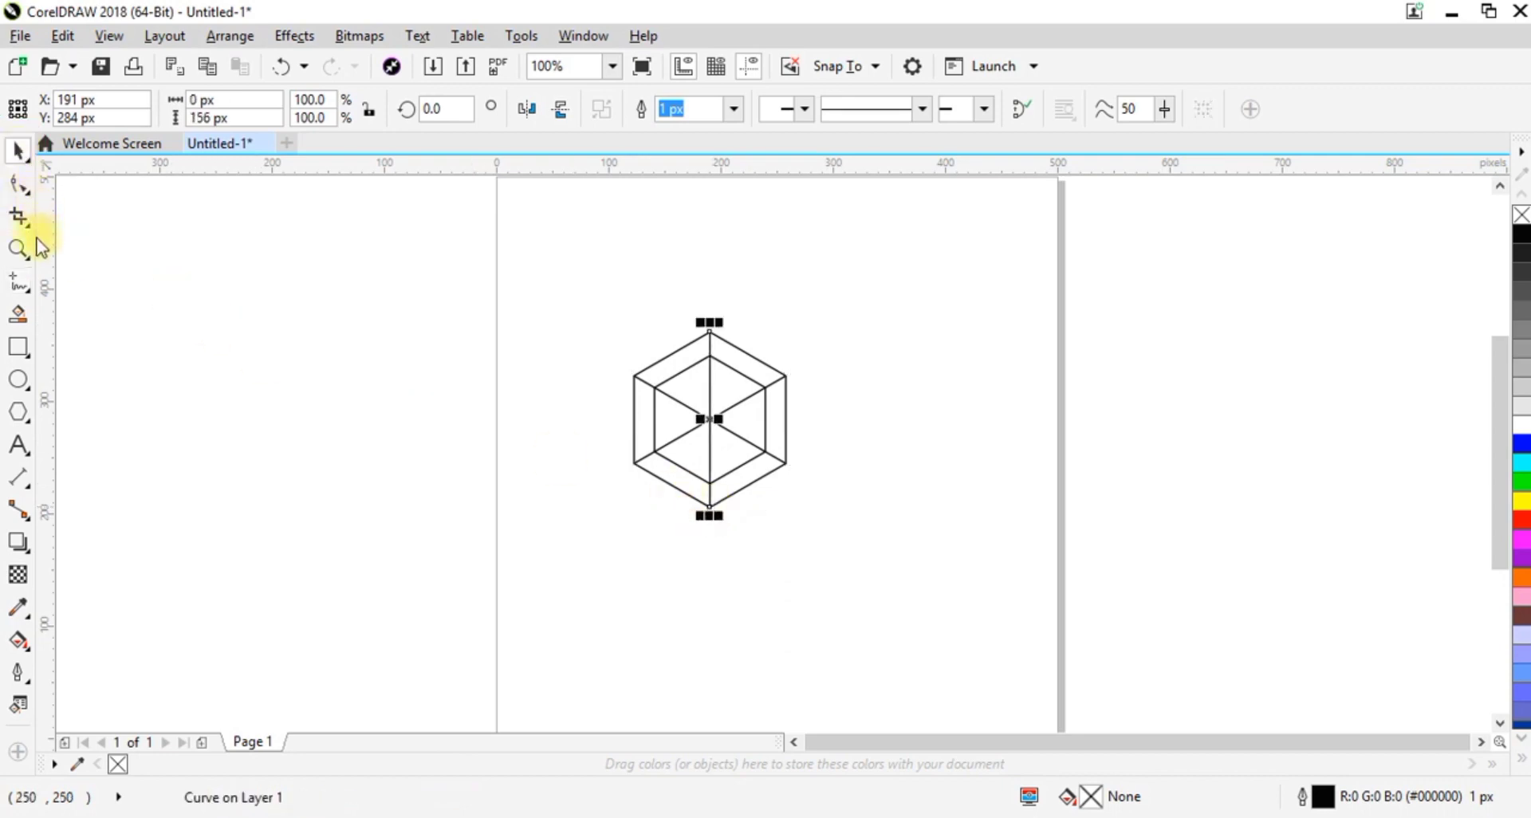
pyautogui.click(28, 287)
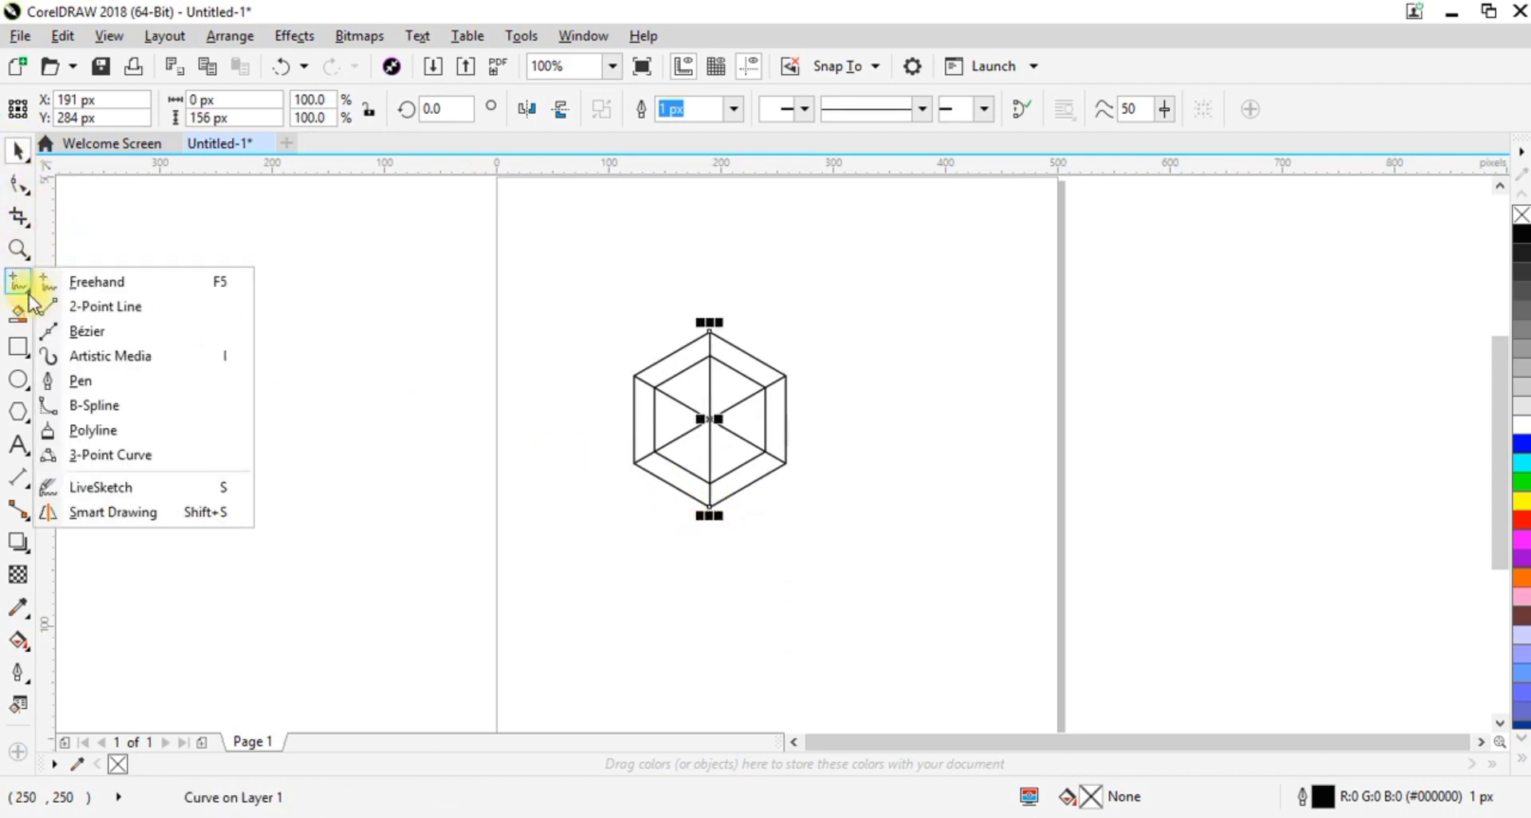
pyautogui.click(30, 254)
pyautogui.click(22, 220)
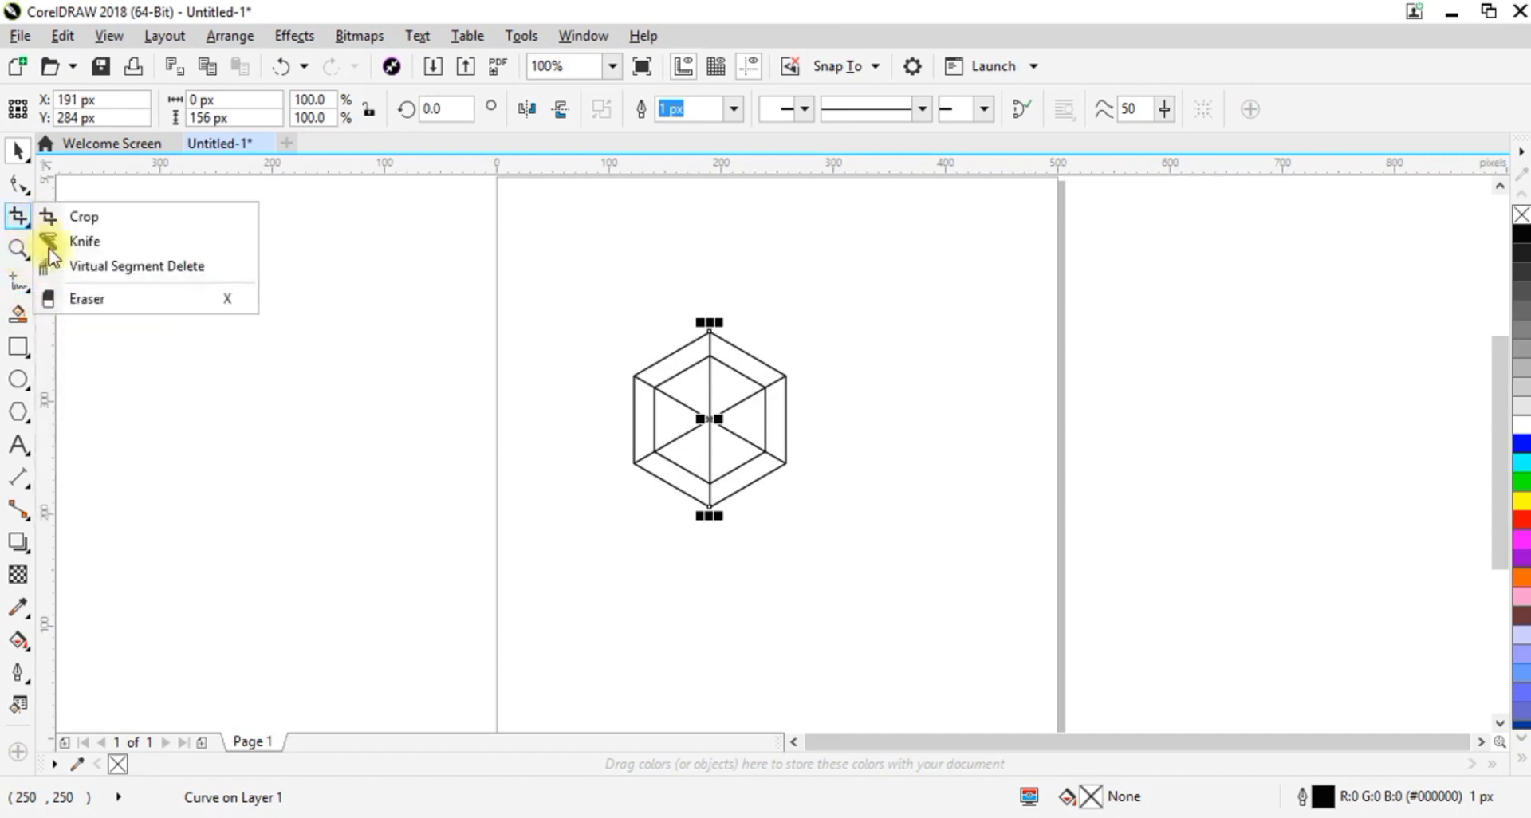
pyautogui.click(60, 266)
pyautogui.press('x')
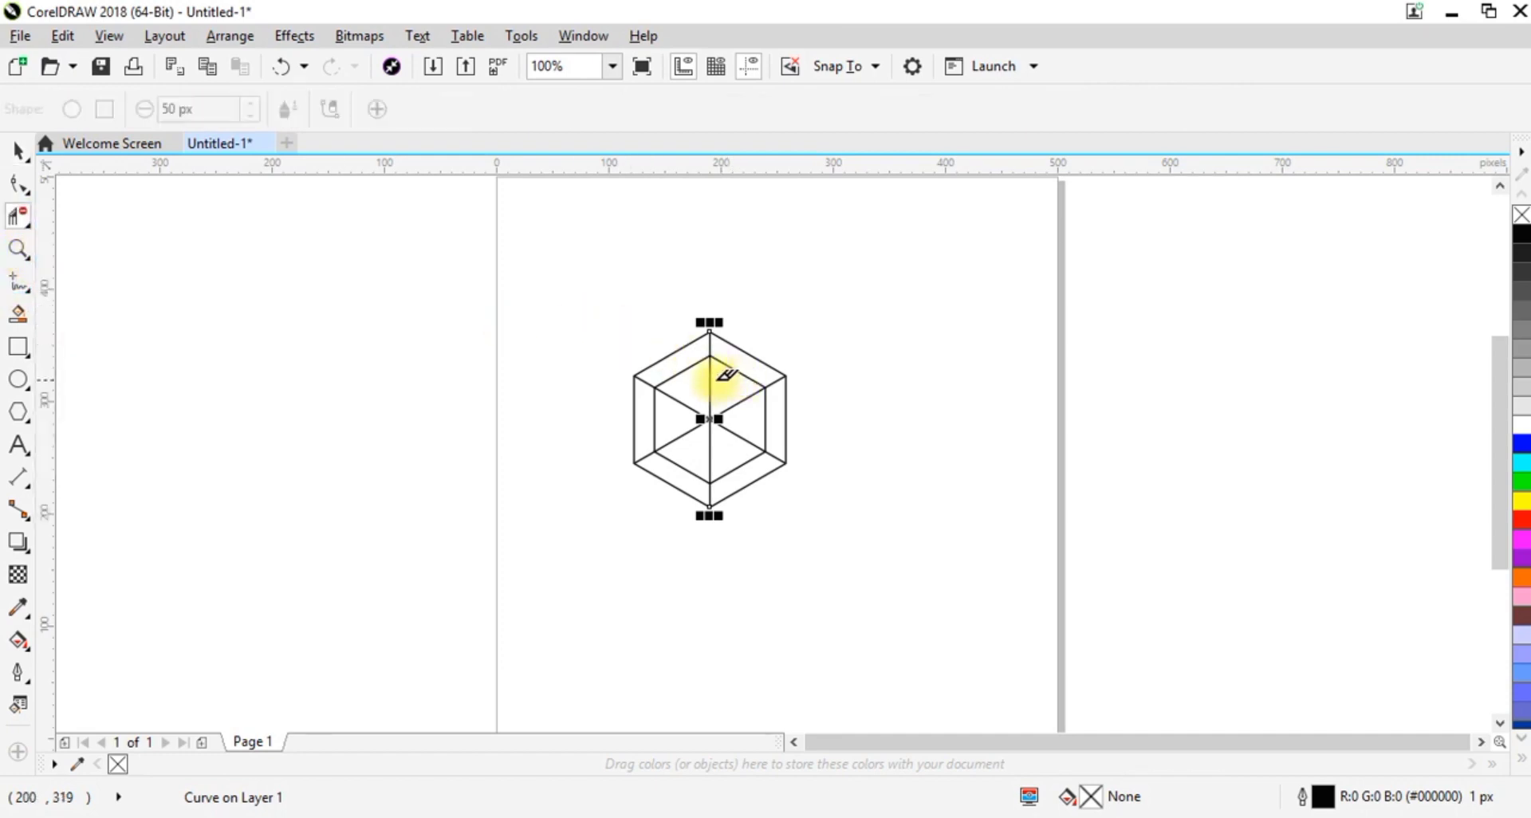
pyautogui.click(710, 374)
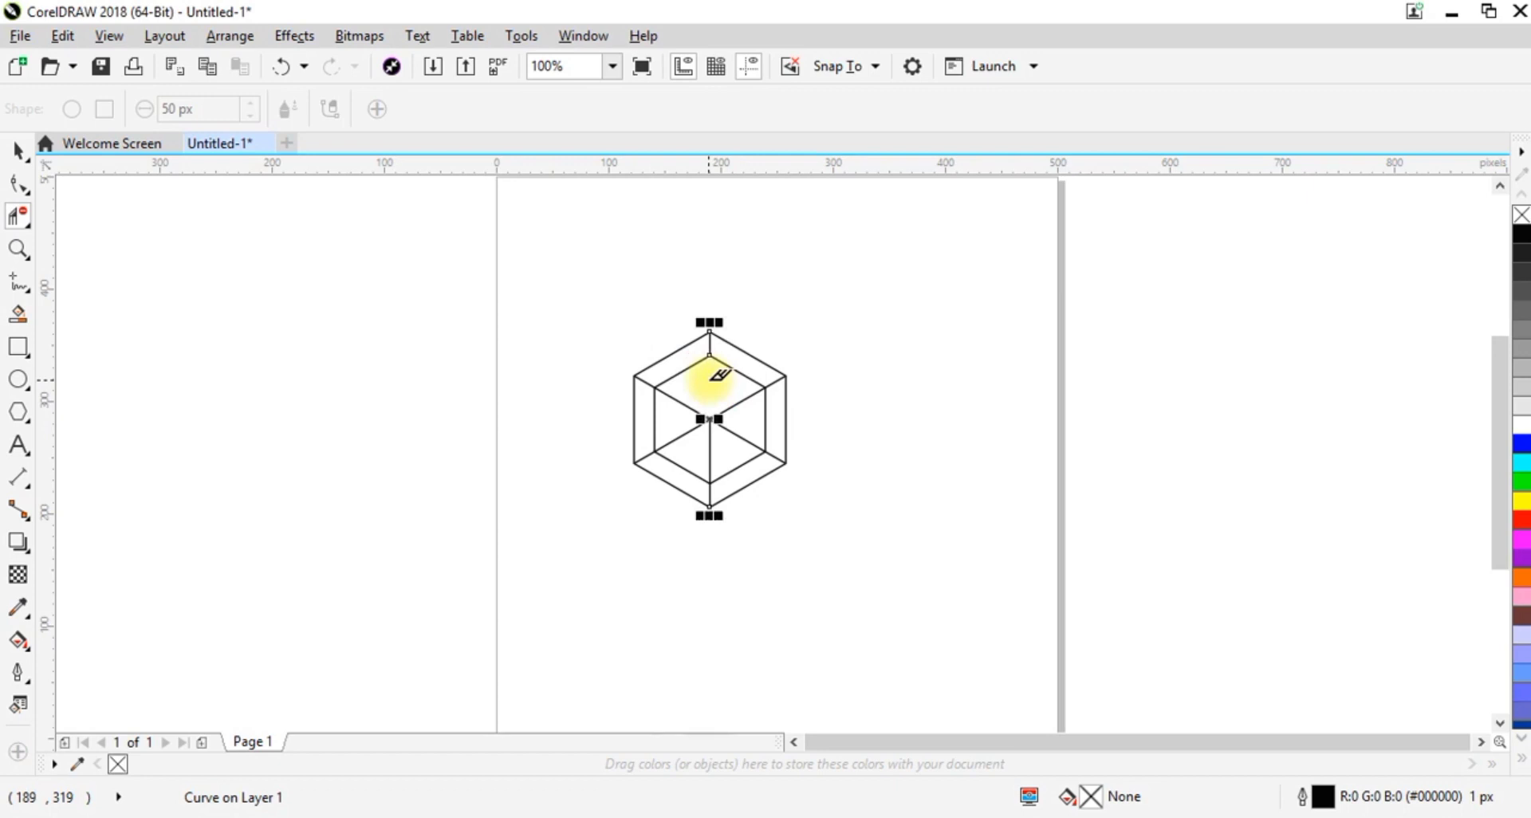
pyautogui.click(678, 388)
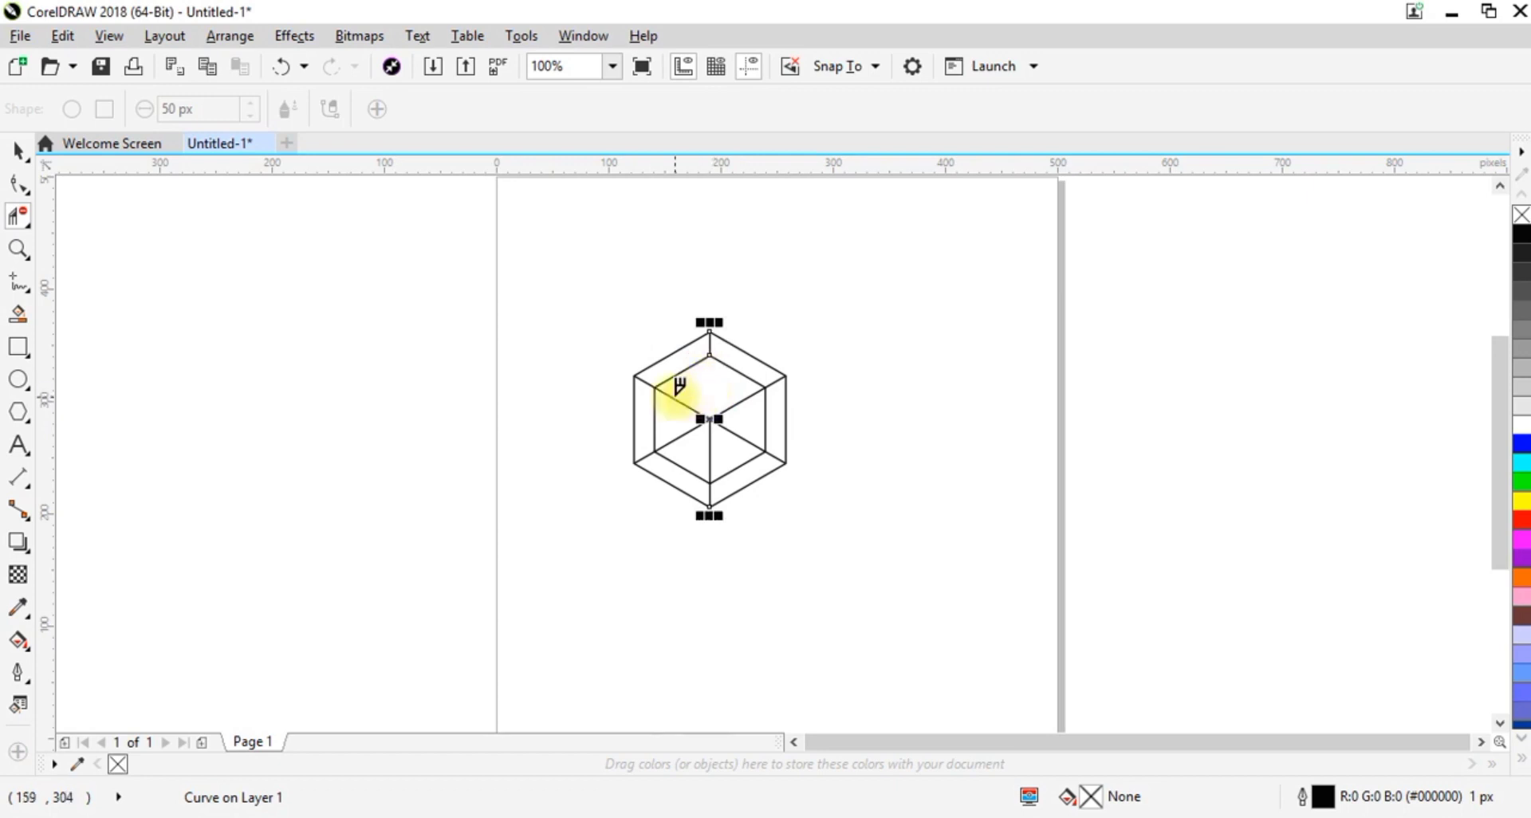
pyautogui.click(739, 400)
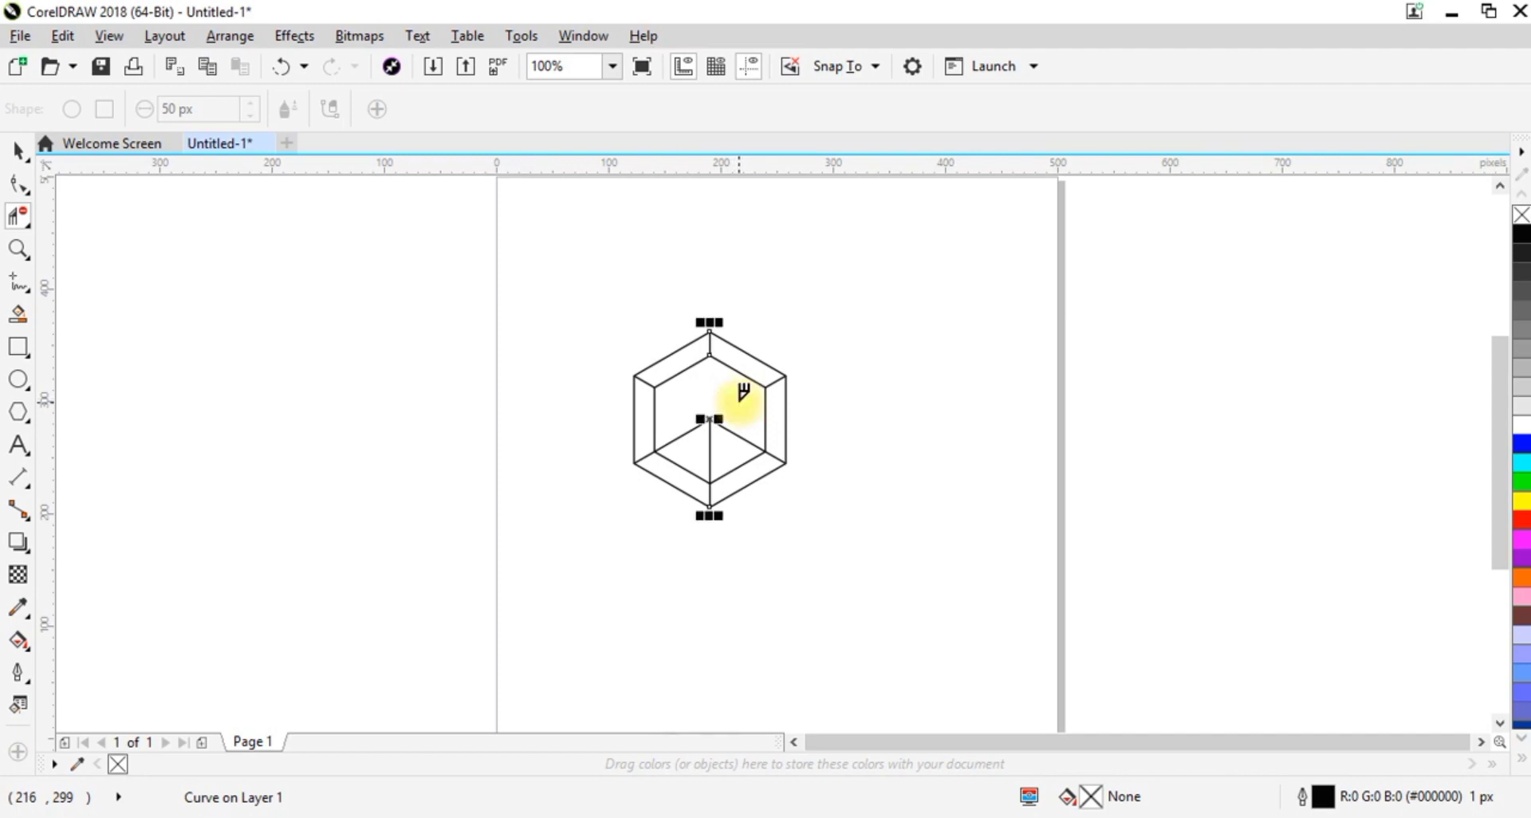
pyautogui.click(17, 152)
pyautogui.click(394, 387)
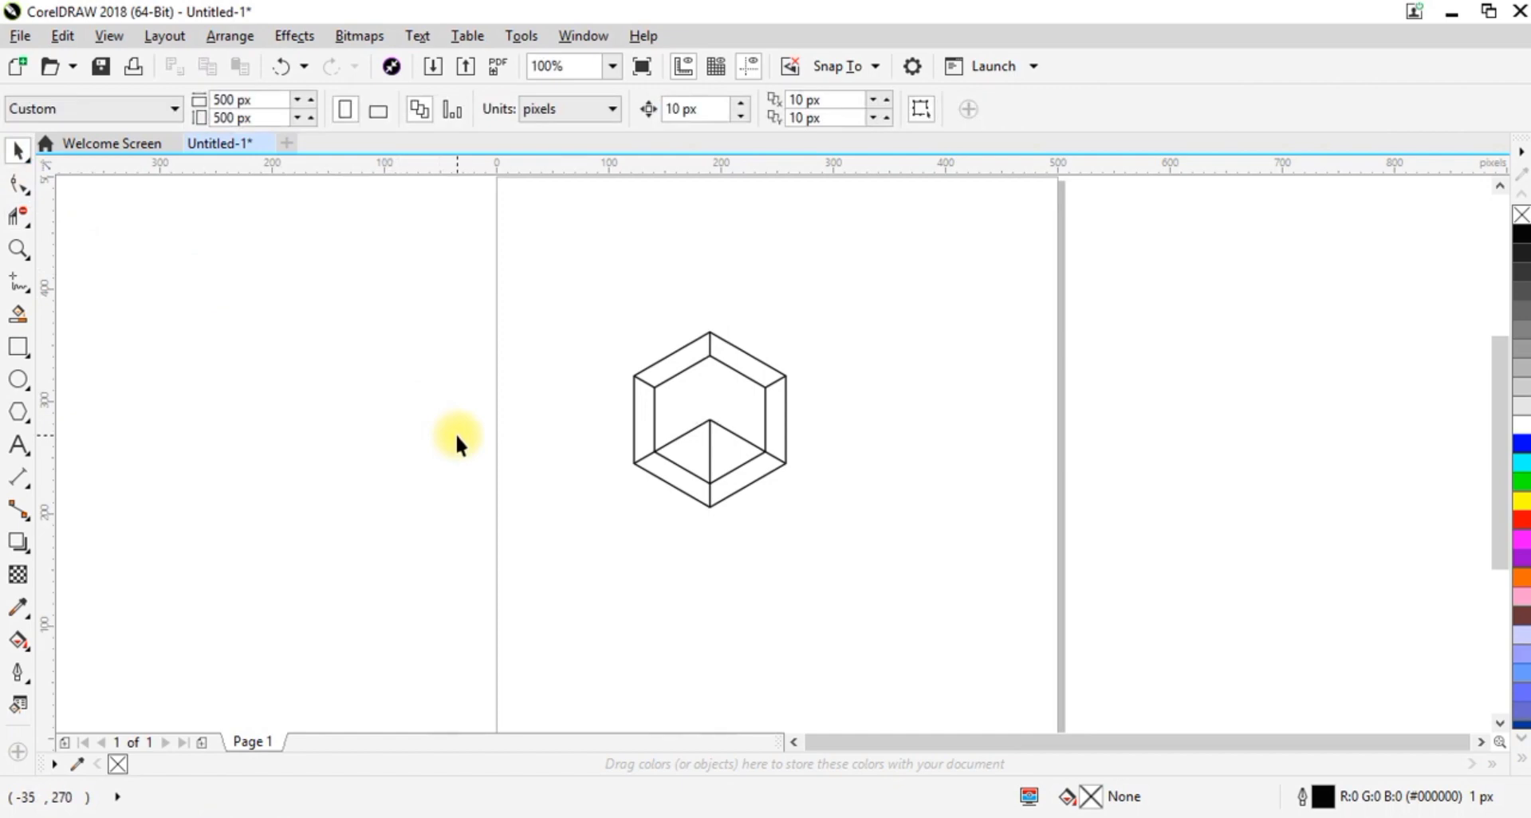
# - Remove all line segments below the central chevron, including both hexagons' lower edges, with Virtual Segment Delete
pyautogui.click(17, 214)
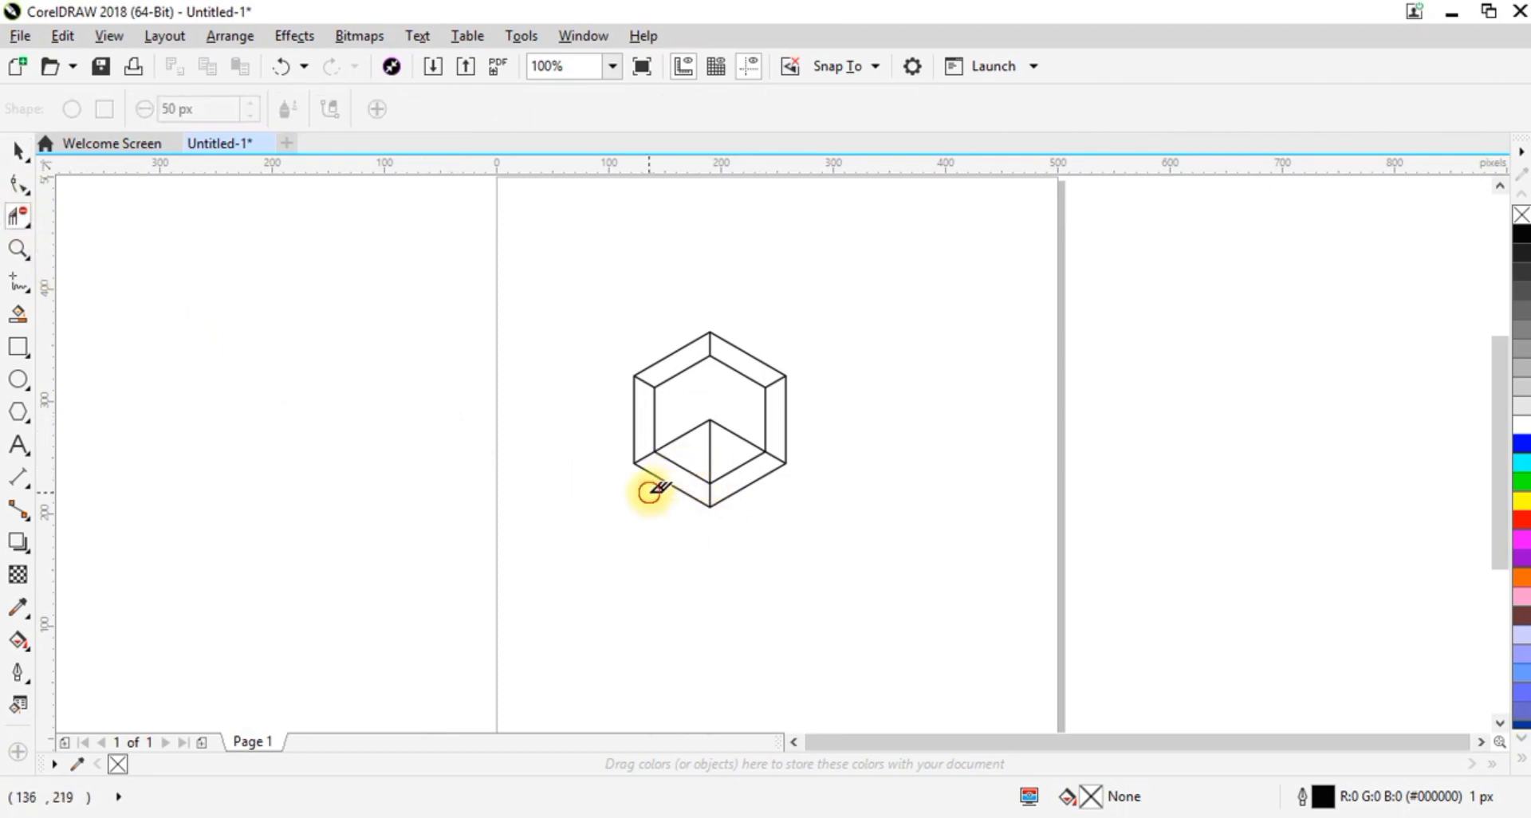
pyautogui.moveTo(649, 501); pyautogui.dragTo(731, 462)
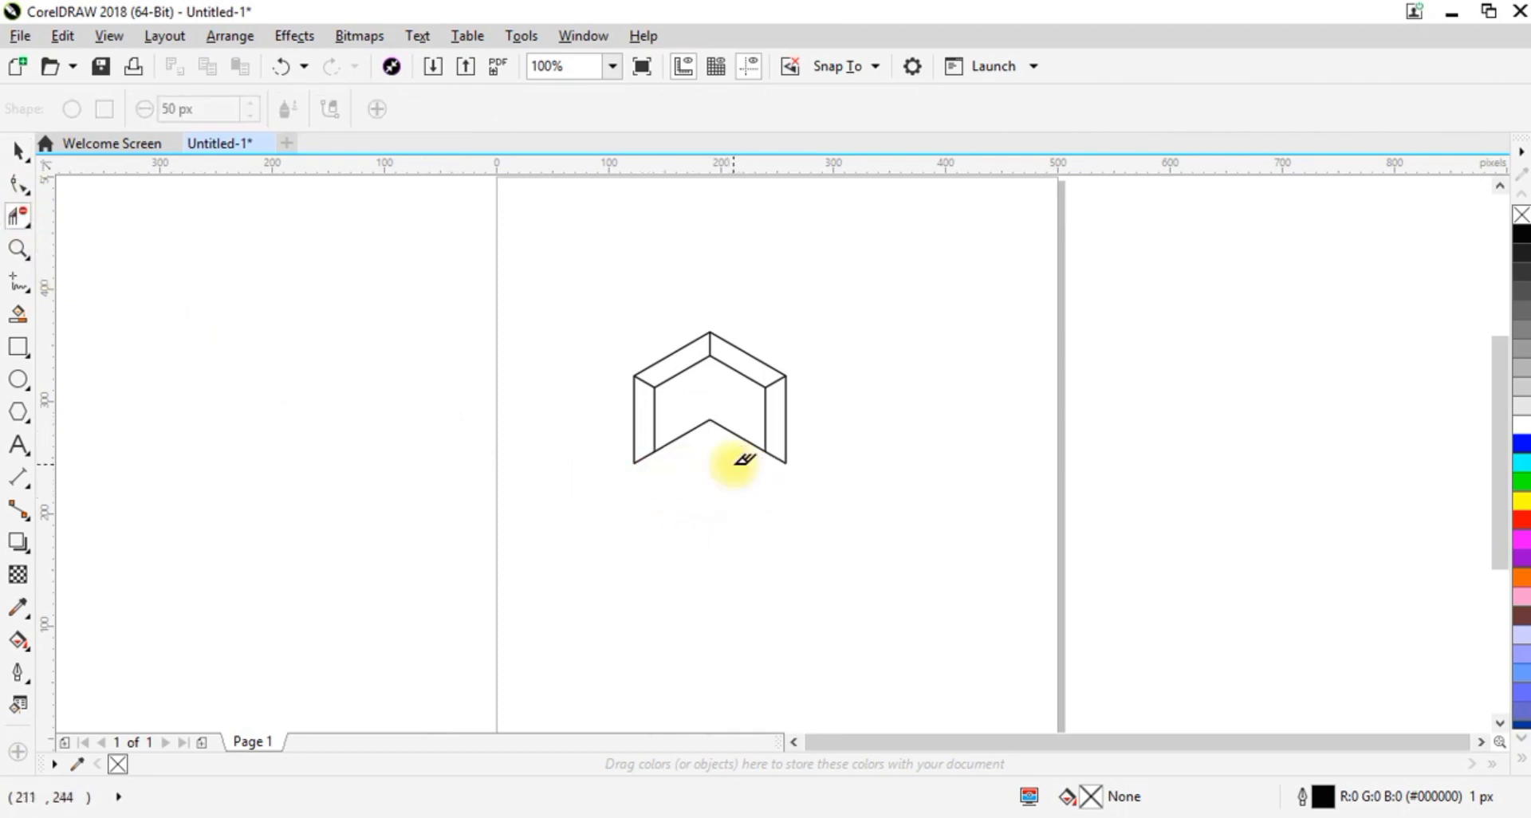
pyautogui.click(18, 150)
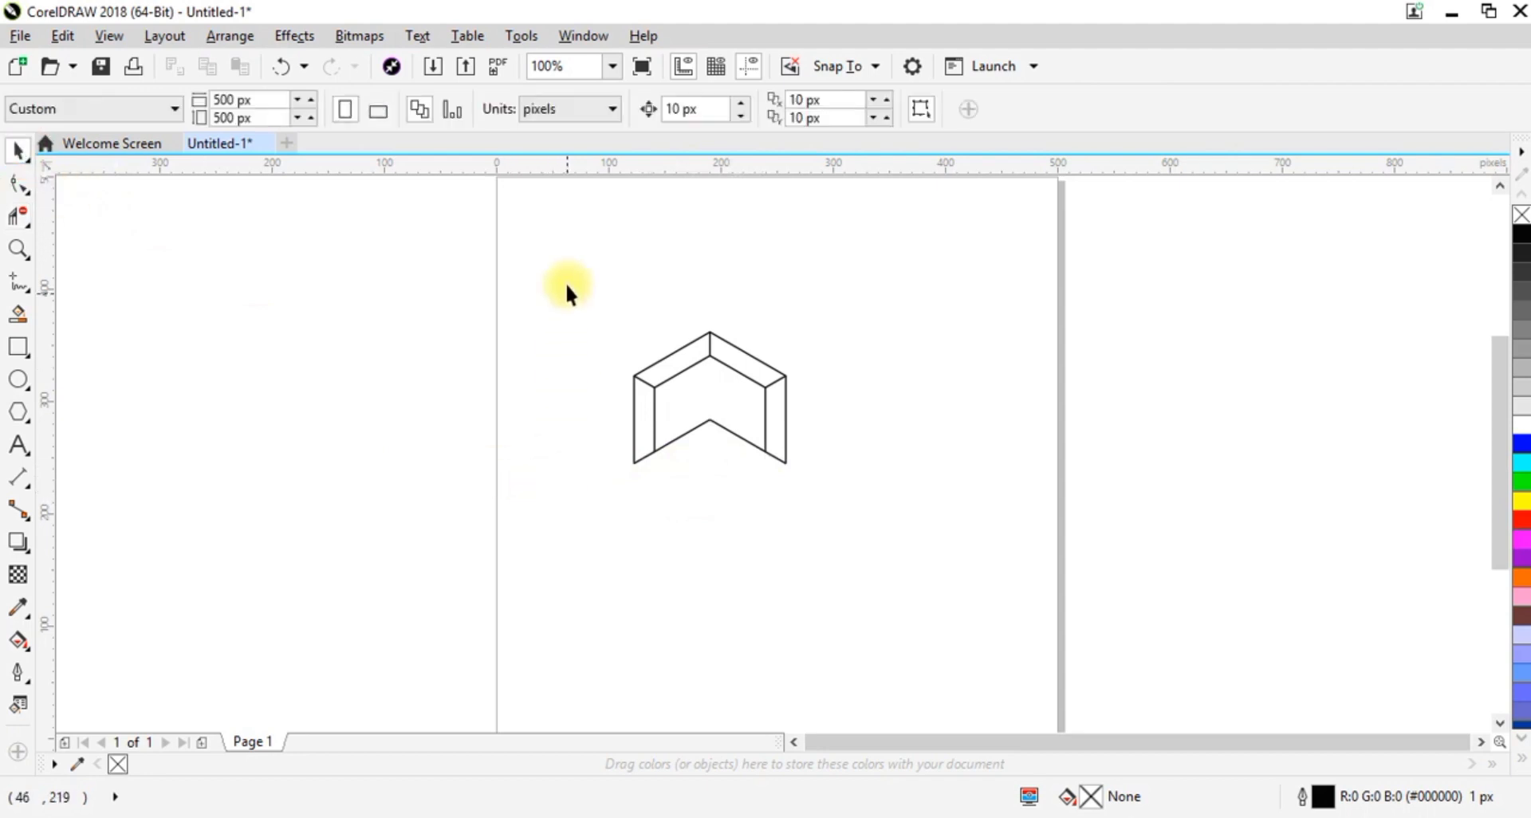
# - Group the five remaining pieces and move the group up and left to about X 140 px, Y 332 px
pyautogui.moveTo(702, 524); pyautogui.dragTo(853, 528)
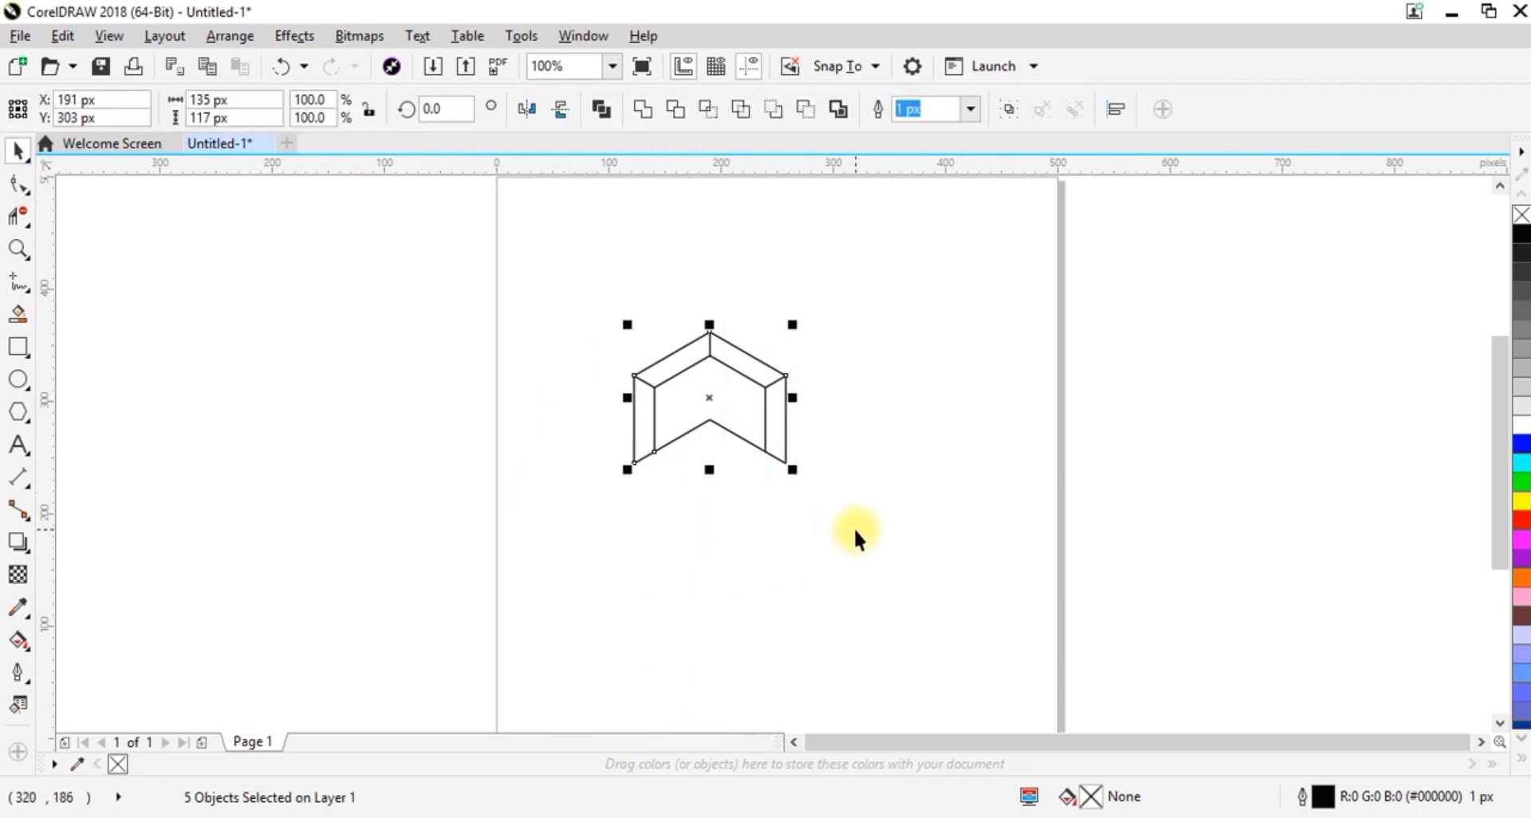
pyautogui.hotkey('ctrl', 'g')
pyautogui.click(852, 526)
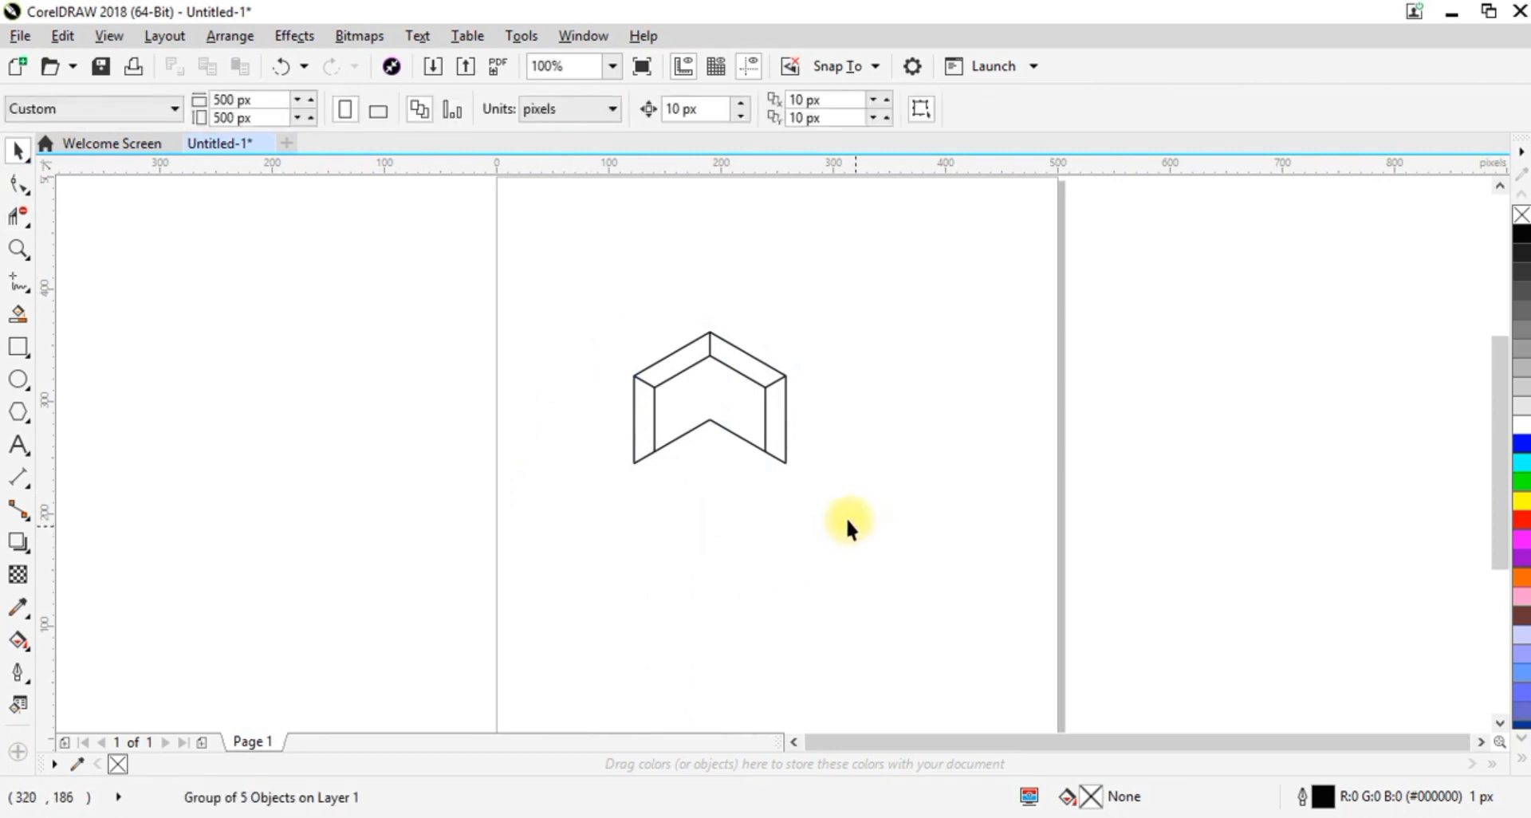
pyautogui.moveTo(711, 398); pyautogui.dragTo(658, 364)
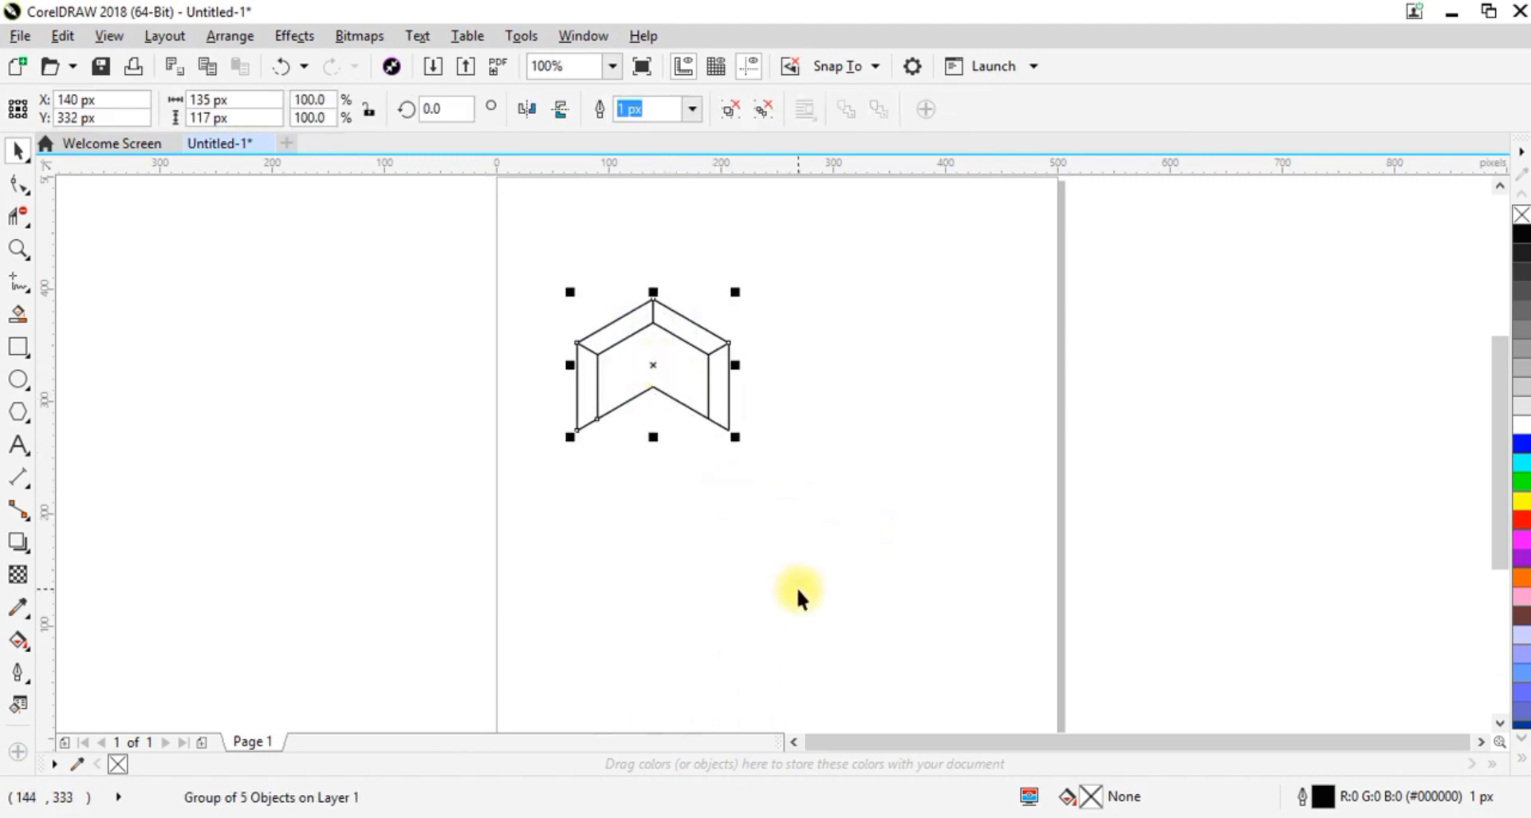
pyautogui.click(739, 546)
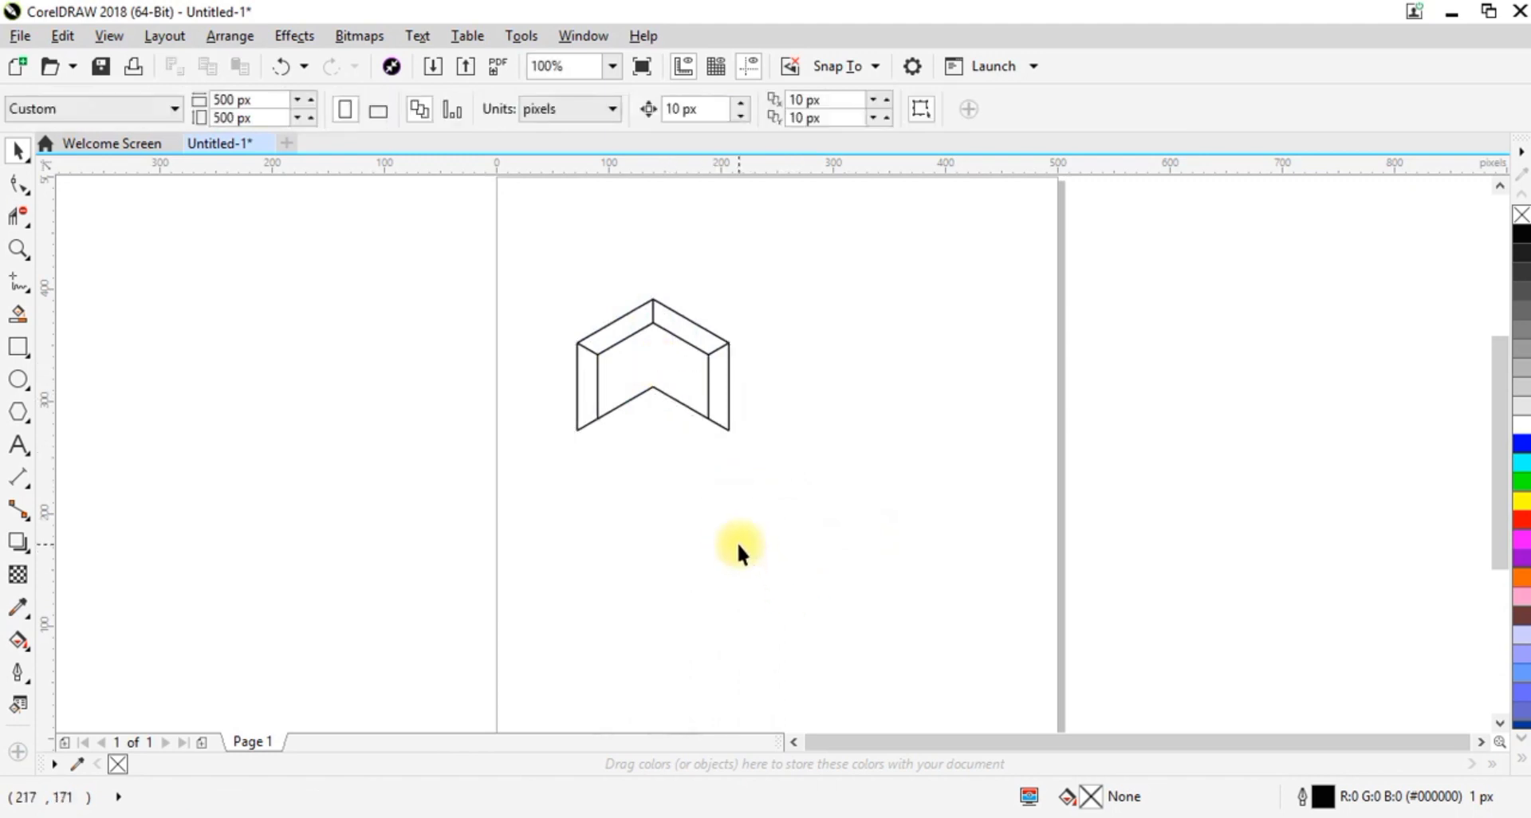
# - Group the whole hexagonal figure and scale it up proportionally to about 234 by 271 px
pyautogui.doubleClick(1415, 797)
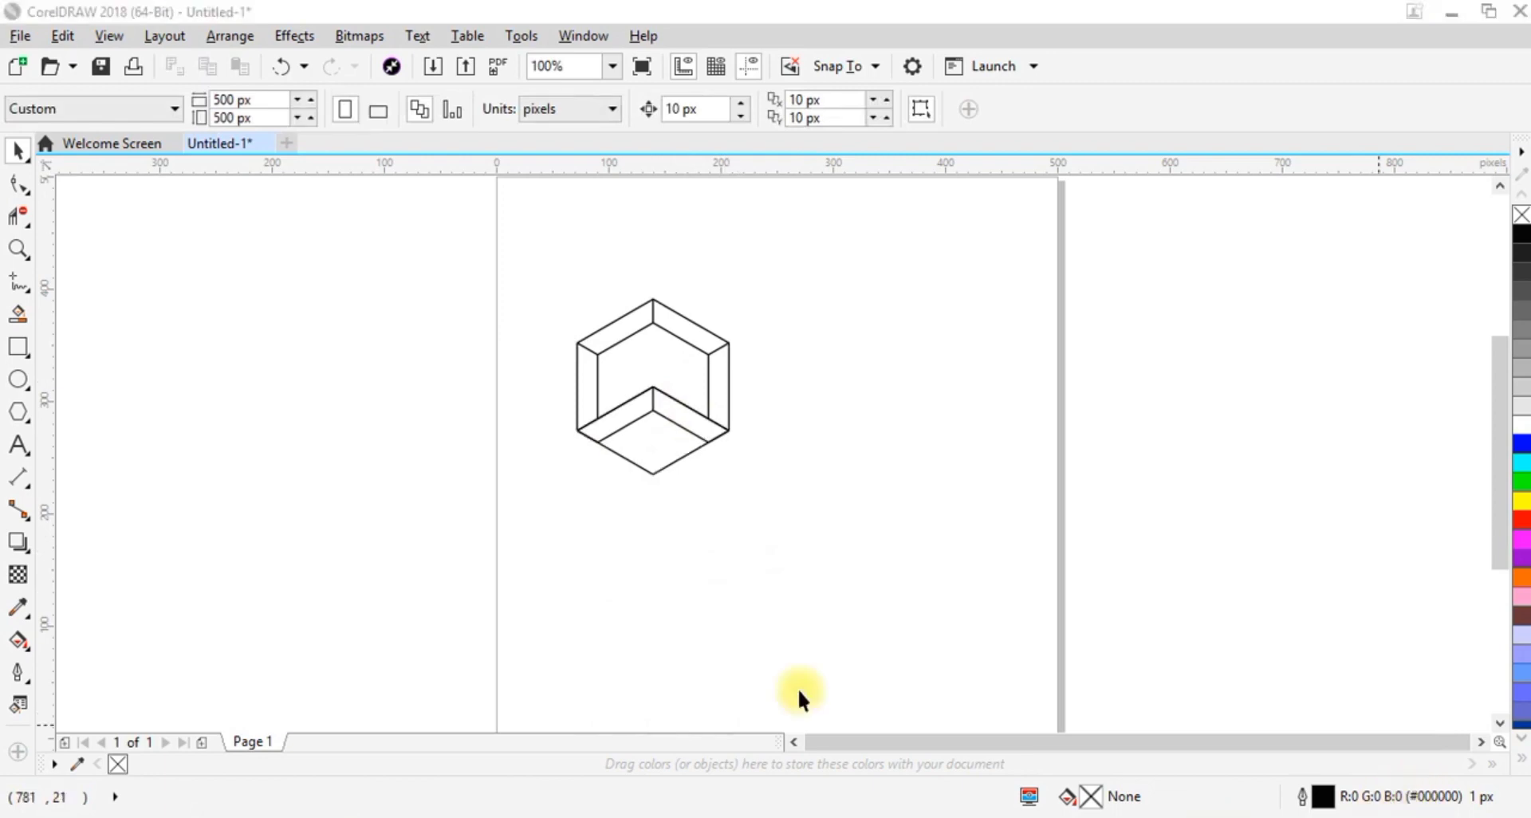
pyautogui.moveTo(528, 265); pyautogui.dragTo(811, 512)
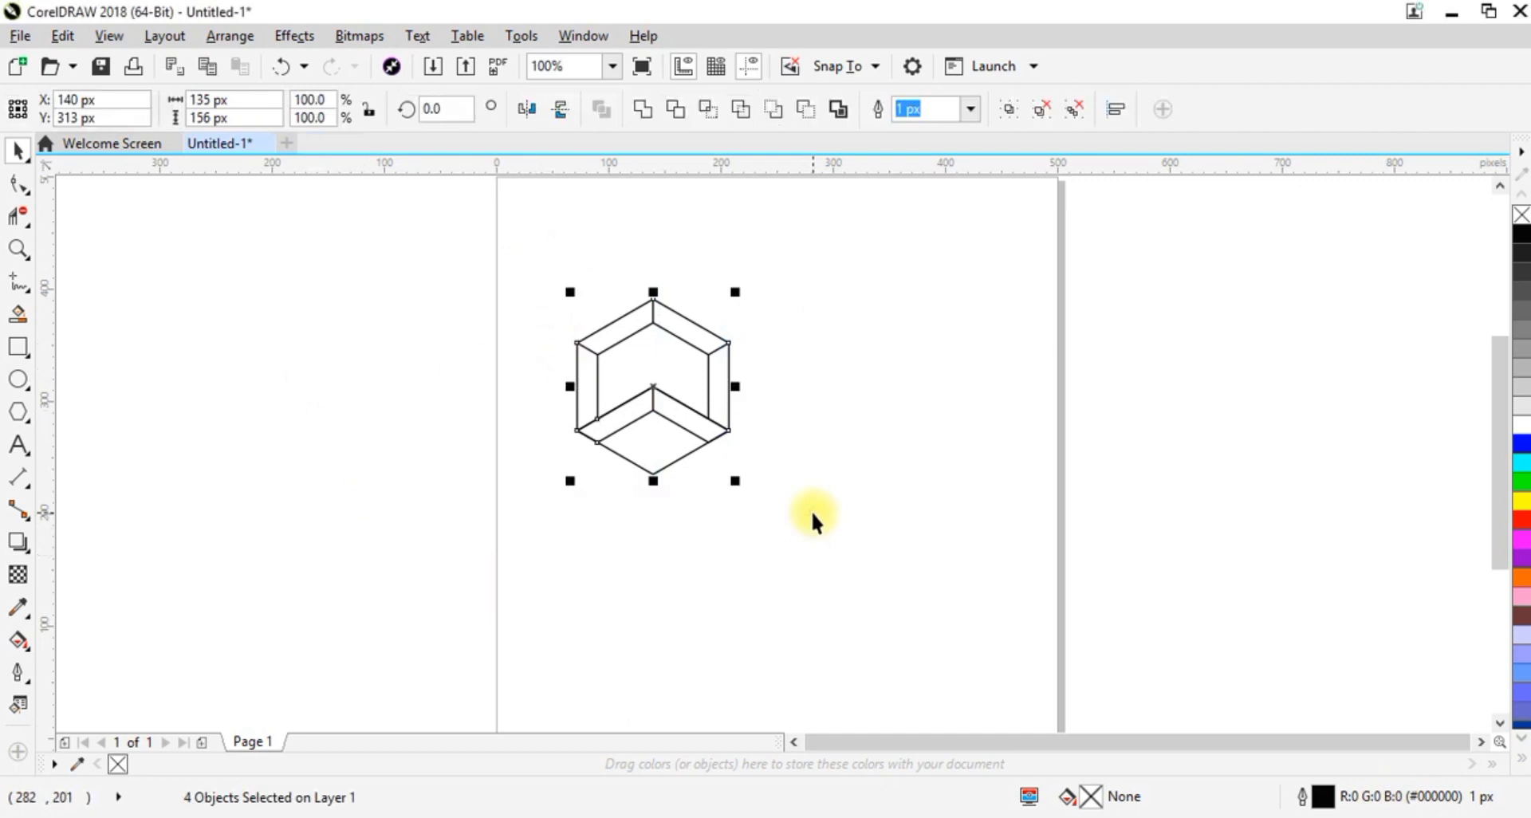
pyautogui.hotkey('ctrl', 'g')
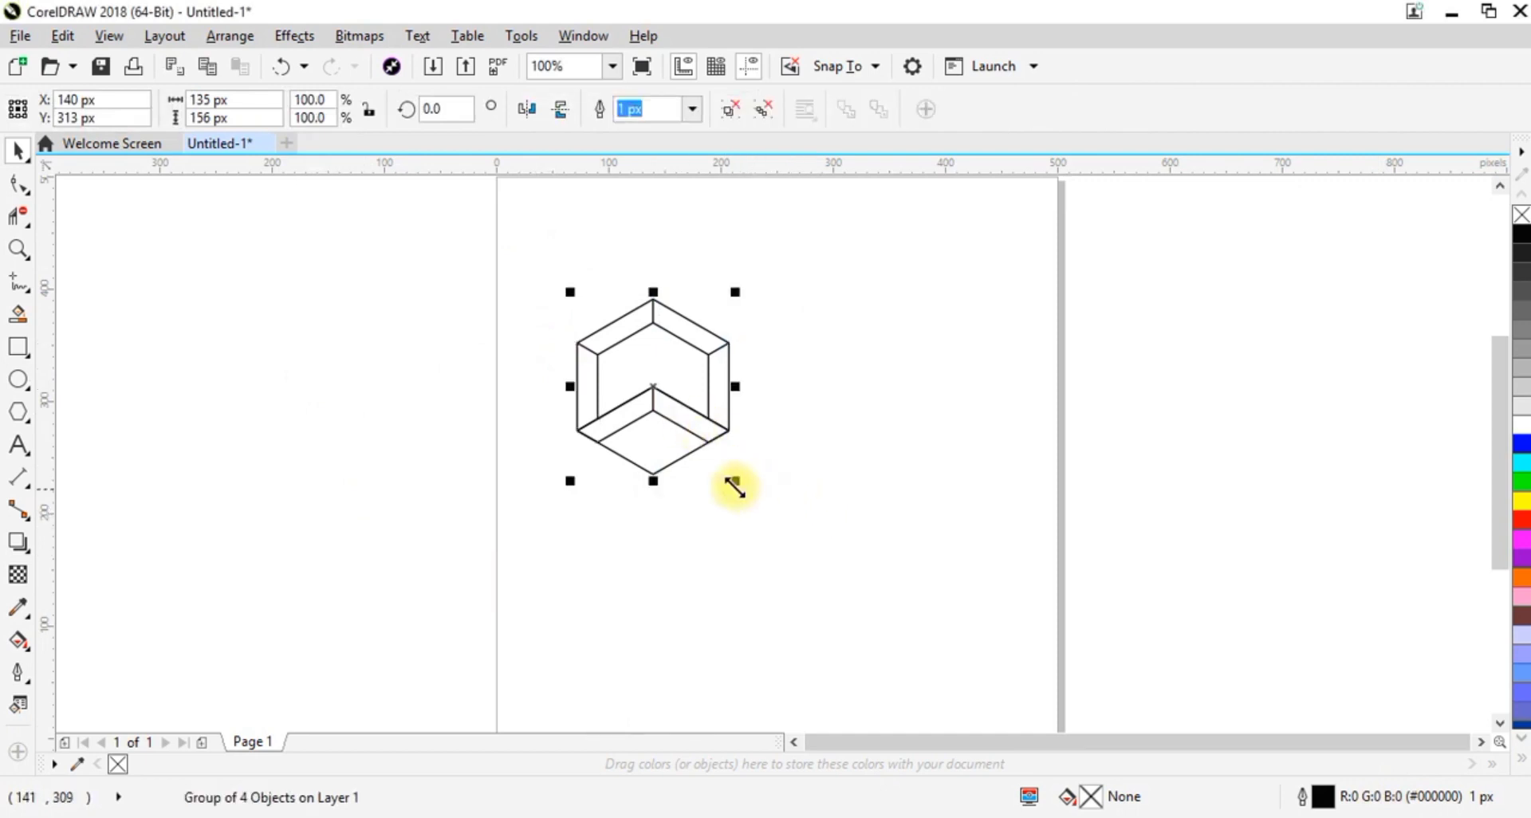
pyautogui.moveTo(733, 487); pyautogui.dragTo(881, 607)
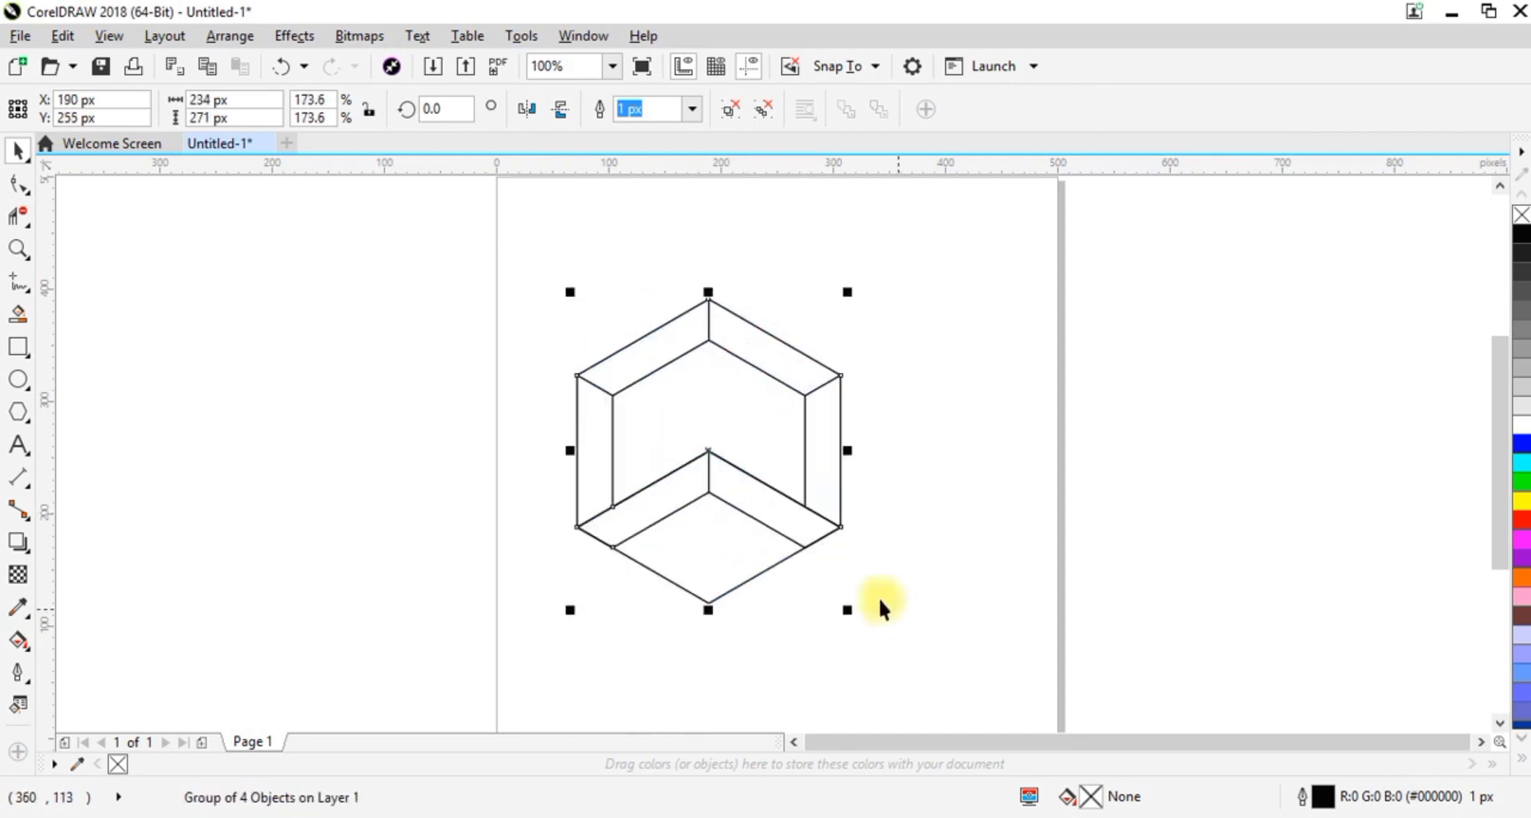
# - Smart Fill the inner hexagon area and the lower diamond with blue (C100 M82 Y0 K0)
pyautogui.click(18, 313)
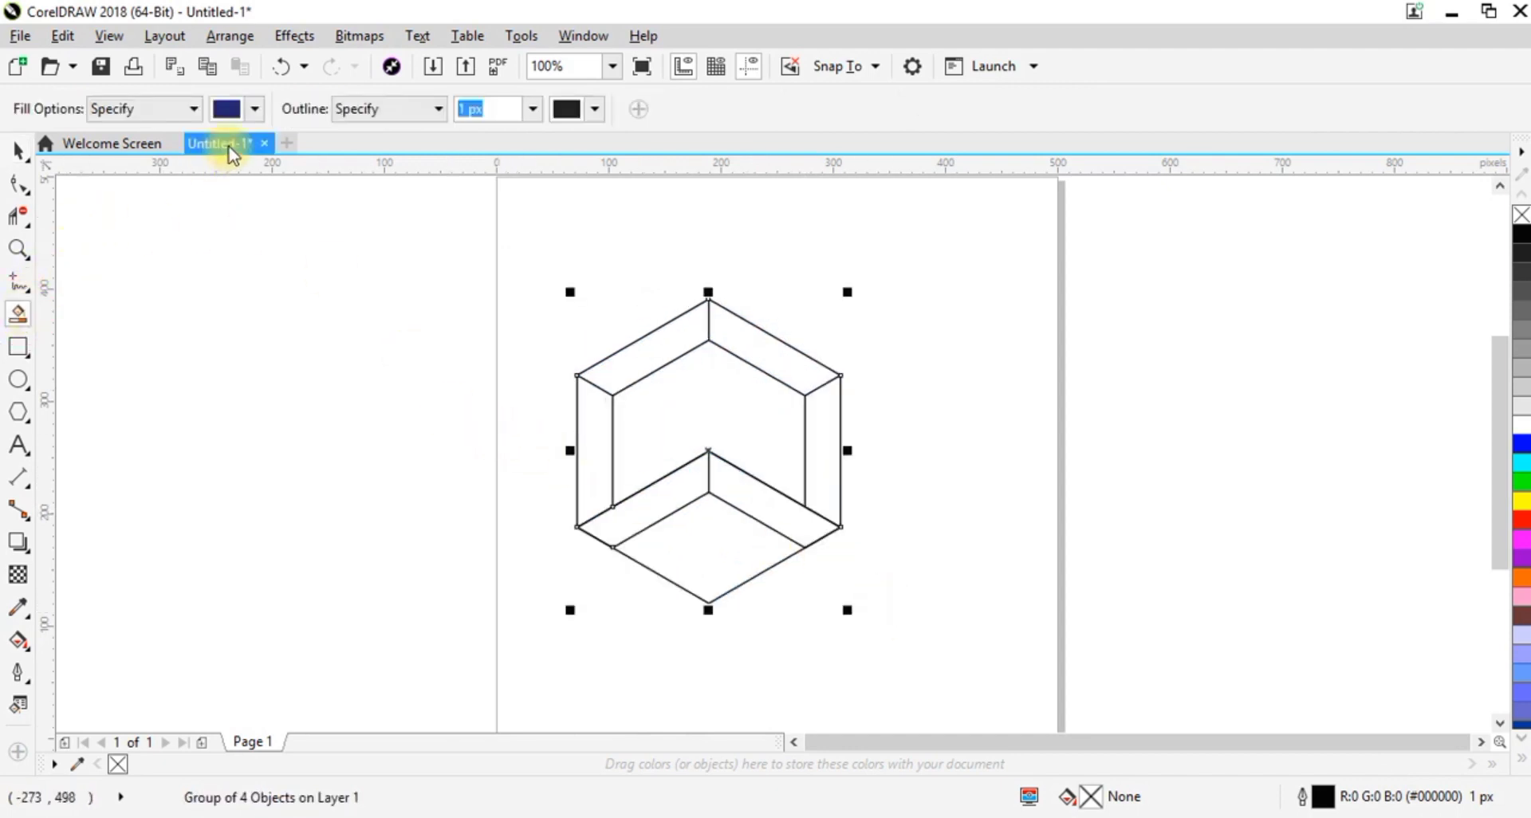
pyautogui.click(256, 111)
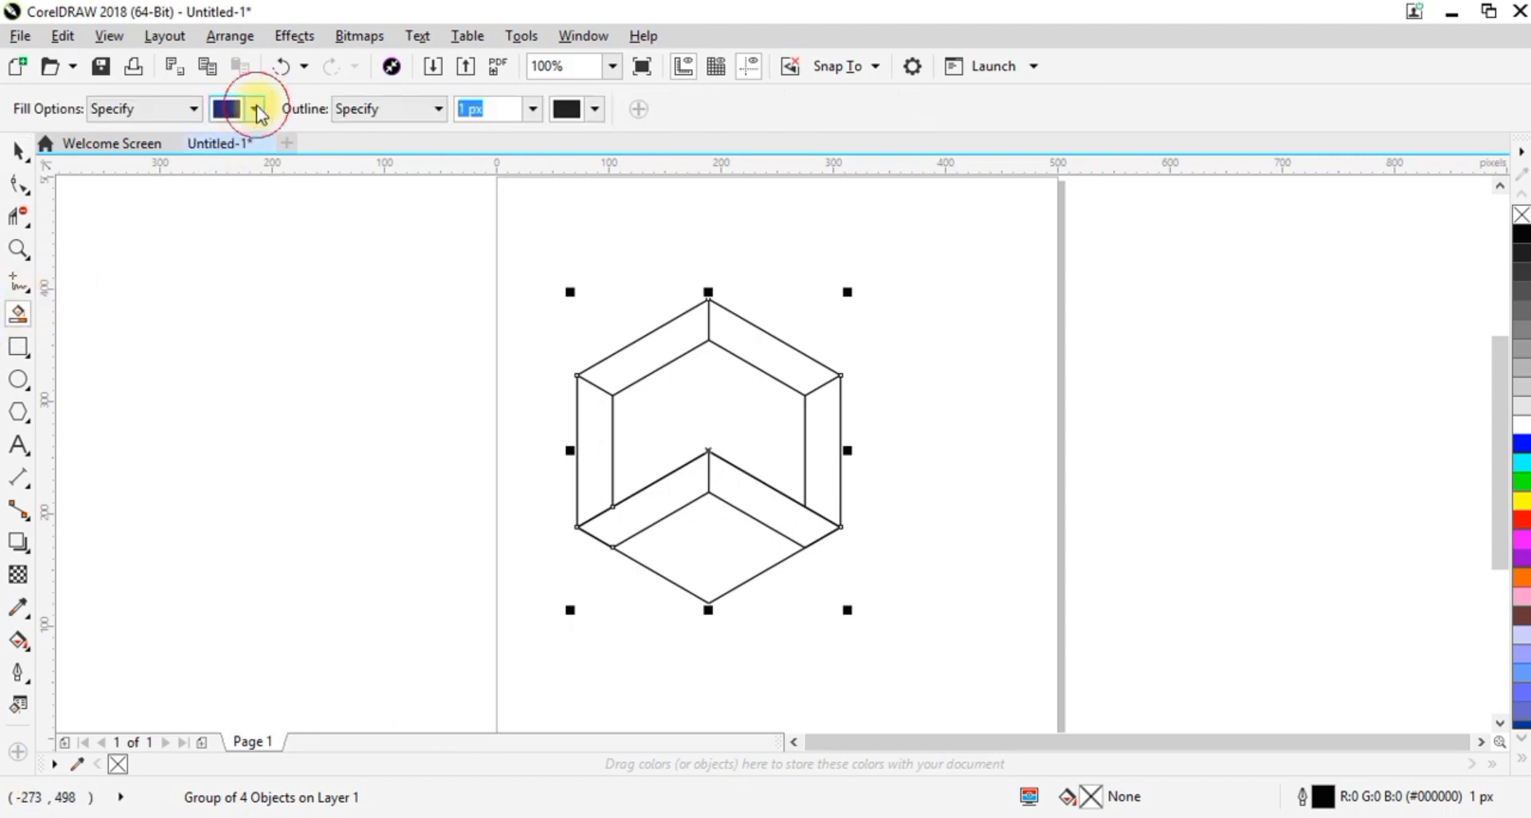
pyautogui.moveTo(363, 269)
pyautogui.mouseDown()
pyautogui.moveTo(368, 257)
pyautogui.moveTo(367, 271)
pyautogui.moveTo(324, 252)
pyautogui.moveTo(340, 264)
pyautogui.mouseUp()
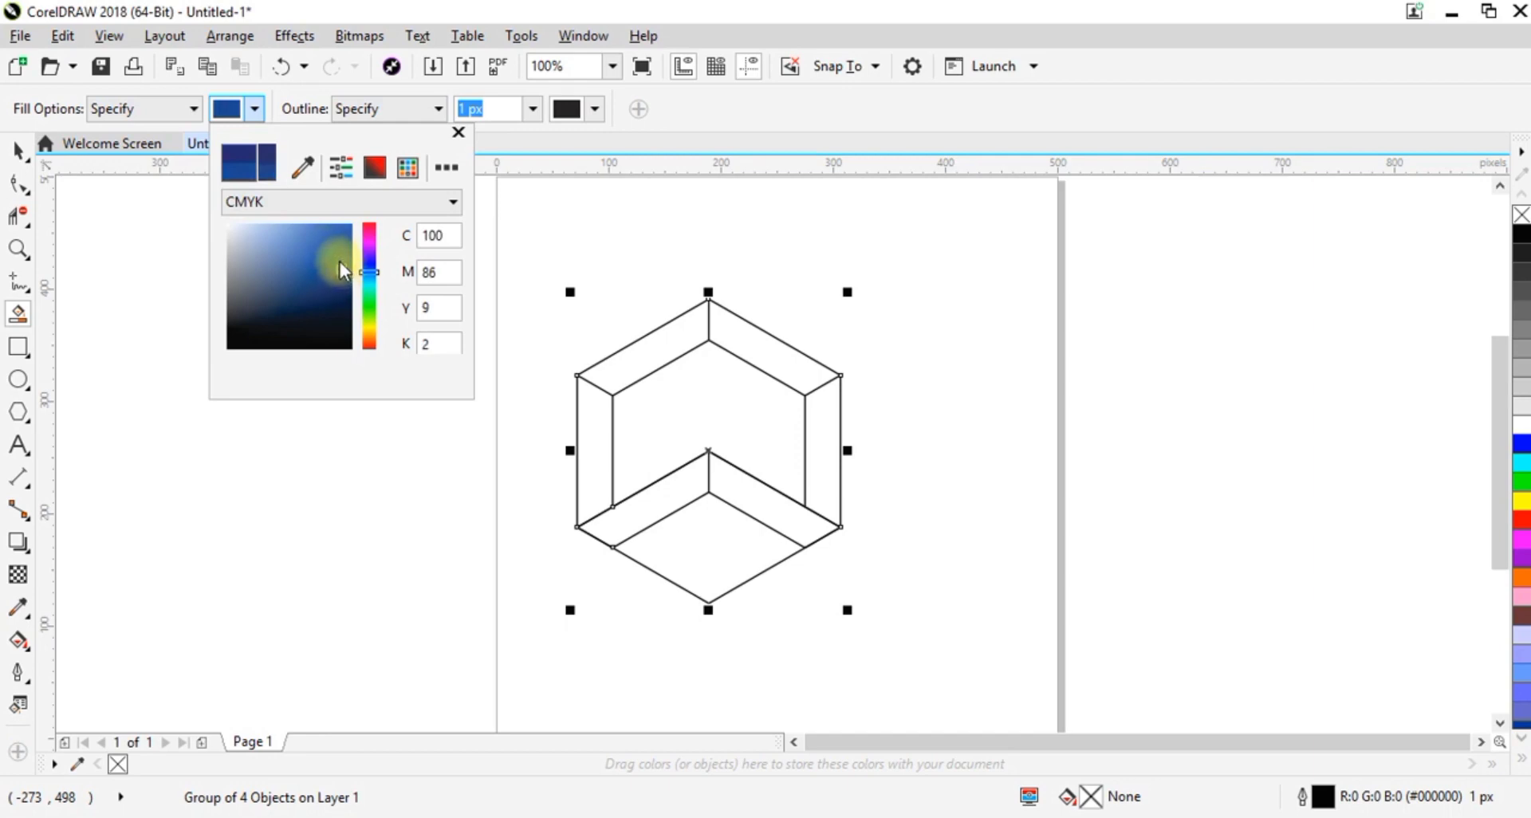
pyautogui.click(666, 405)
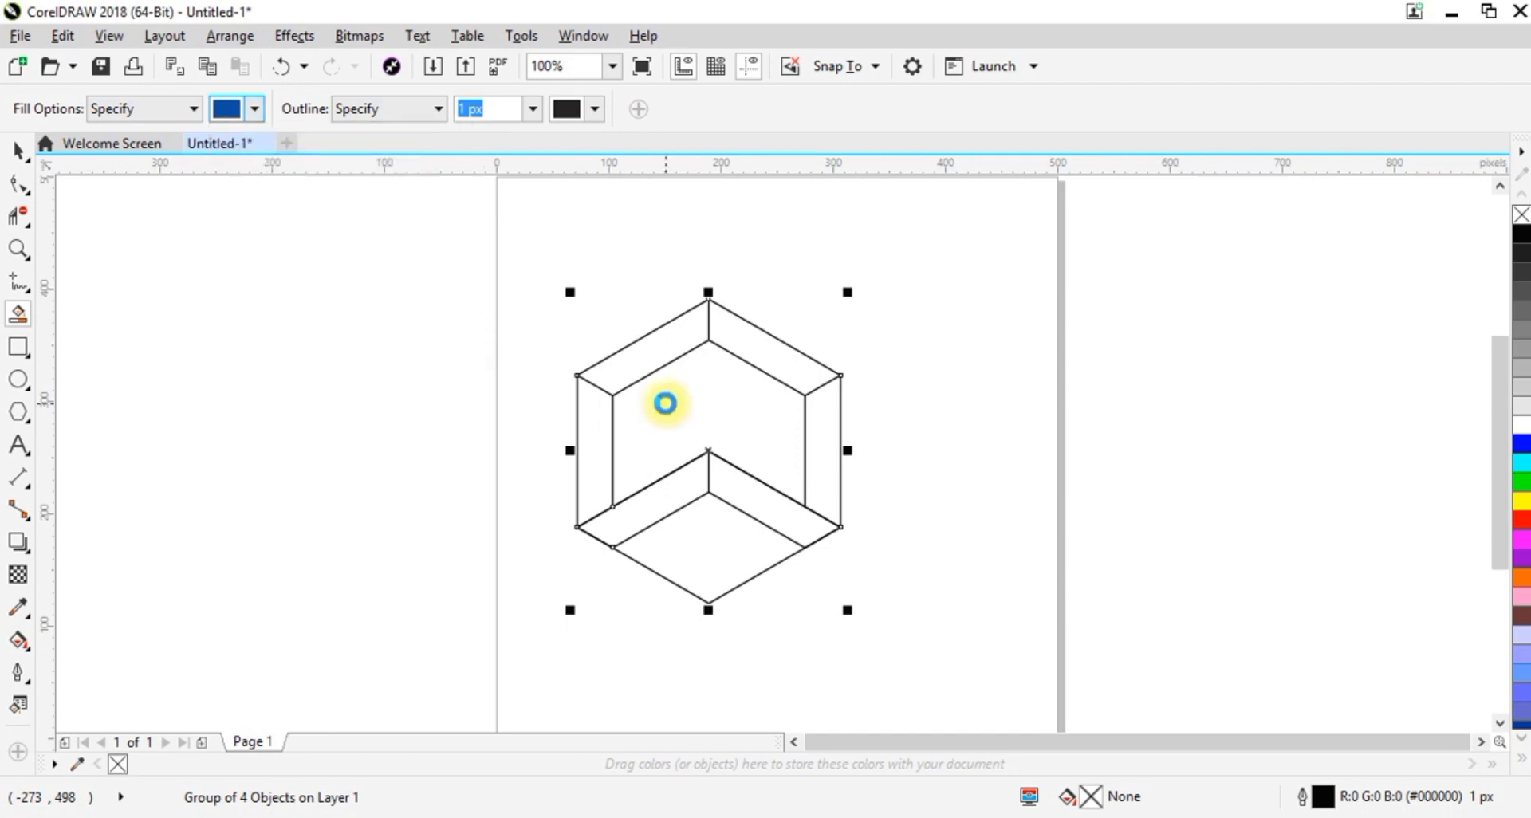
pyautogui.click(666, 405)
pyautogui.click(698, 547)
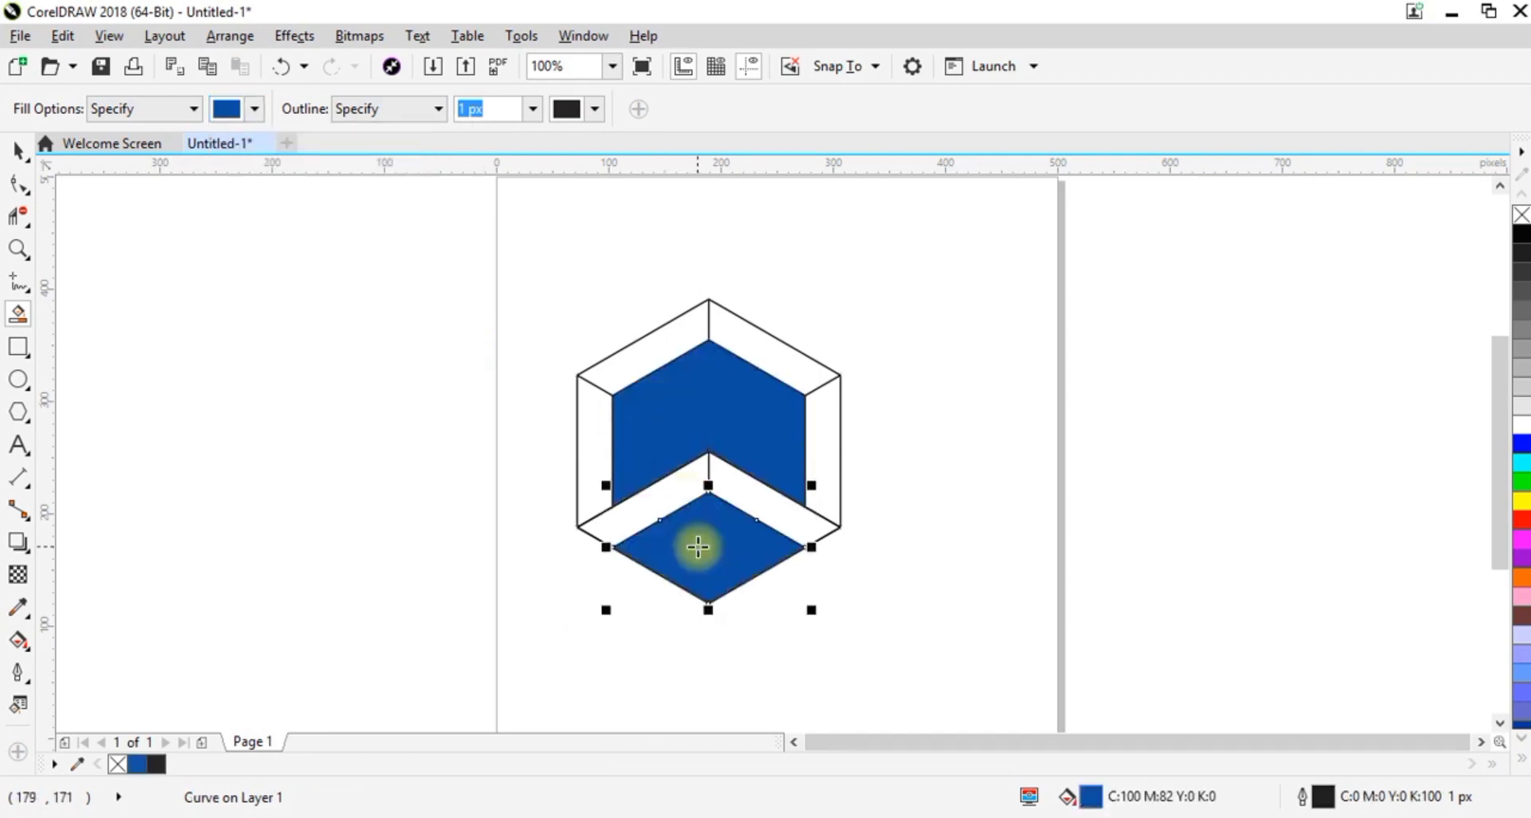
# - Smart Fill the upper-right strip of the hexagon's border with red (C0 M100 Y100 K0)
pyautogui.click(256, 110)
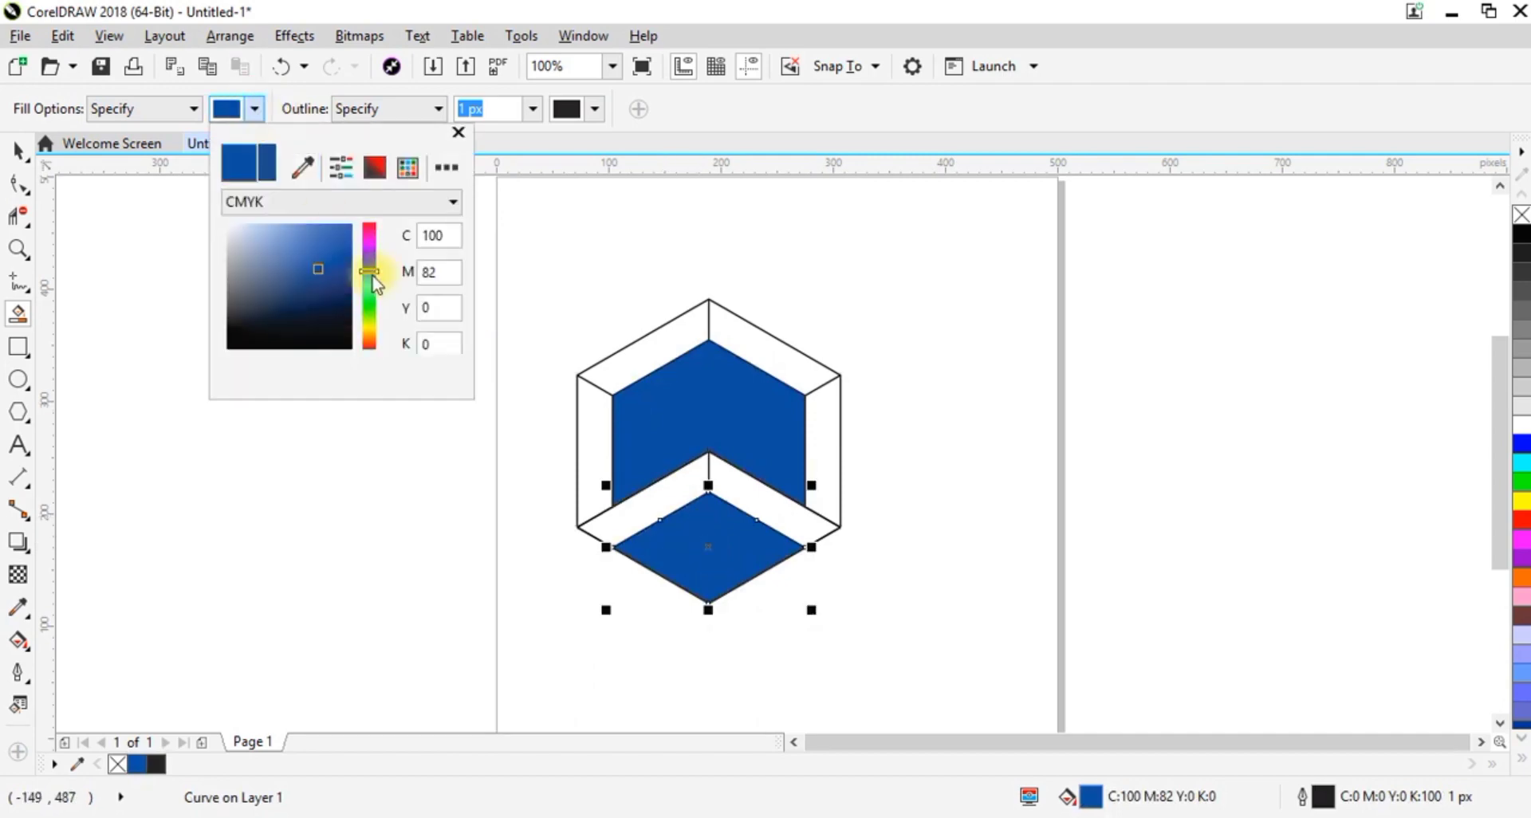
pyautogui.moveTo(370, 274)
pyautogui.mouseDown()
pyautogui.moveTo(369, 219)
pyautogui.moveTo(342, 236)
pyautogui.moveTo(350, 225)
pyautogui.mouseUp()
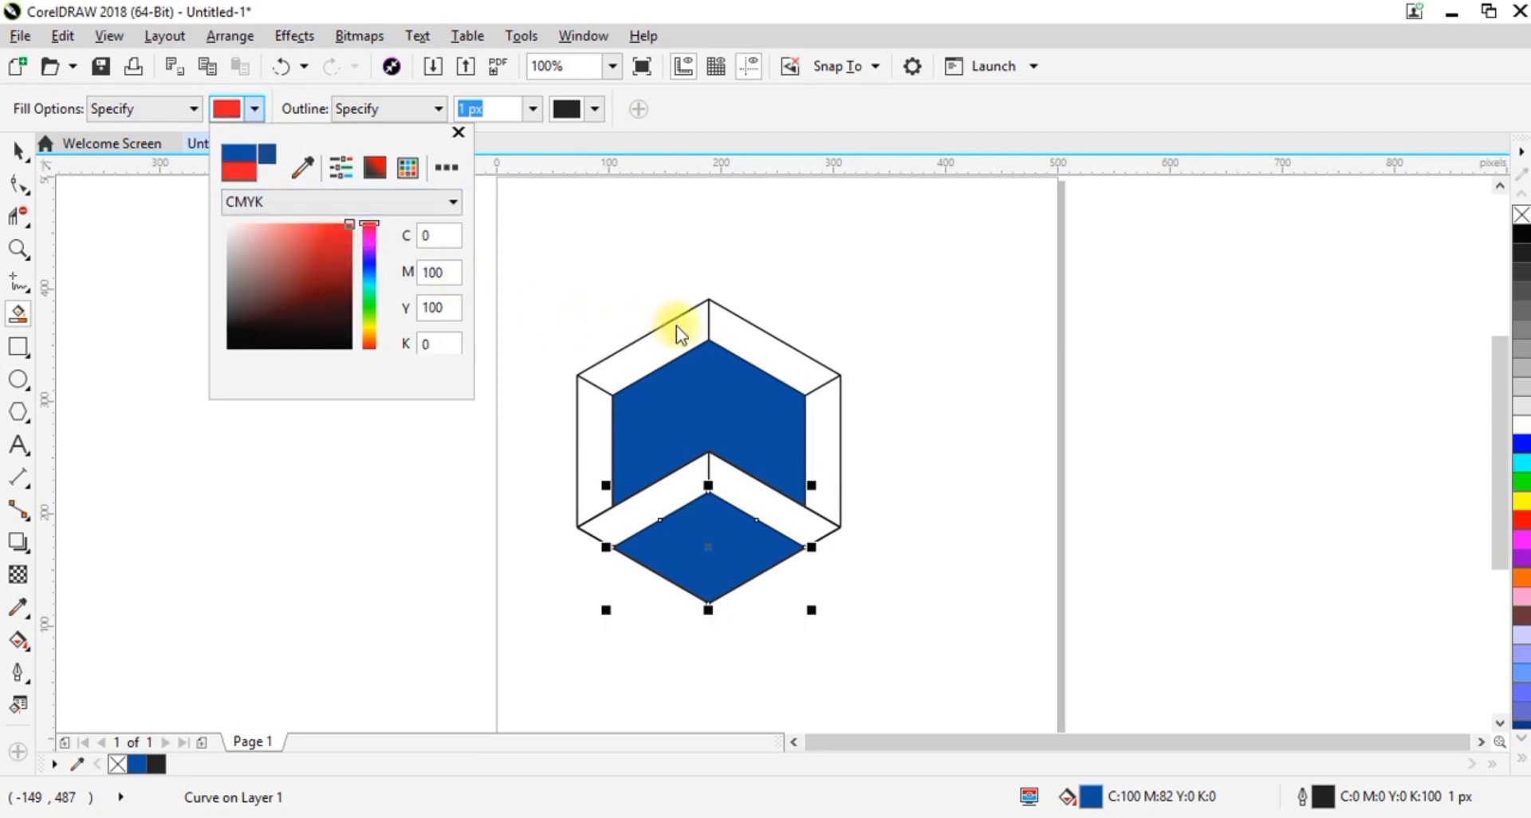
pyautogui.click(771, 354)
pyautogui.click(770, 351)
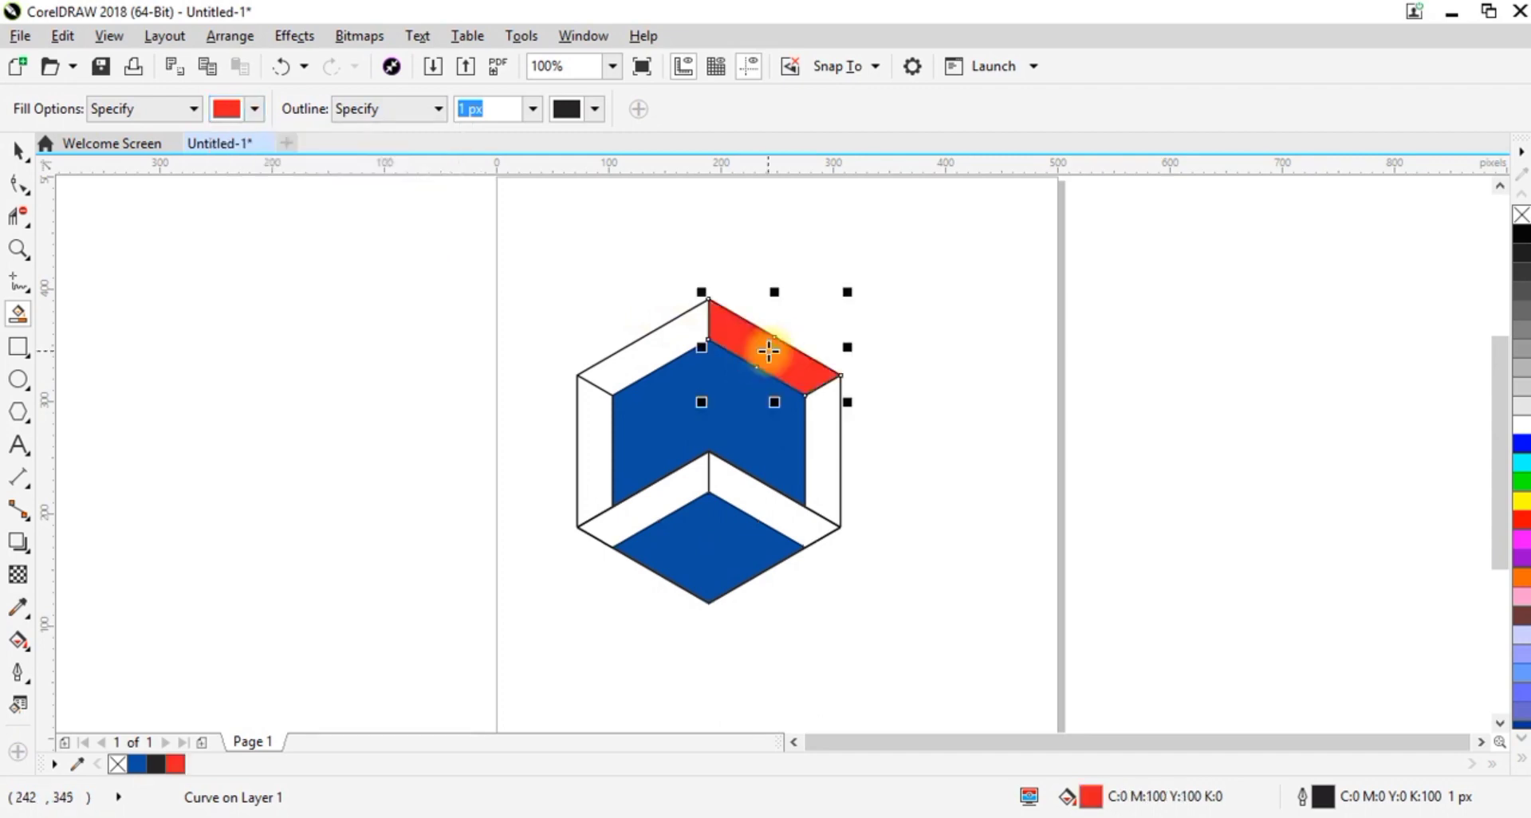
# - Smart Fill the upper-left strip of the hexagon's border with dark red (C18 M100 Y100 K14)
pyautogui.click(256, 112)
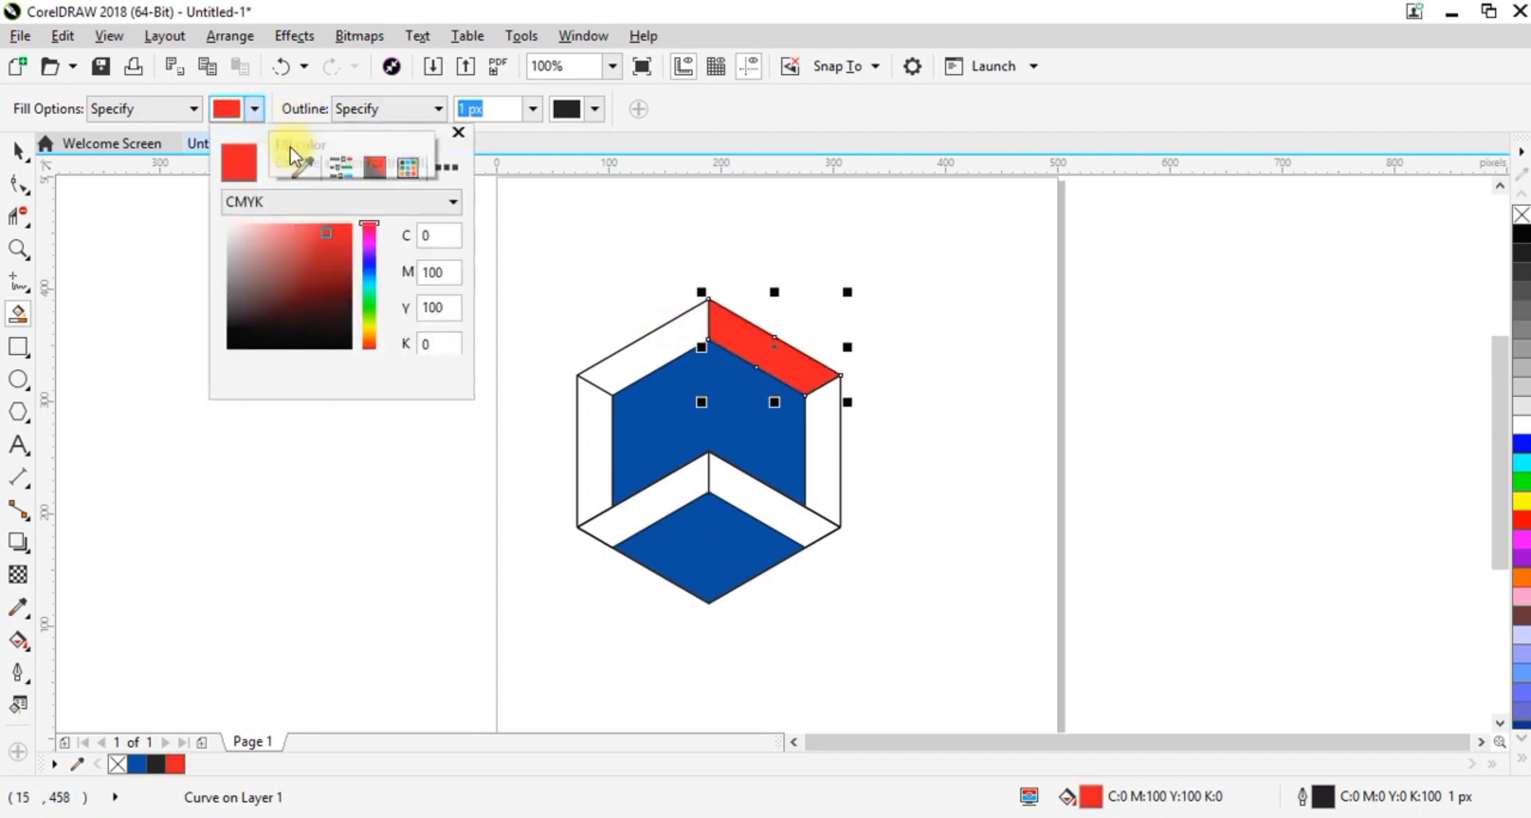
pyautogui.moveTo(331, 238); pyautogui.dragTo(339, 260)
pyautogui.click(615, 366)
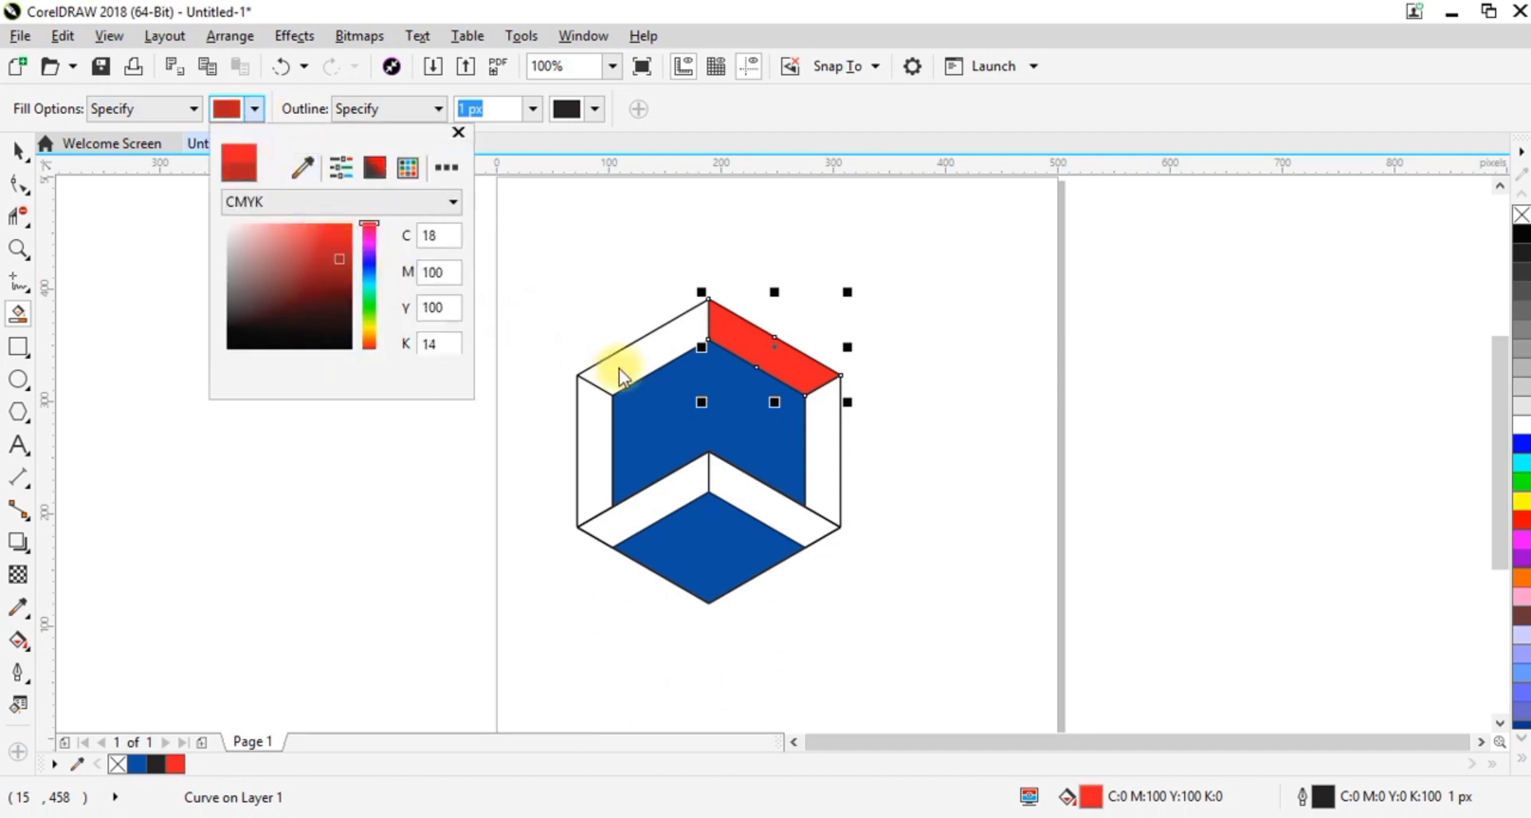
pyautogui.click(628, 365)
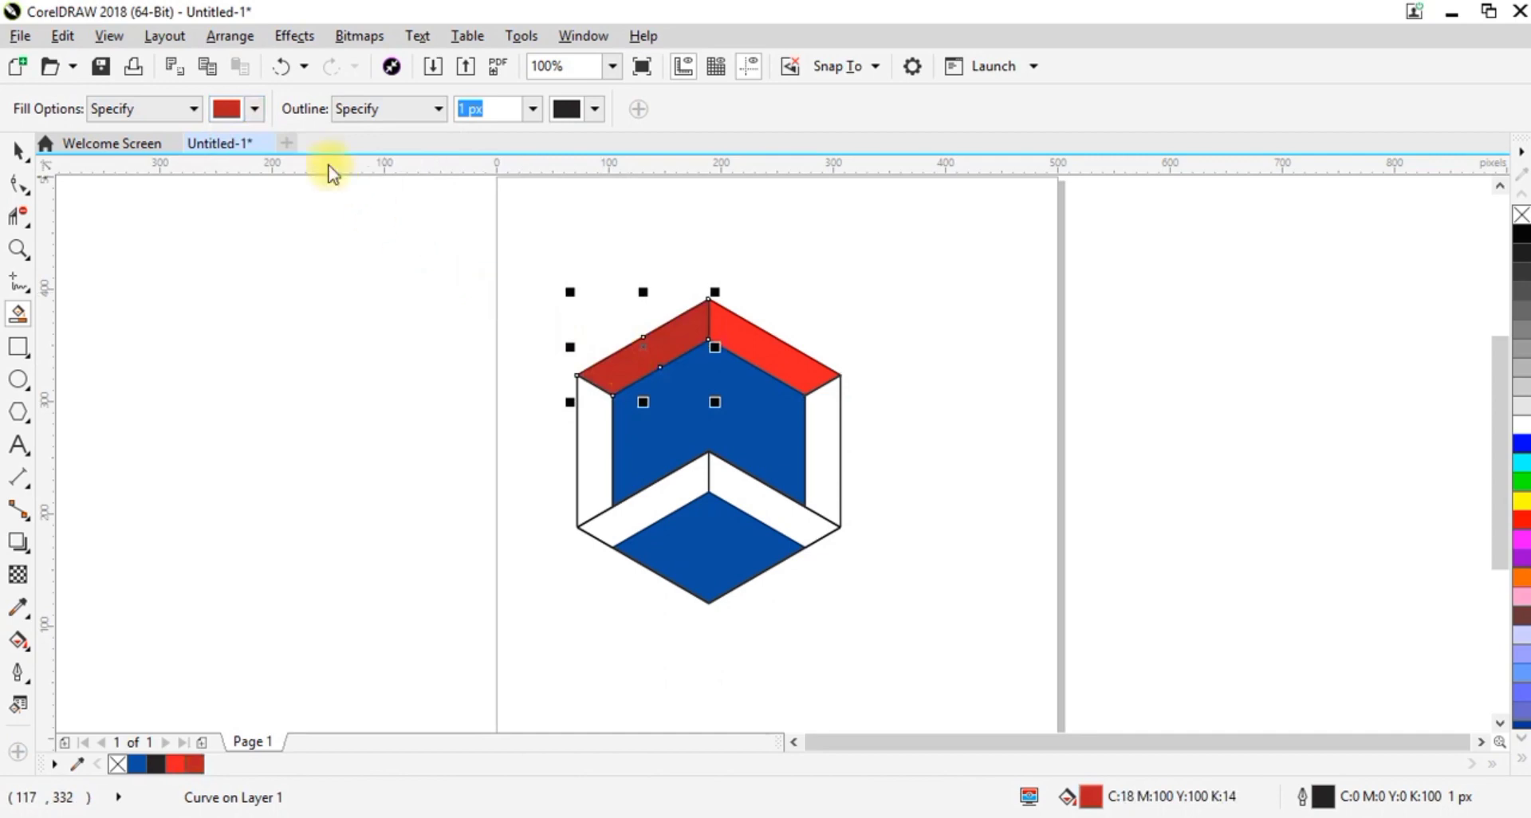
# - Smart Fill the left vertical strip of the hexagon's border with a pale pinkish grey (C7 M15 Y10 K0)
pyautogui.click(256, 112)
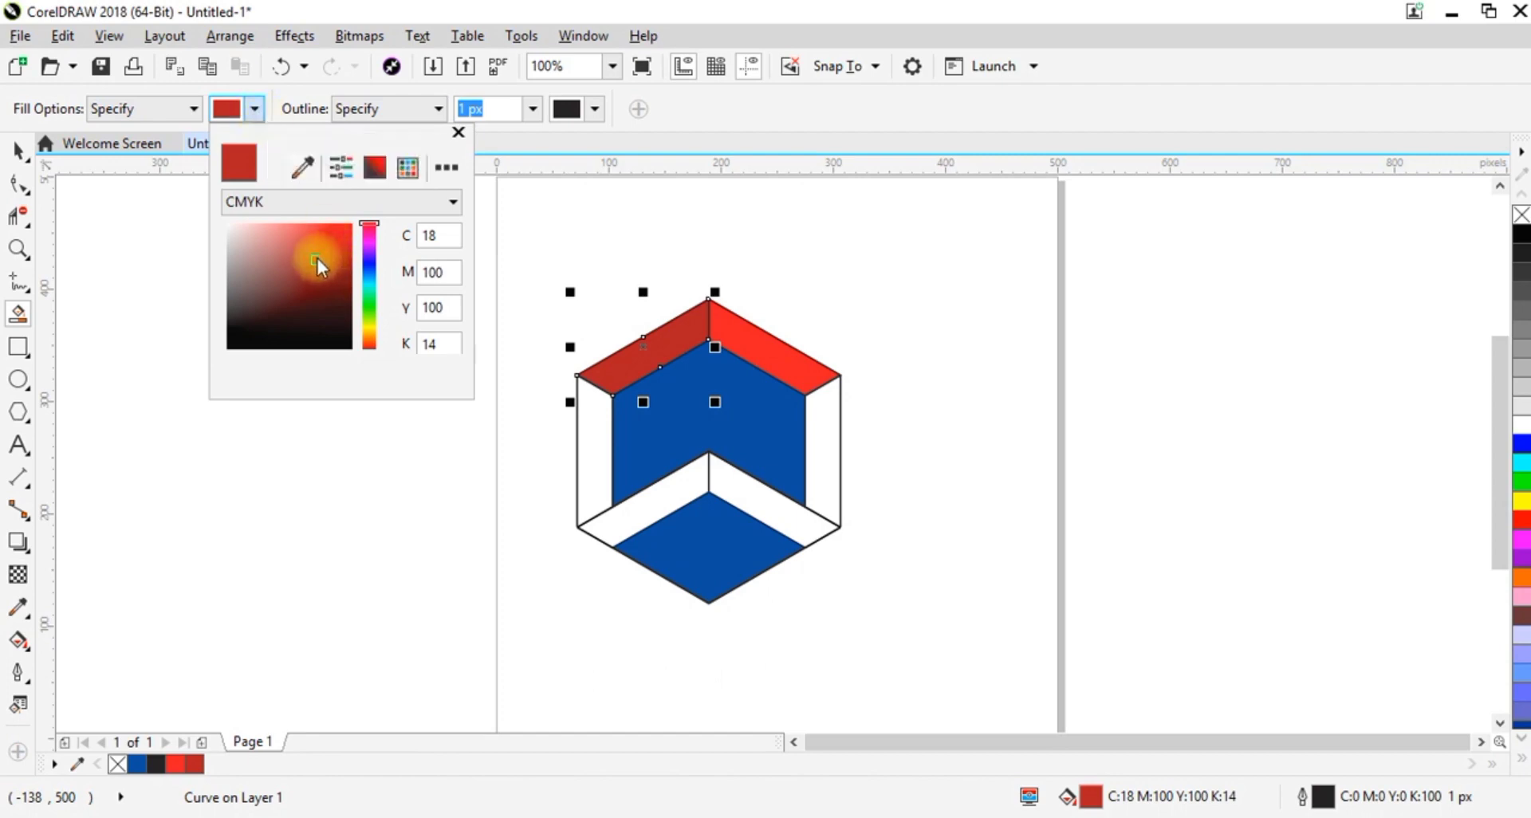
pyautogui.moveTo(317, 258); pyautogui.dragTo(237, 235)
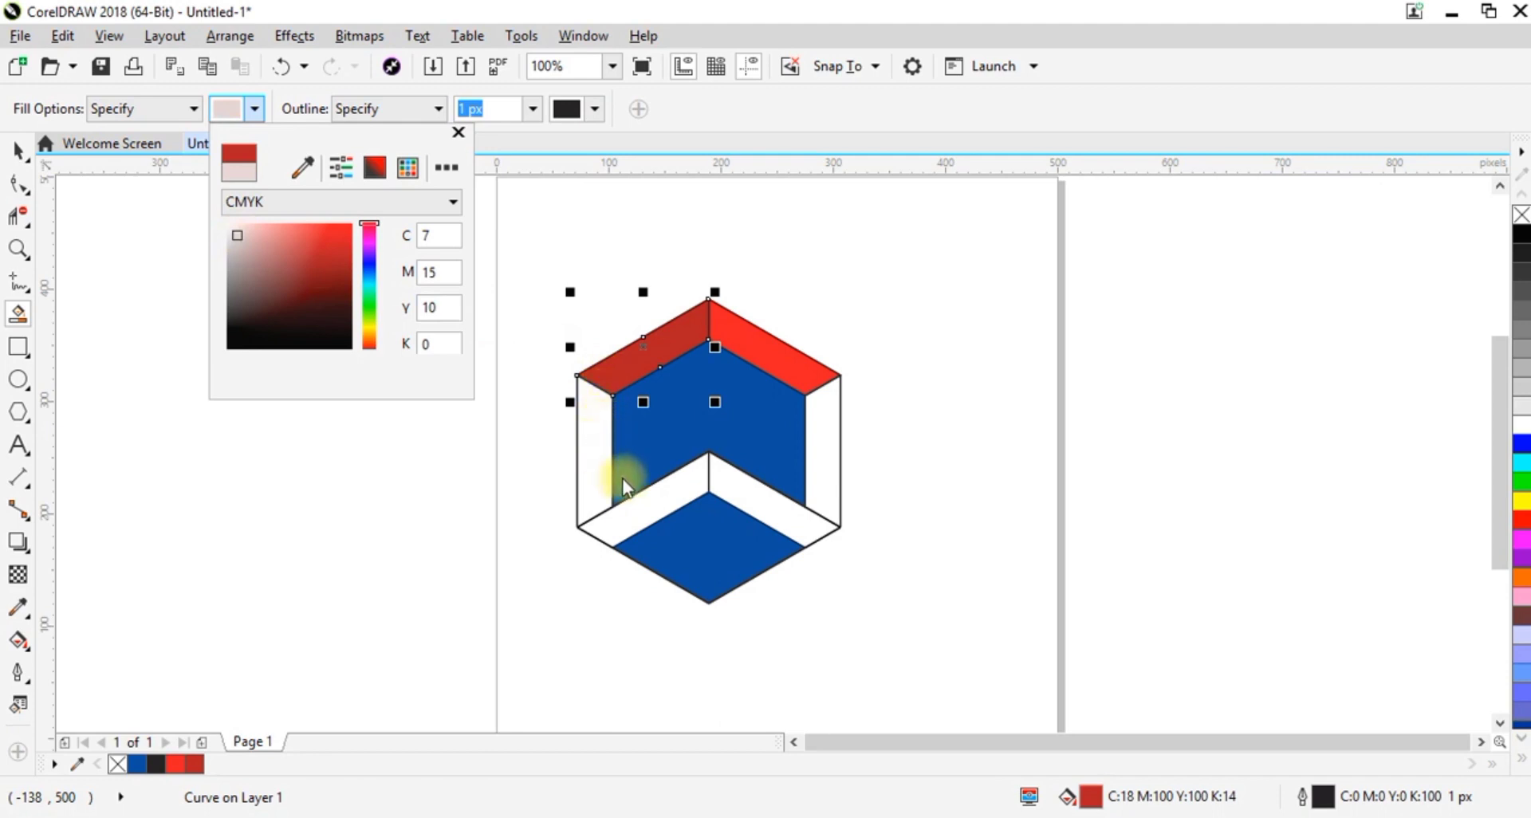
pyautogui.click(595, 447)
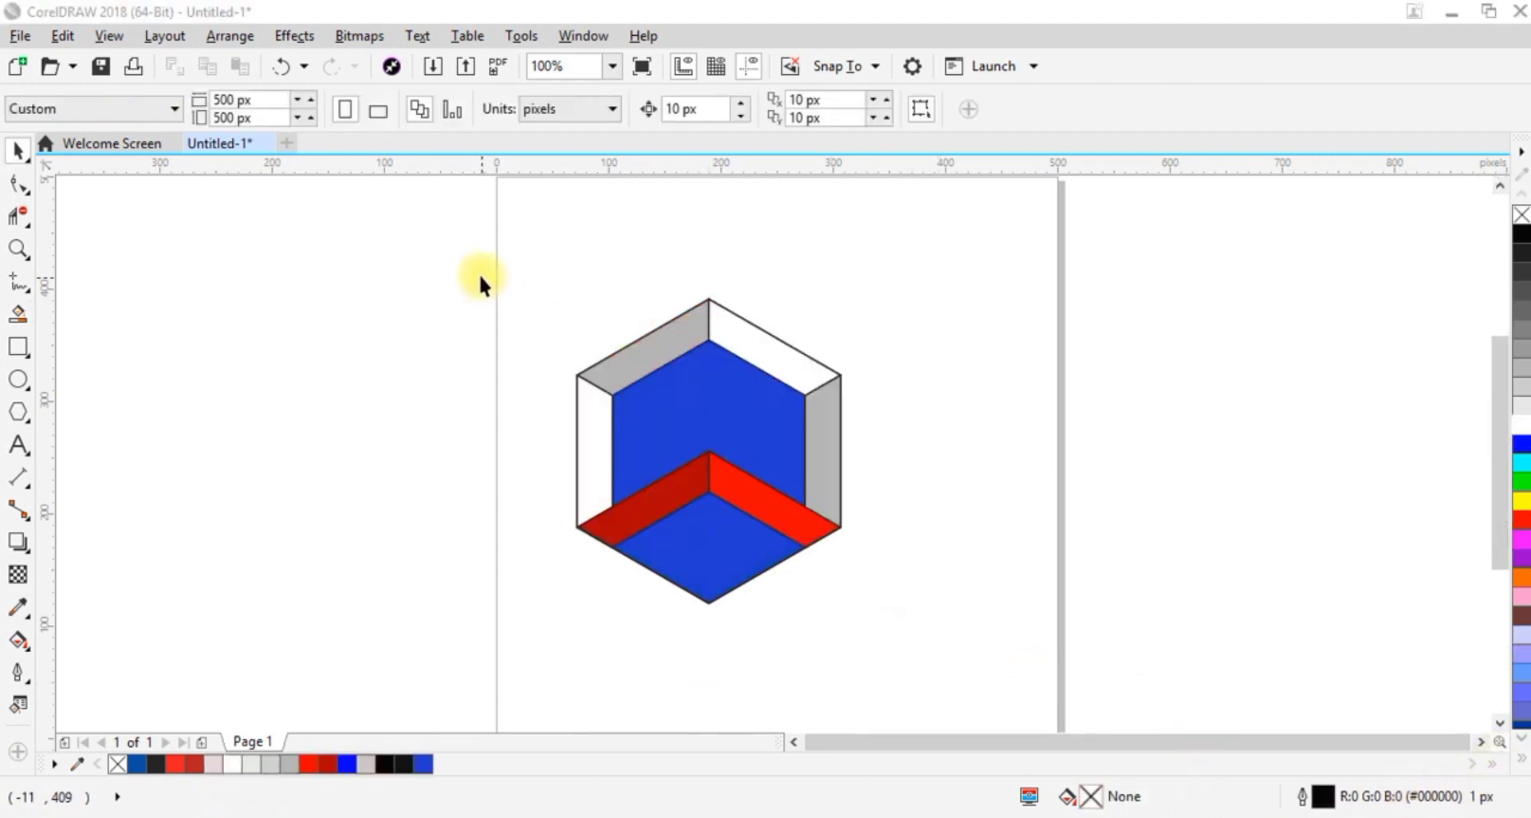
# - Remove the outlines from all objects of the coloured hexagon figure
pyautogui.moveTo(481, 275); pyautogui.dragTo(1001, 683)
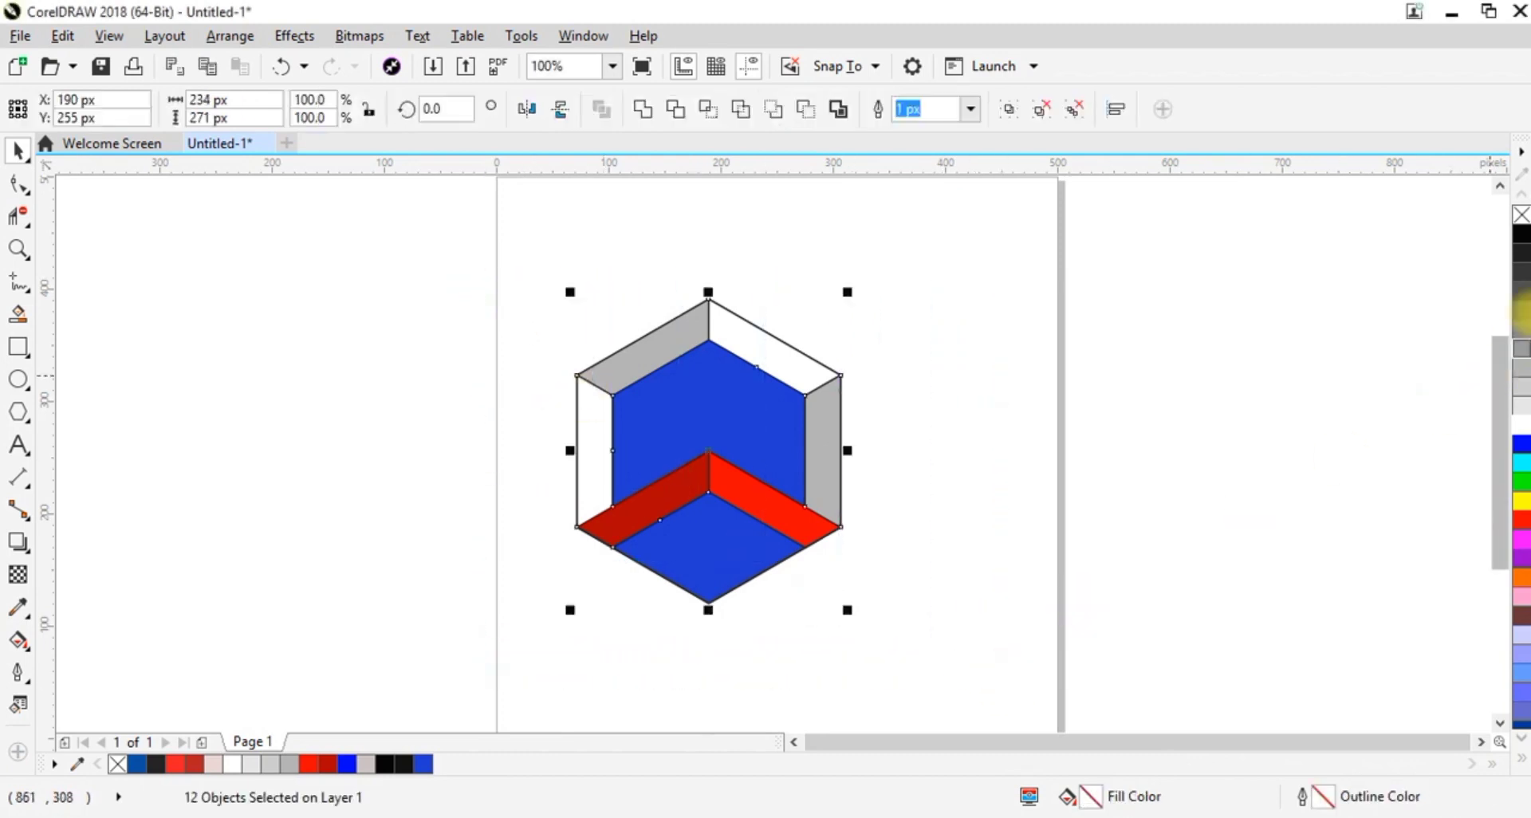
pyautogui.rightClick(1518, 220)
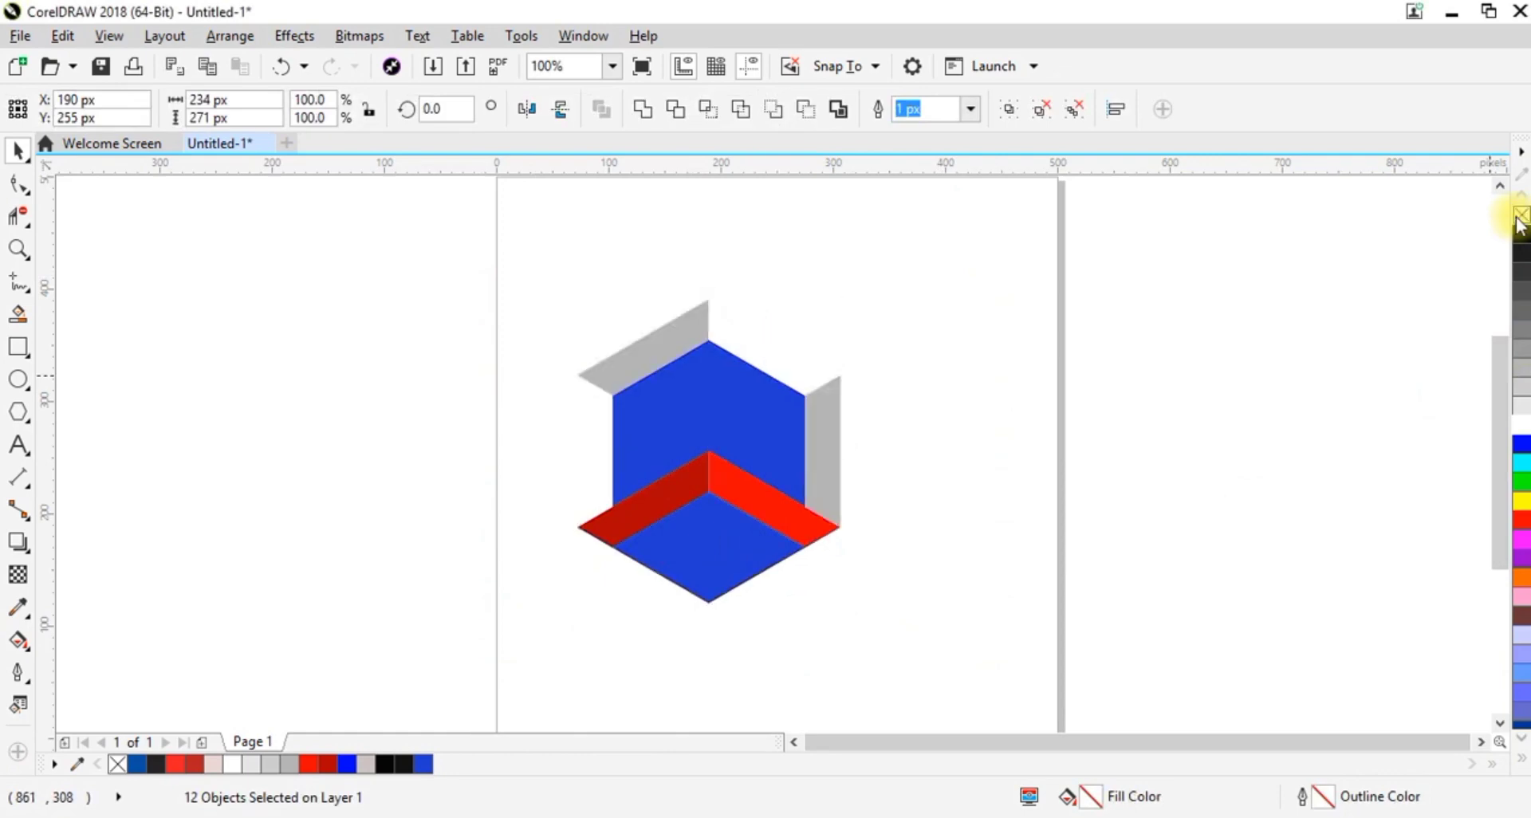
pyautogui.click(501, 303)
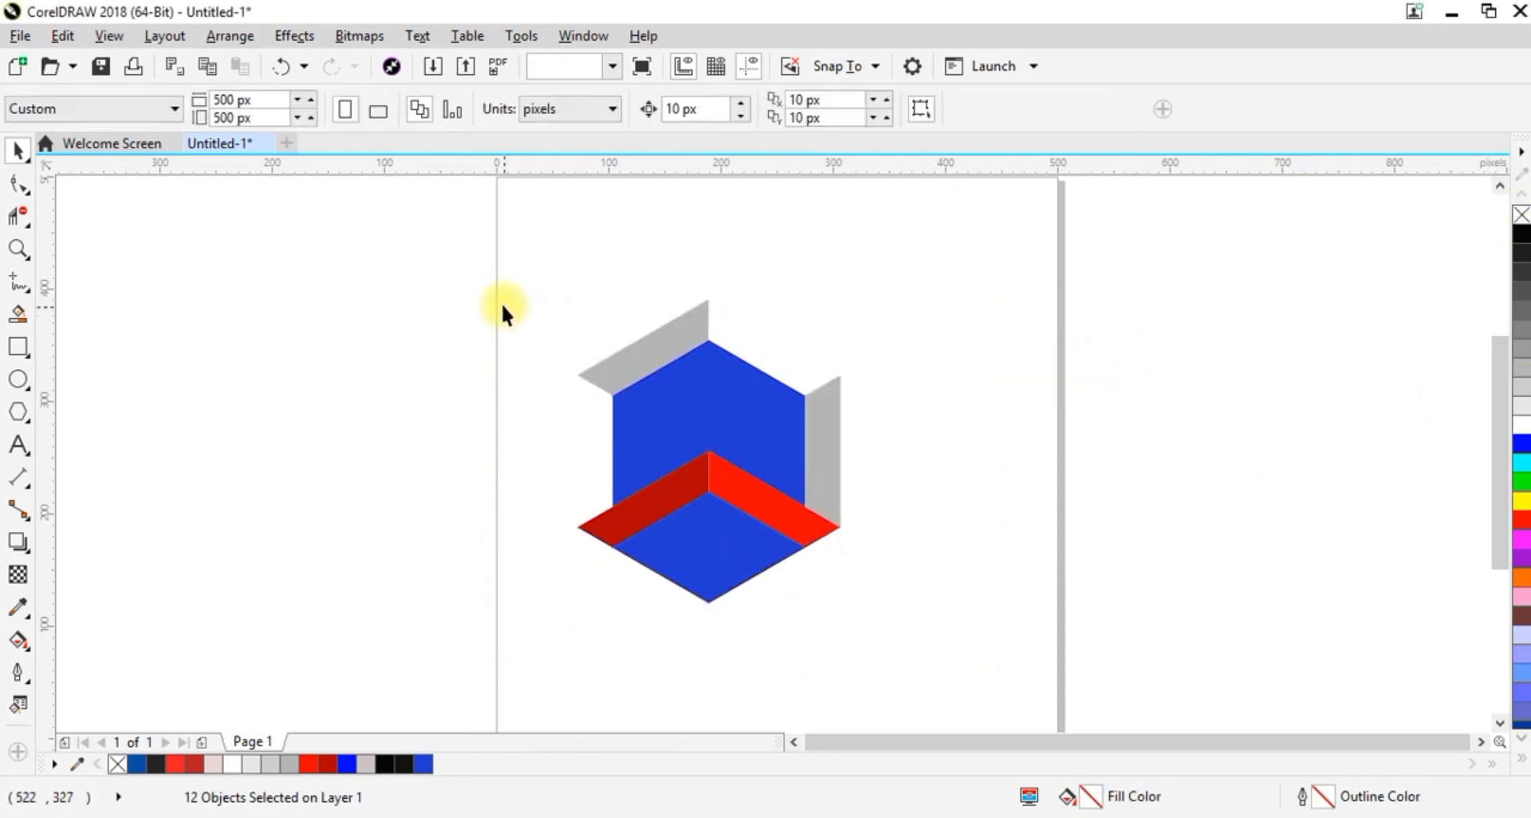
# - Group the whole hexagon figure, shrink it to about 120 by 139 px and move it to about X 80 px, Y 426 px
pyautogui.moveTo(515, 279); pyautogui.dragTo(960, 654)
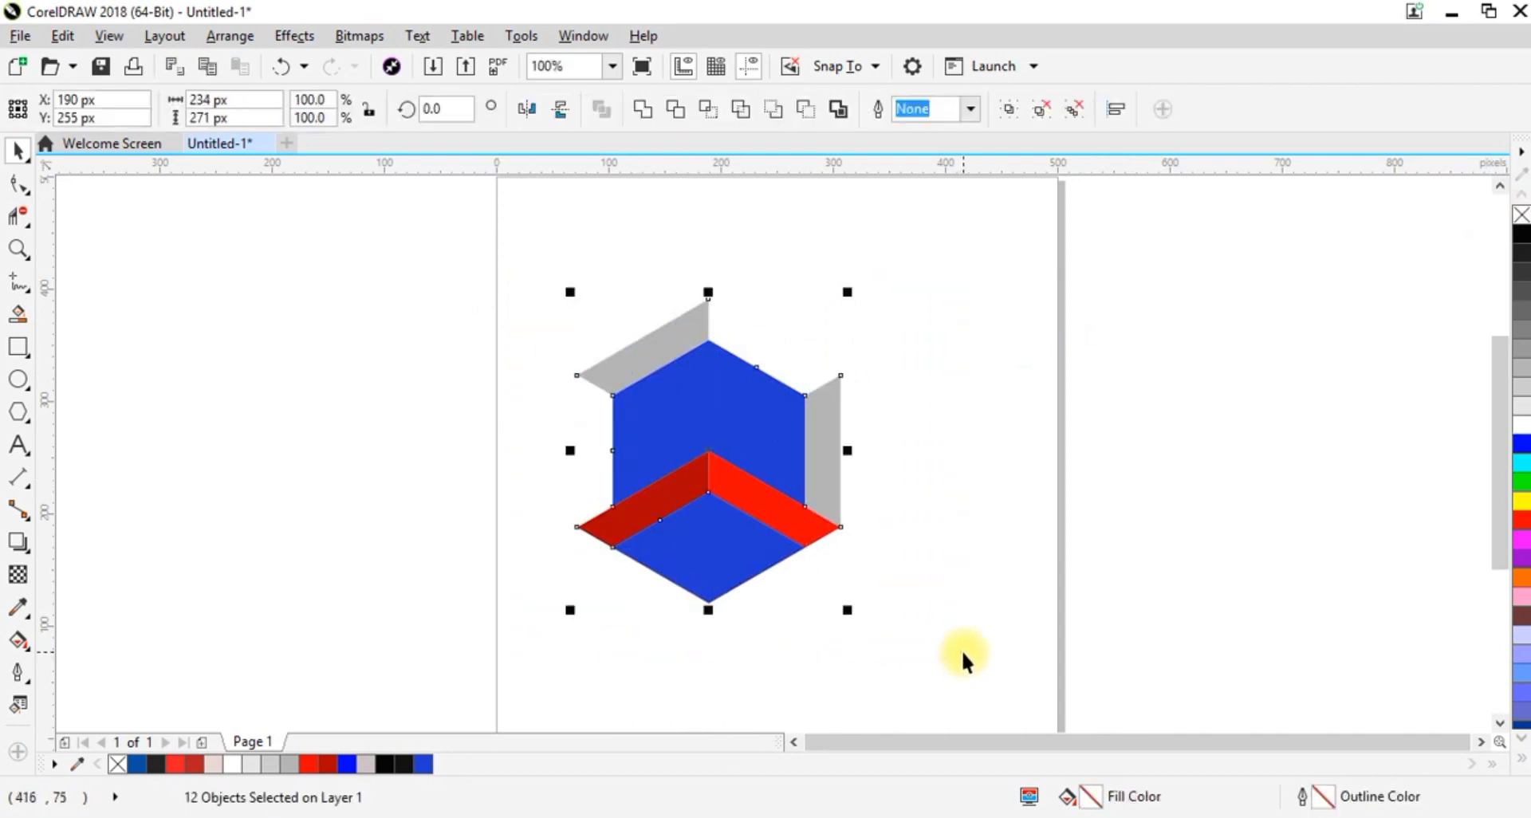
pyautogui.hotkey('ctrl', 'g')
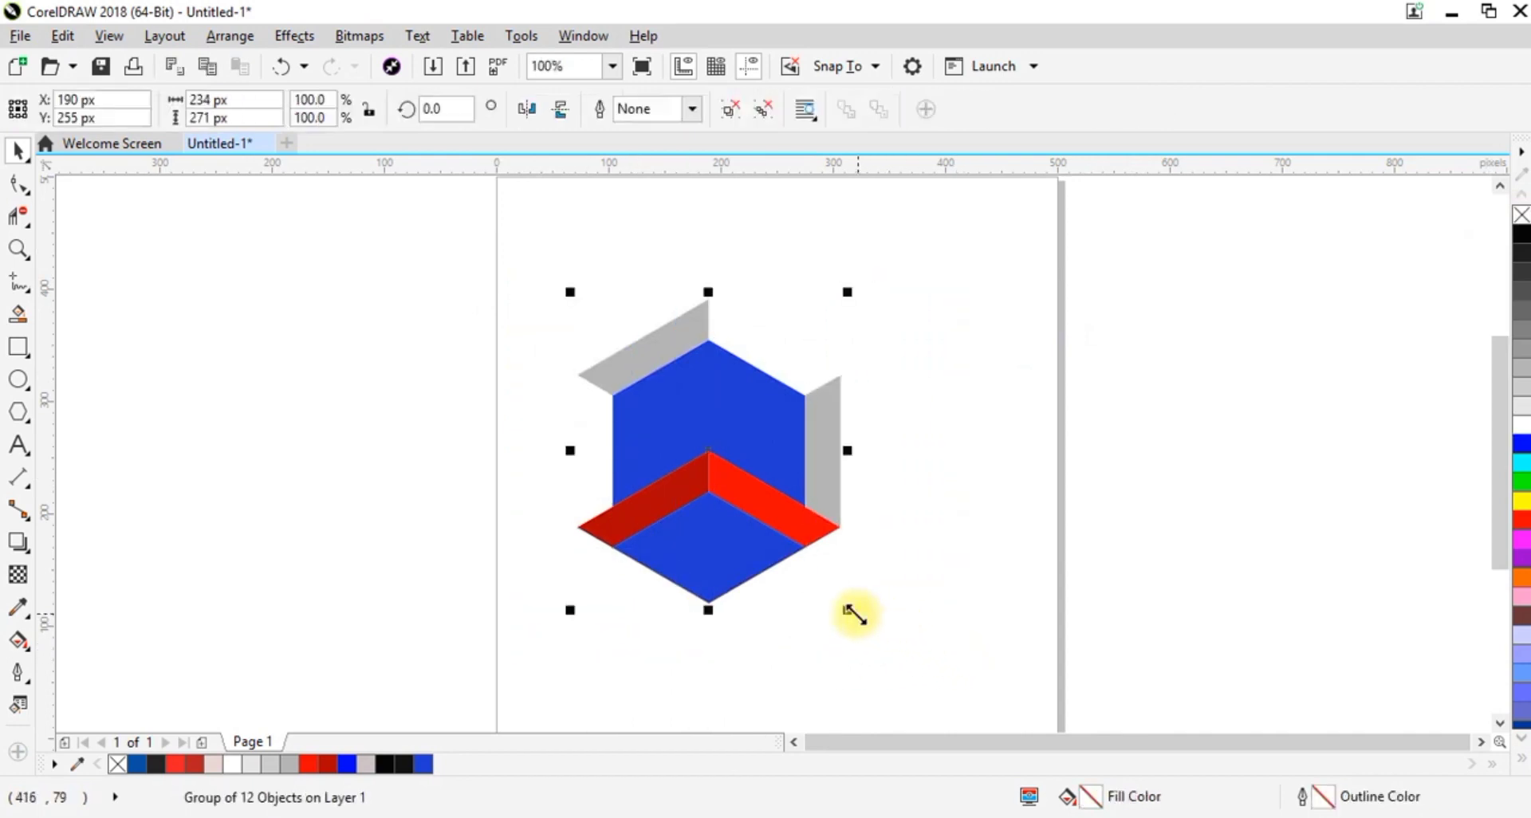
pyautogui.moveTo(854, 614); pyautogui.dragTo(586, 260)
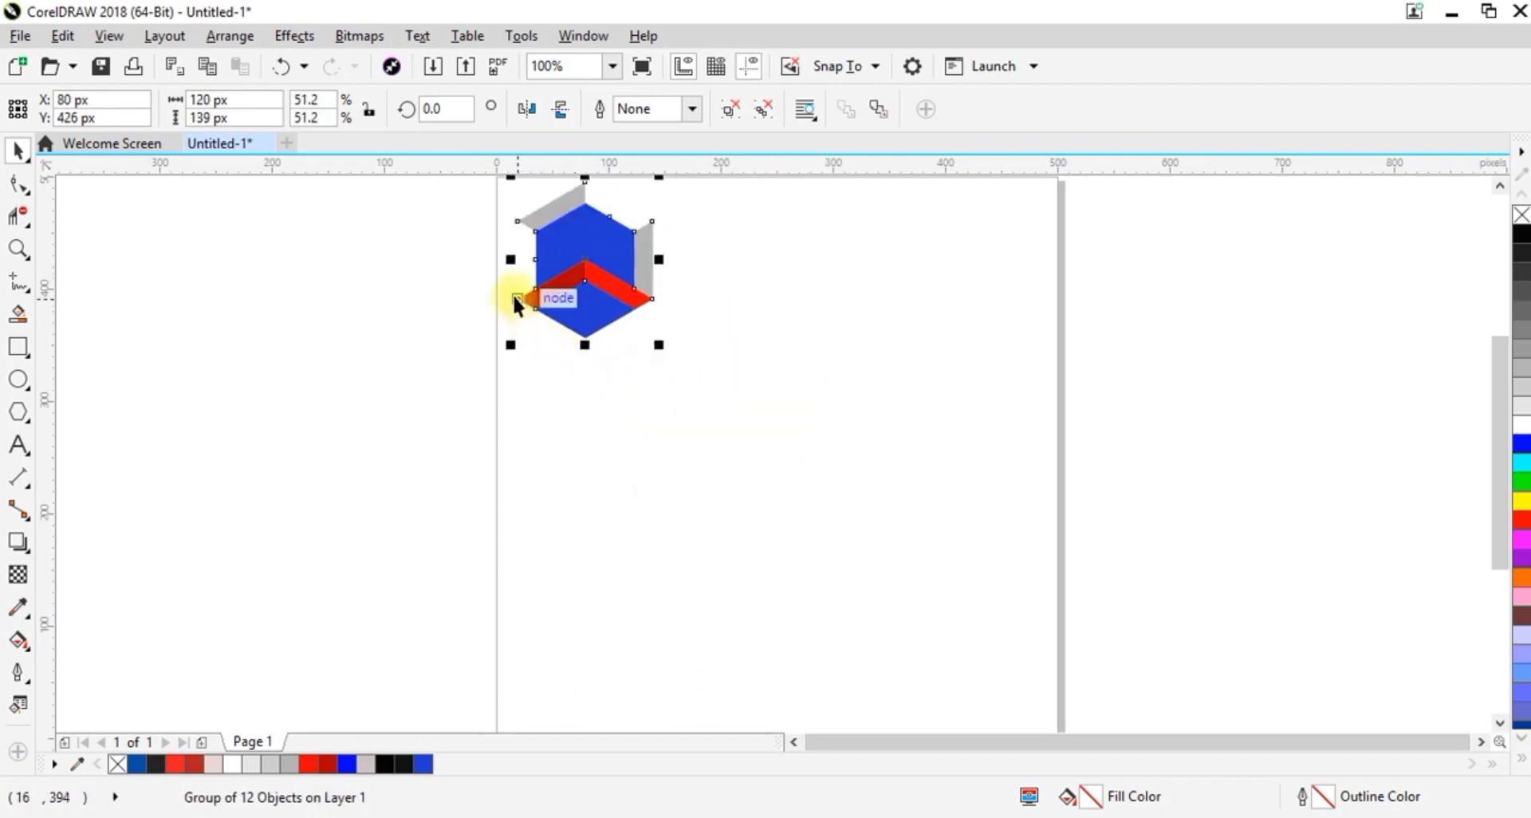
# - Copy the hexagon 120 px to the right, edge to edge, and repeat the copy to make a row of seven
pyautogui.moveTo(514, 295); pyautogui.dragTo(661, 296)
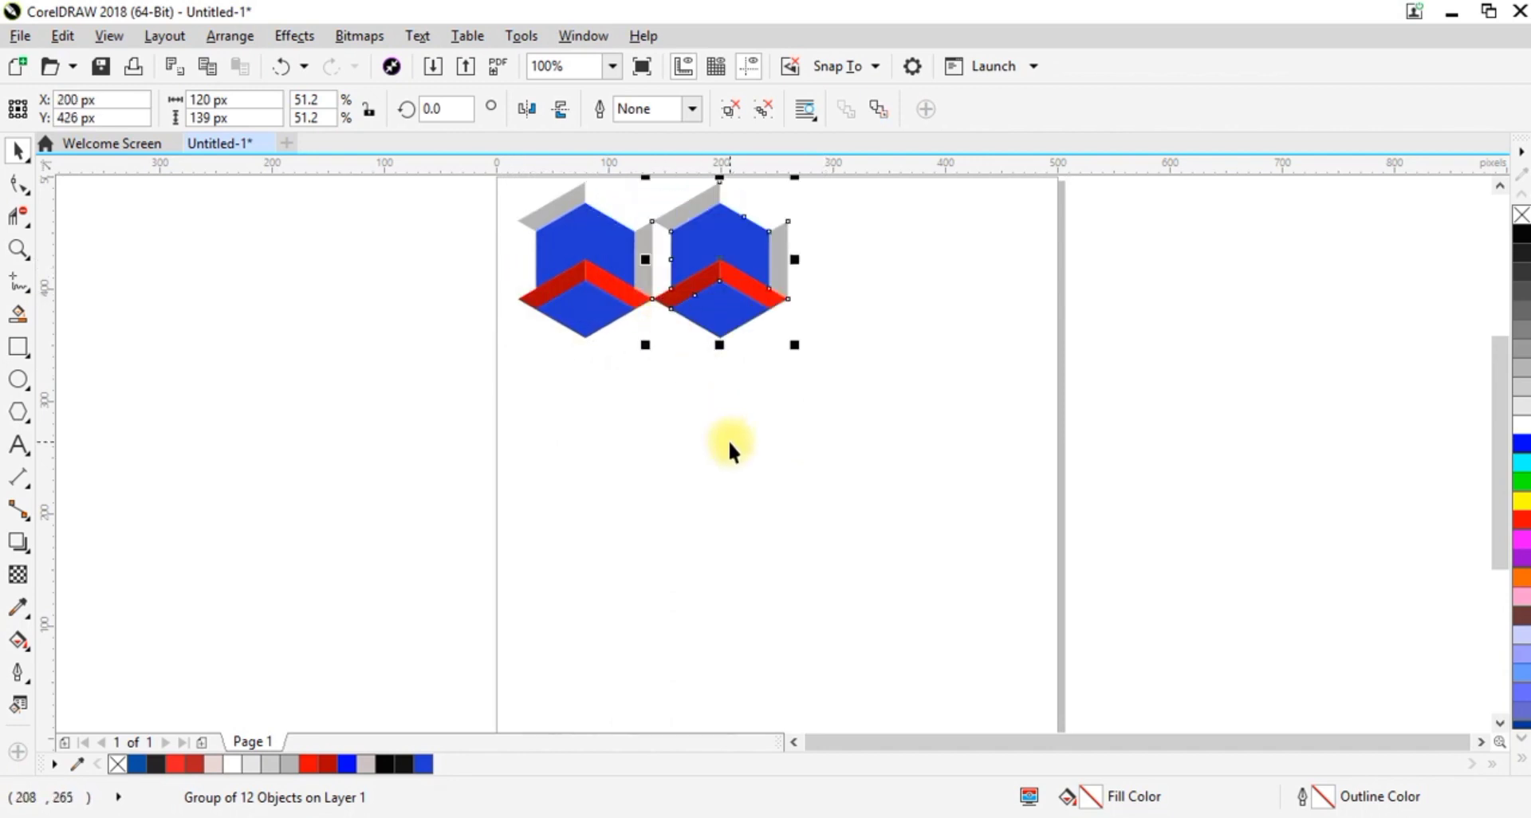
pyautogui.hotkey('ctrl', 'd')
pyautogui.hotkey('ctrl', 'd')
pyautogui.hotkey('ctrl', 'd')
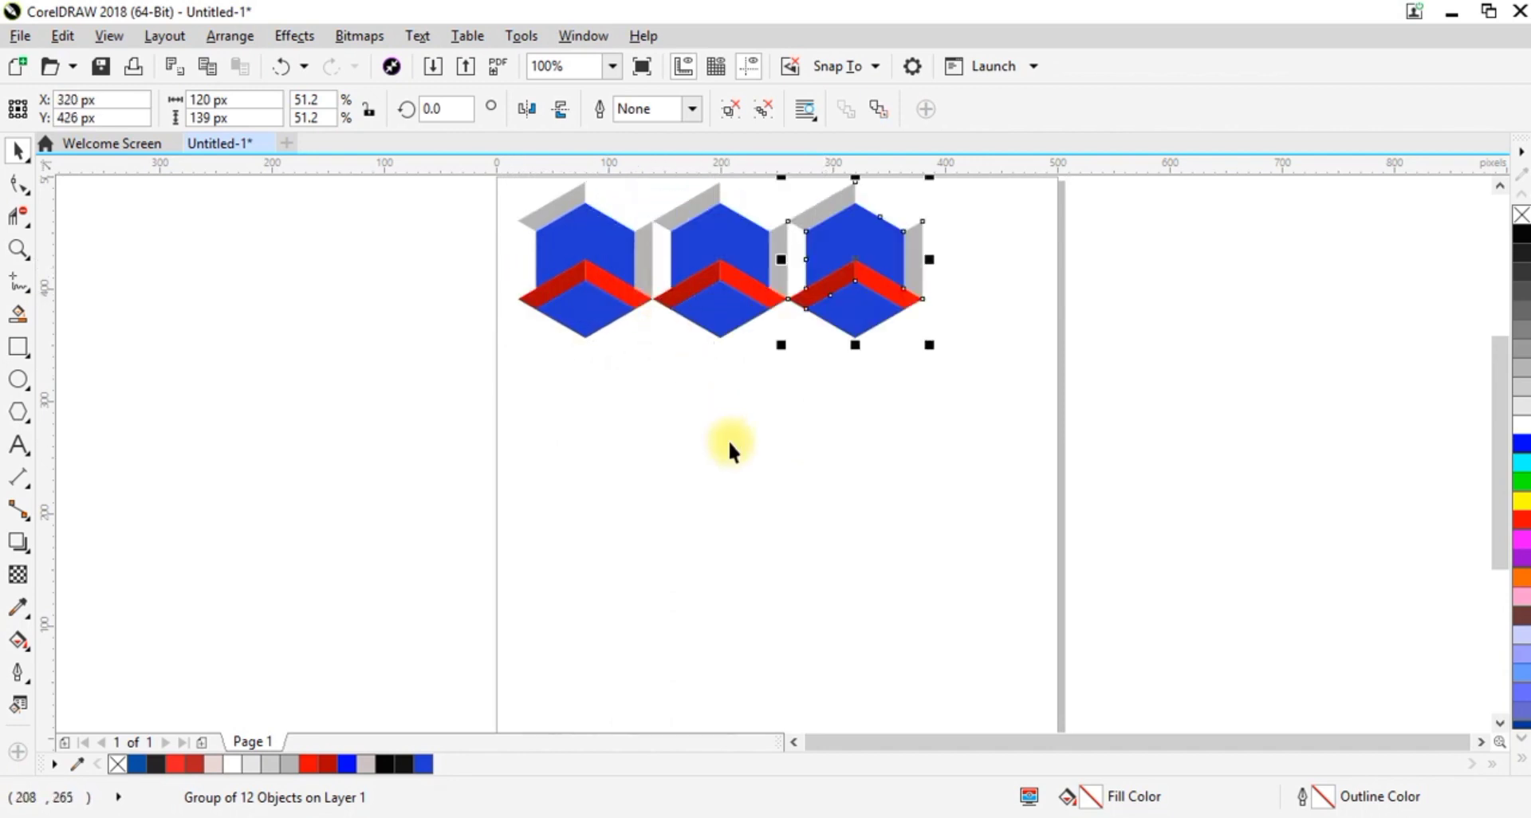
pyautogui.hotkey('ctrl', 'd')
pyautogui.hotkey('ctrl', 'd')
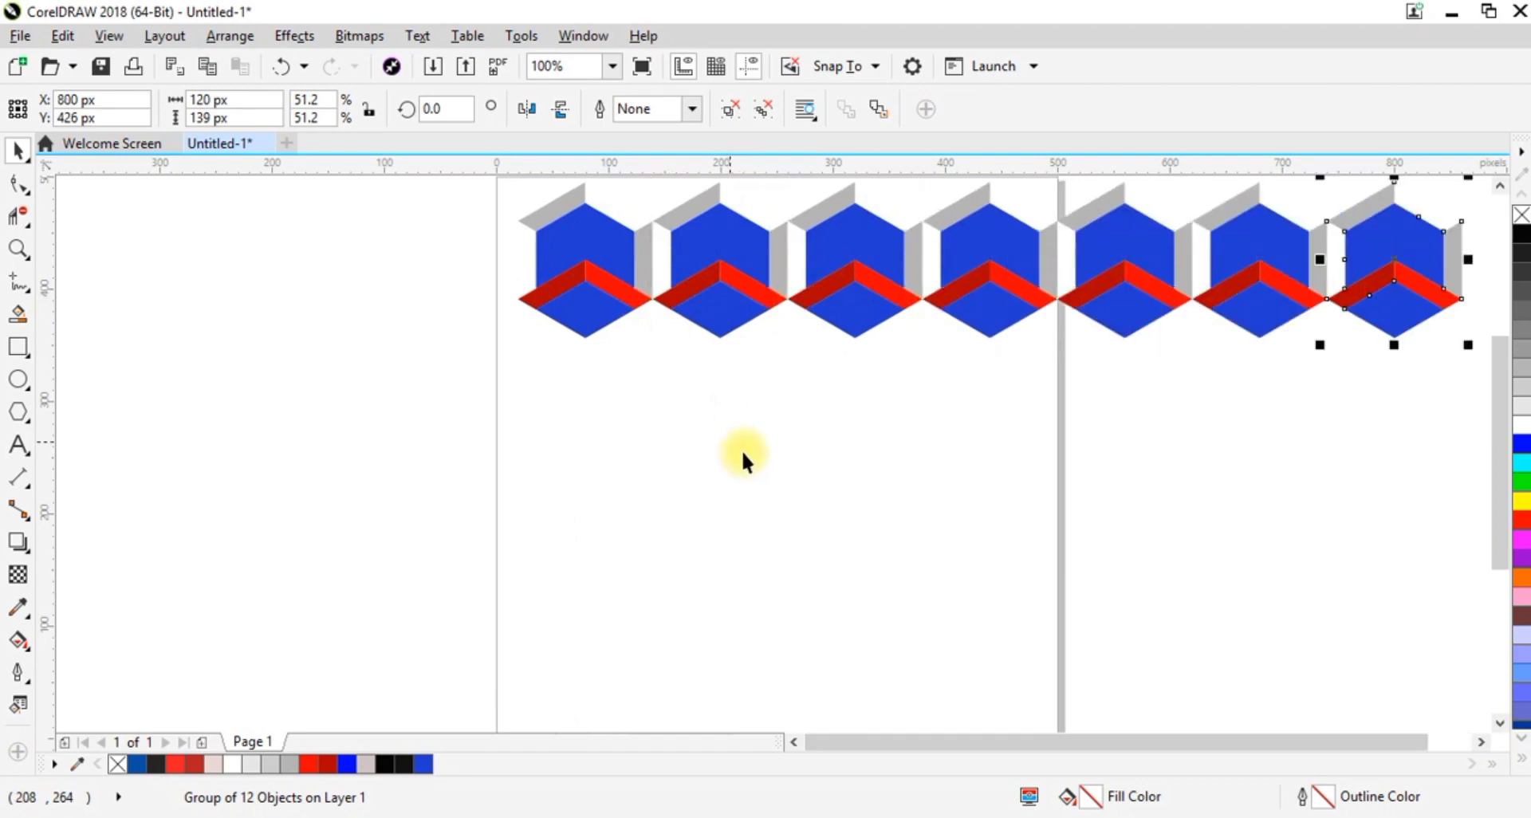
pyautogui.click(1218, 583)
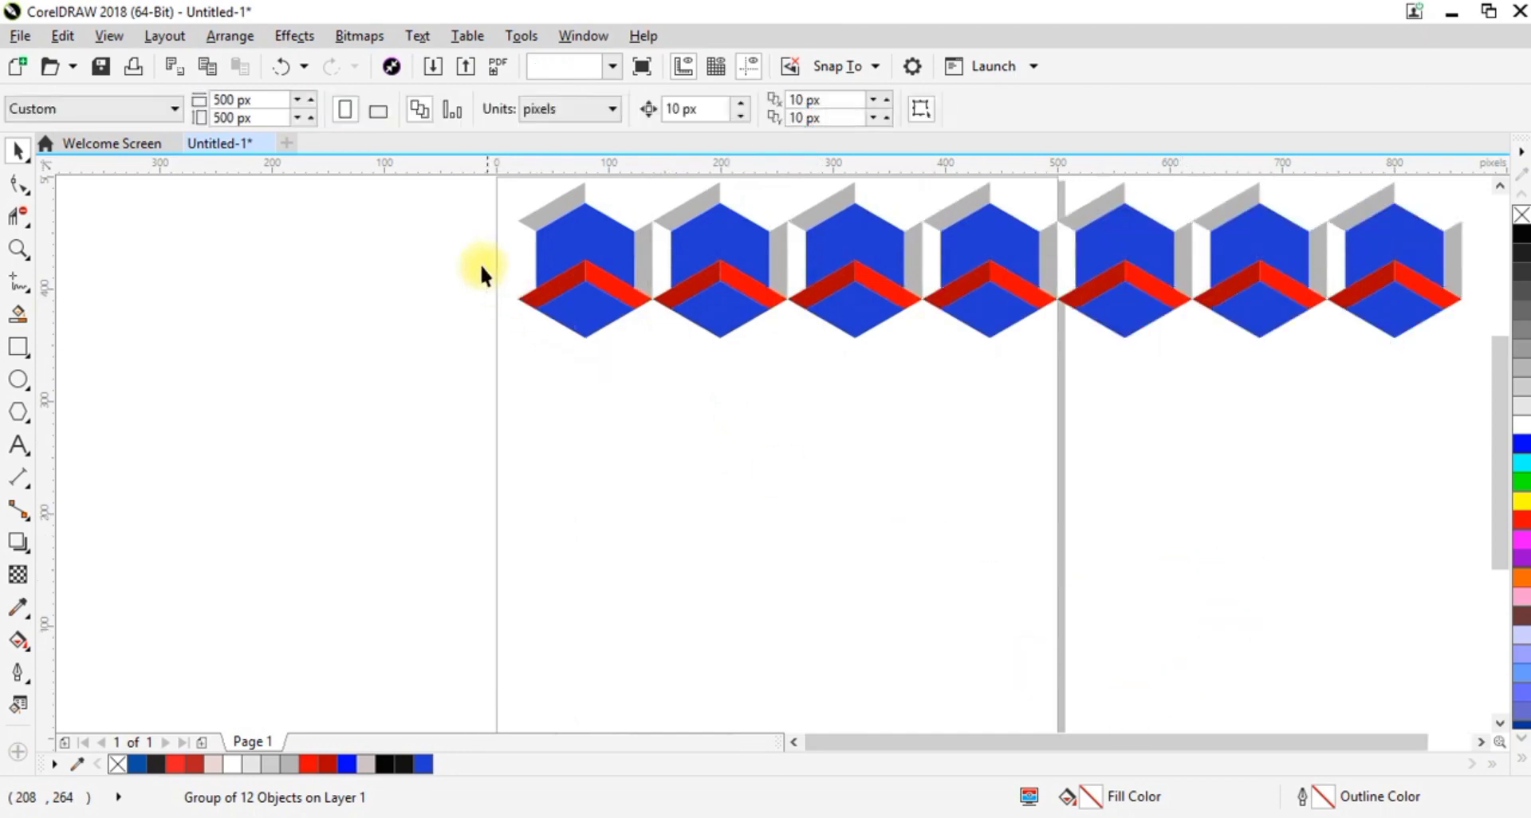
# - Group the row of seven hexagons and snap a staggered copy beneath it at X 500 px, Y 321 px
pyautogui.scroll(2, 1504, 528)
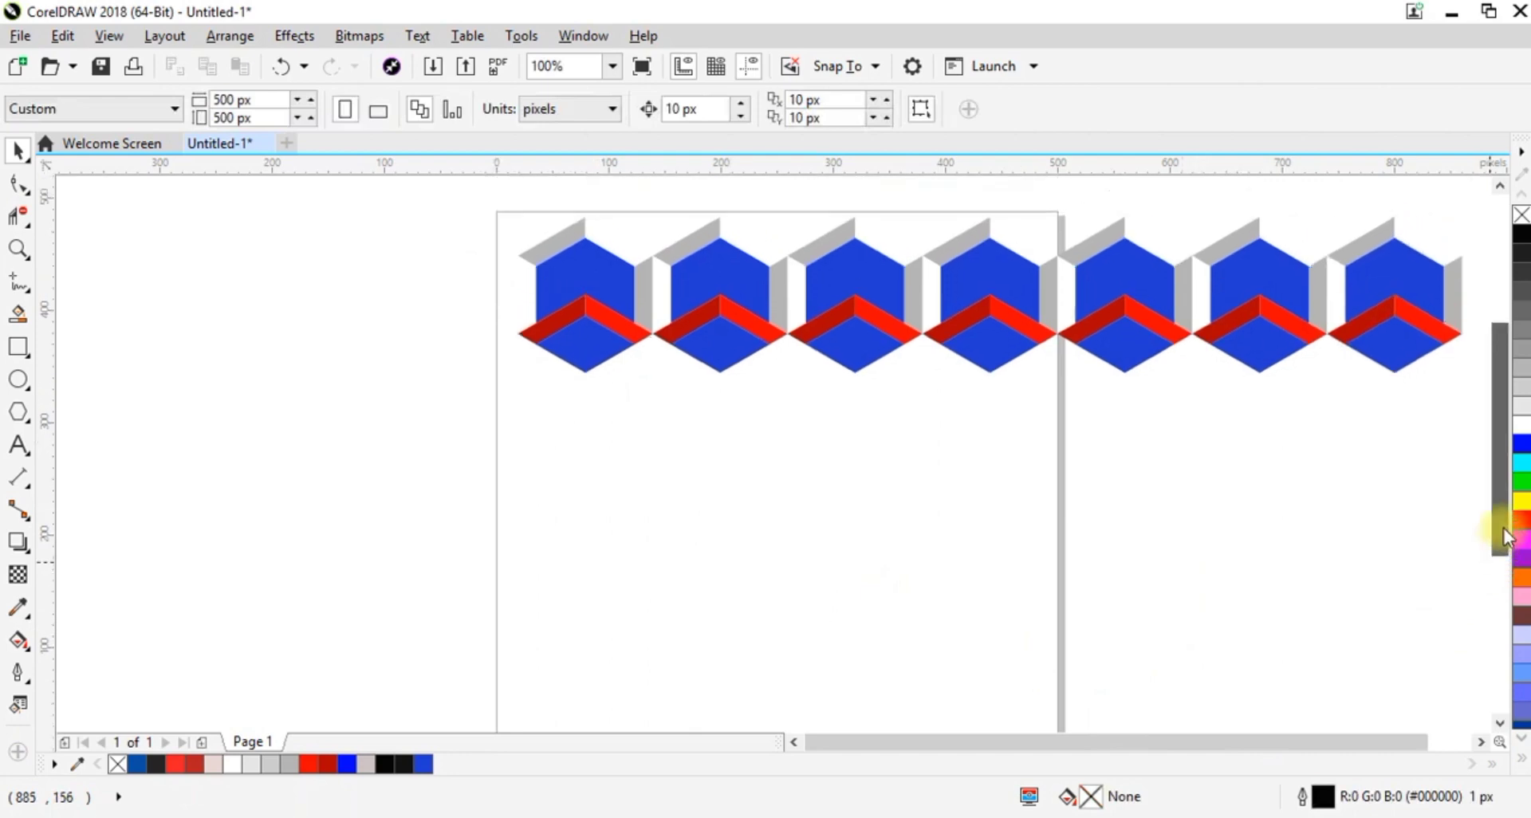
pyautogui.moveTo(1268, 733); pyautogui.dragTo(1287, 735)
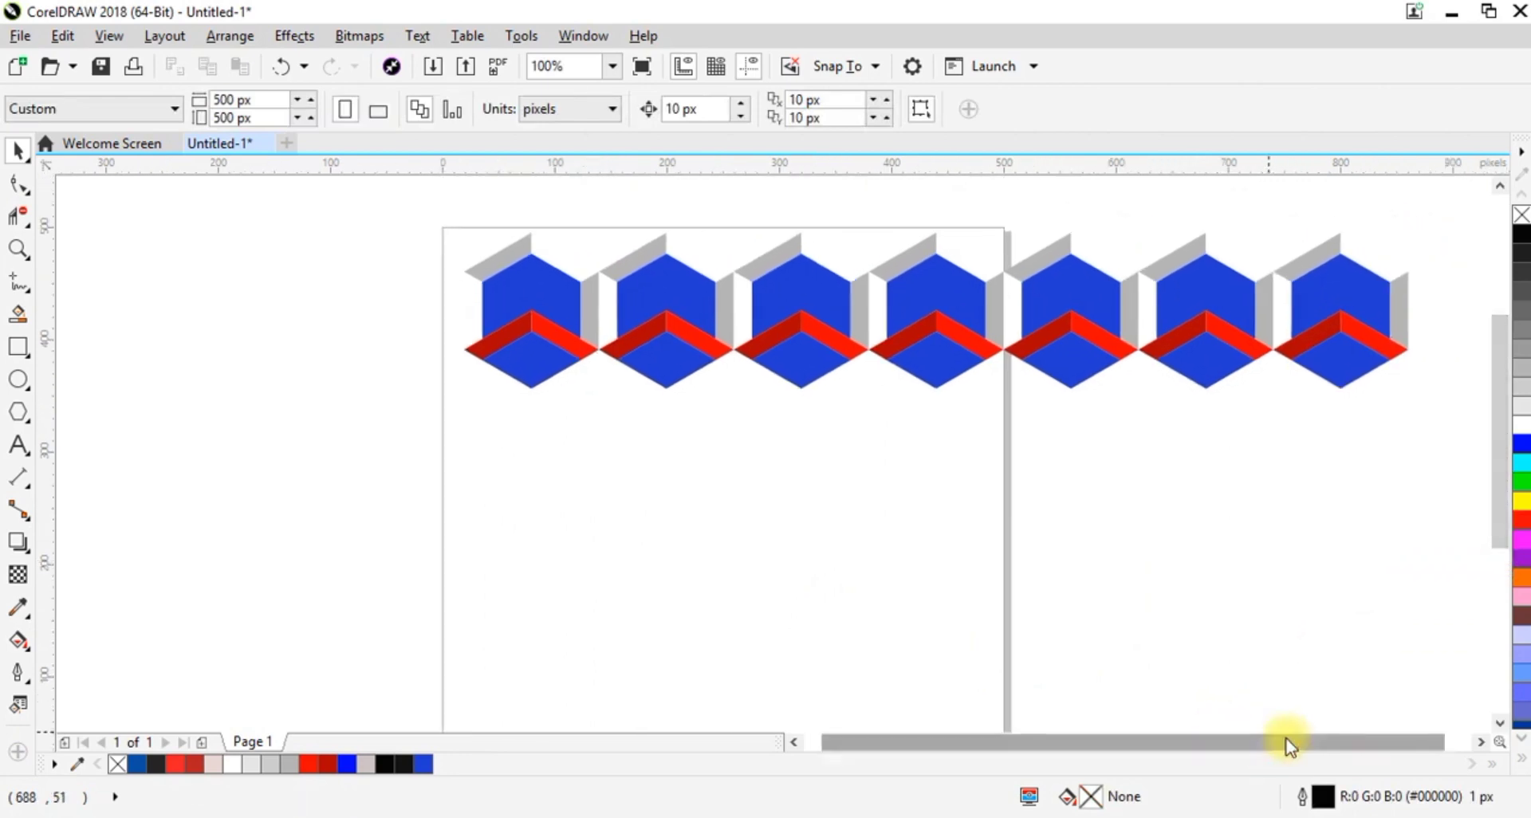
pyautogui.moveTo(365, 192); pyautogui.dragTo(1310, 456)
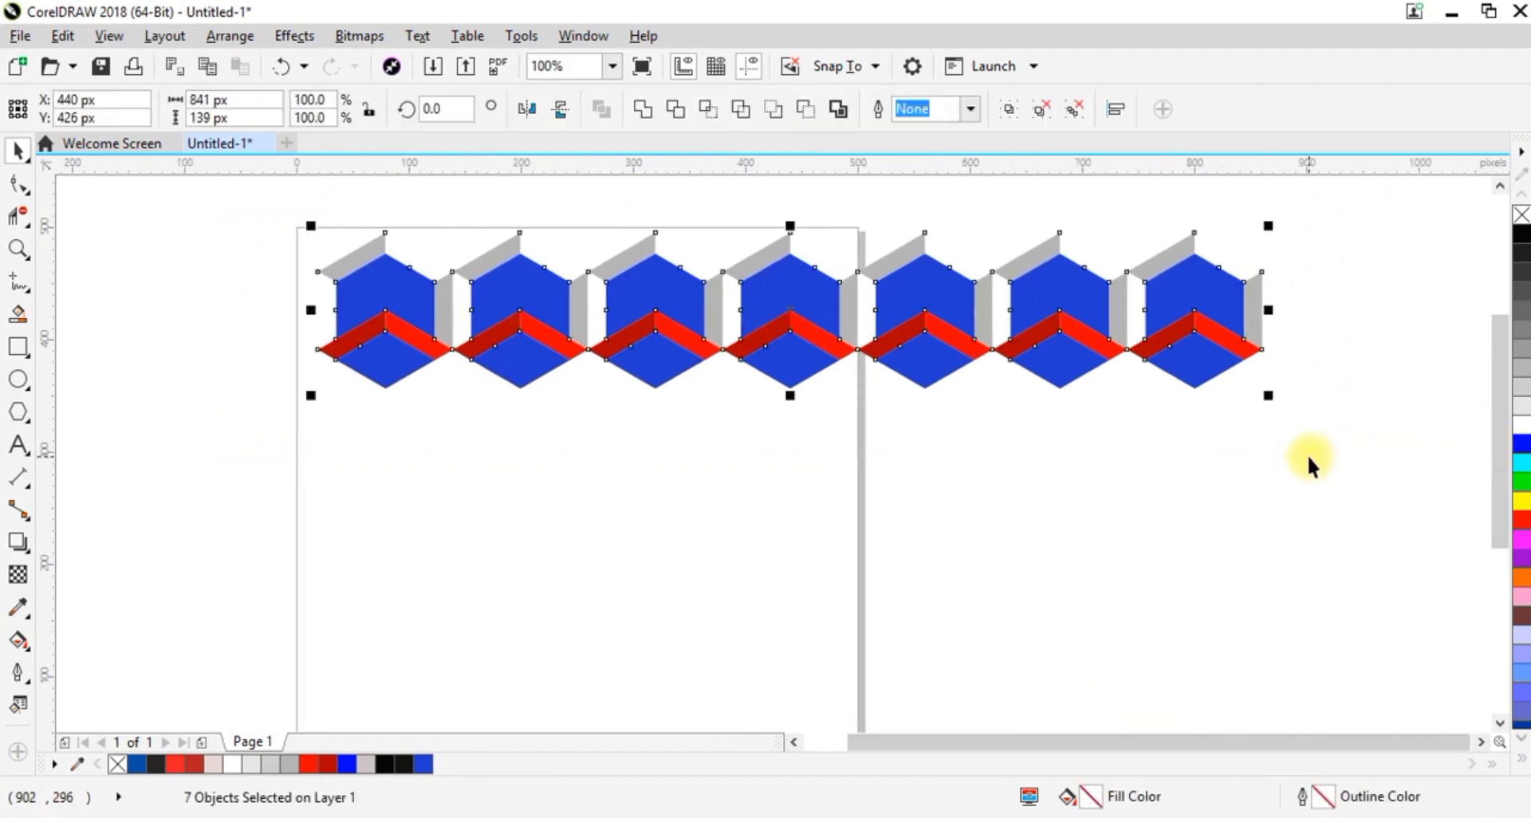
pyautogui.hotkey('ctrl', 'g')
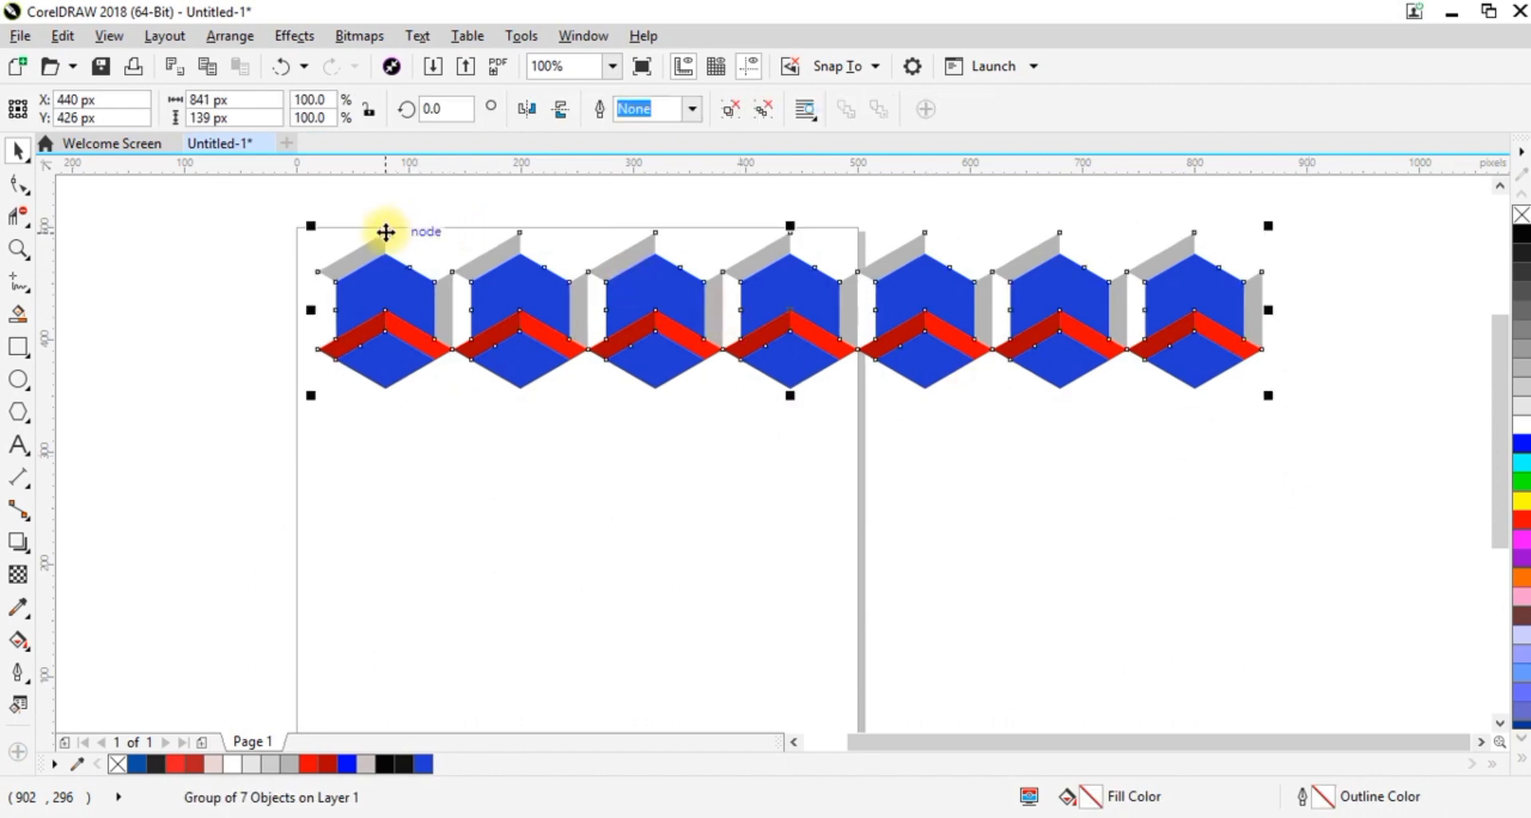
pyautogui.moveTo(383, 229); pyautogui.dragTo(454, 356)
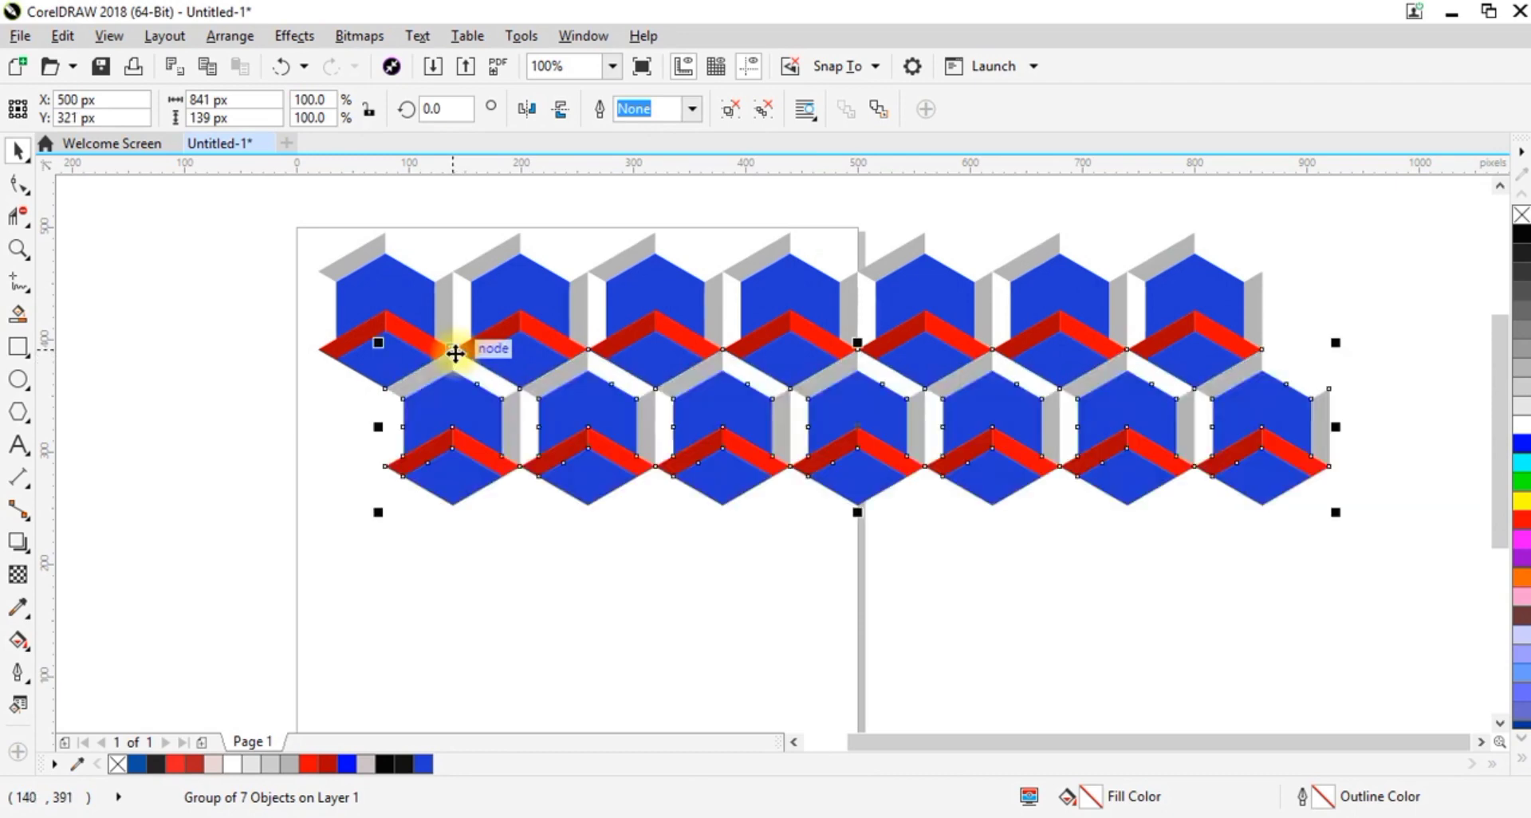
pyautogui.click(593, 587)
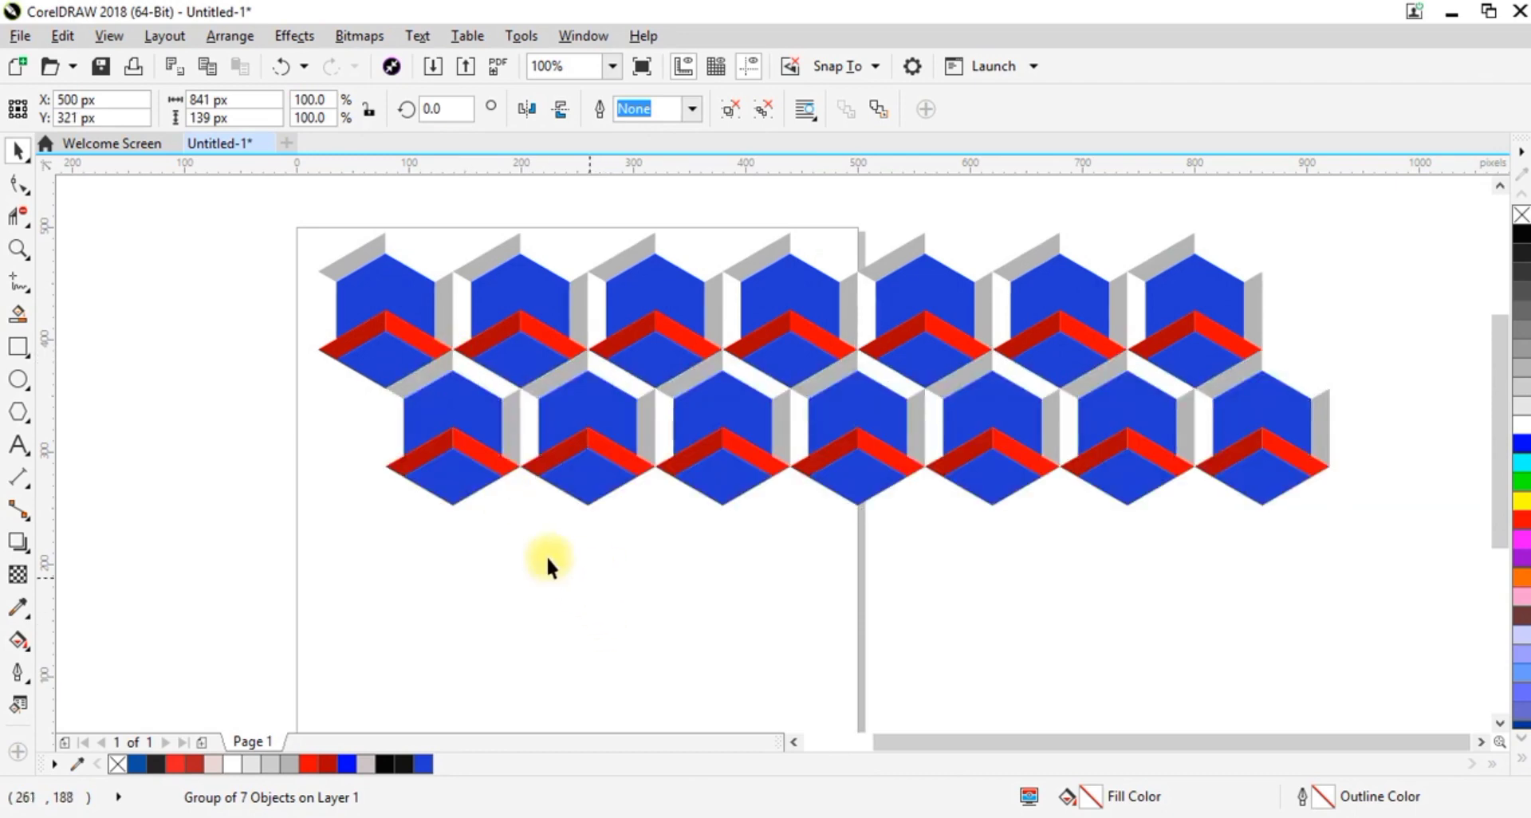
# - Group the two rows, place a copy directly below at X 470 px, Y 165 px, and repeat that copy twice more
pyautogui.moveTo(274, 202); pyautogui.dragTo(1374, 563)
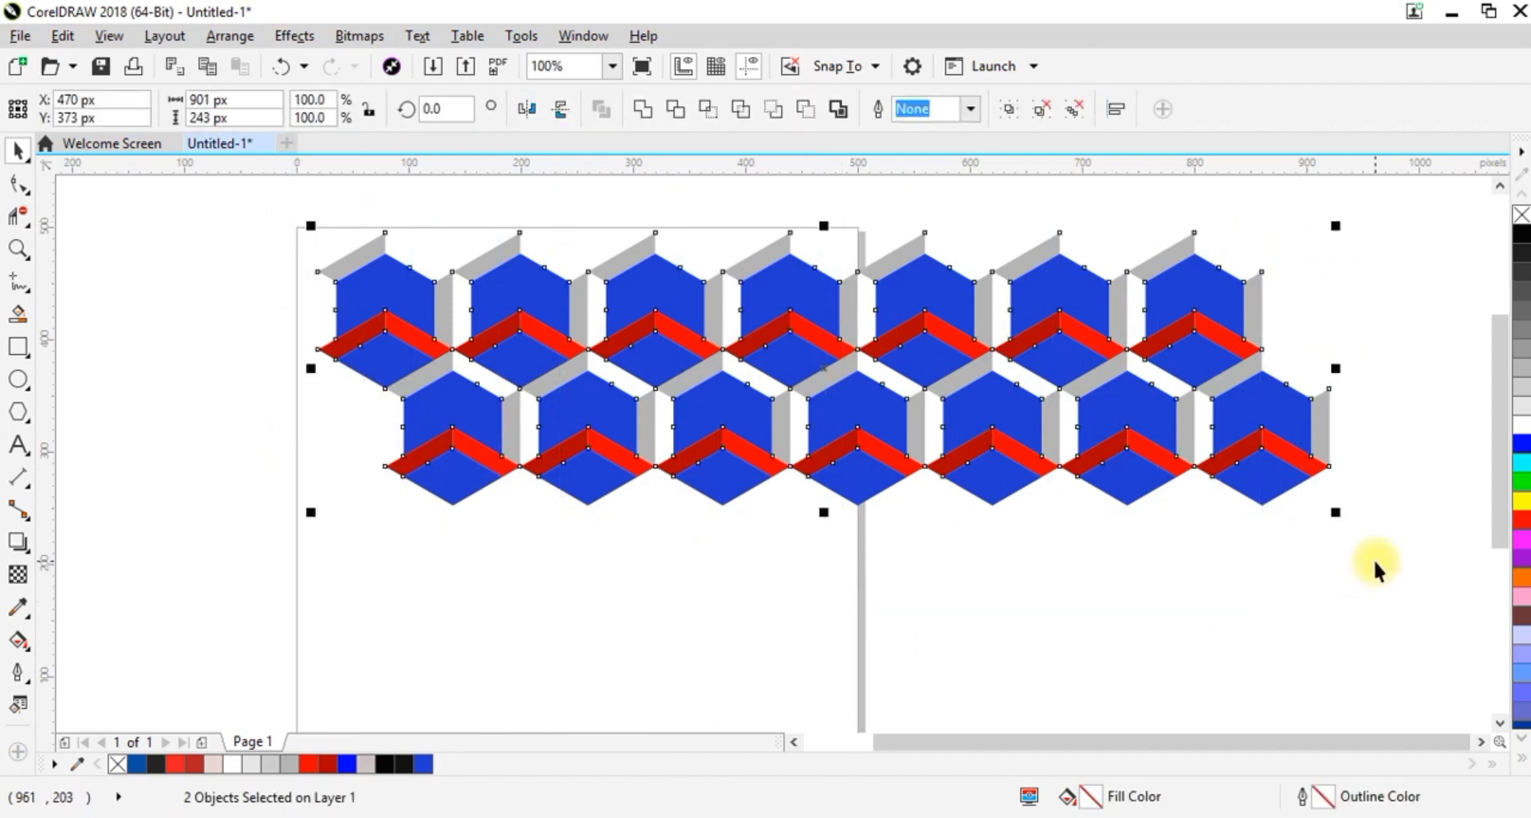
pyautogui.hotkey('ctrl', 'g')
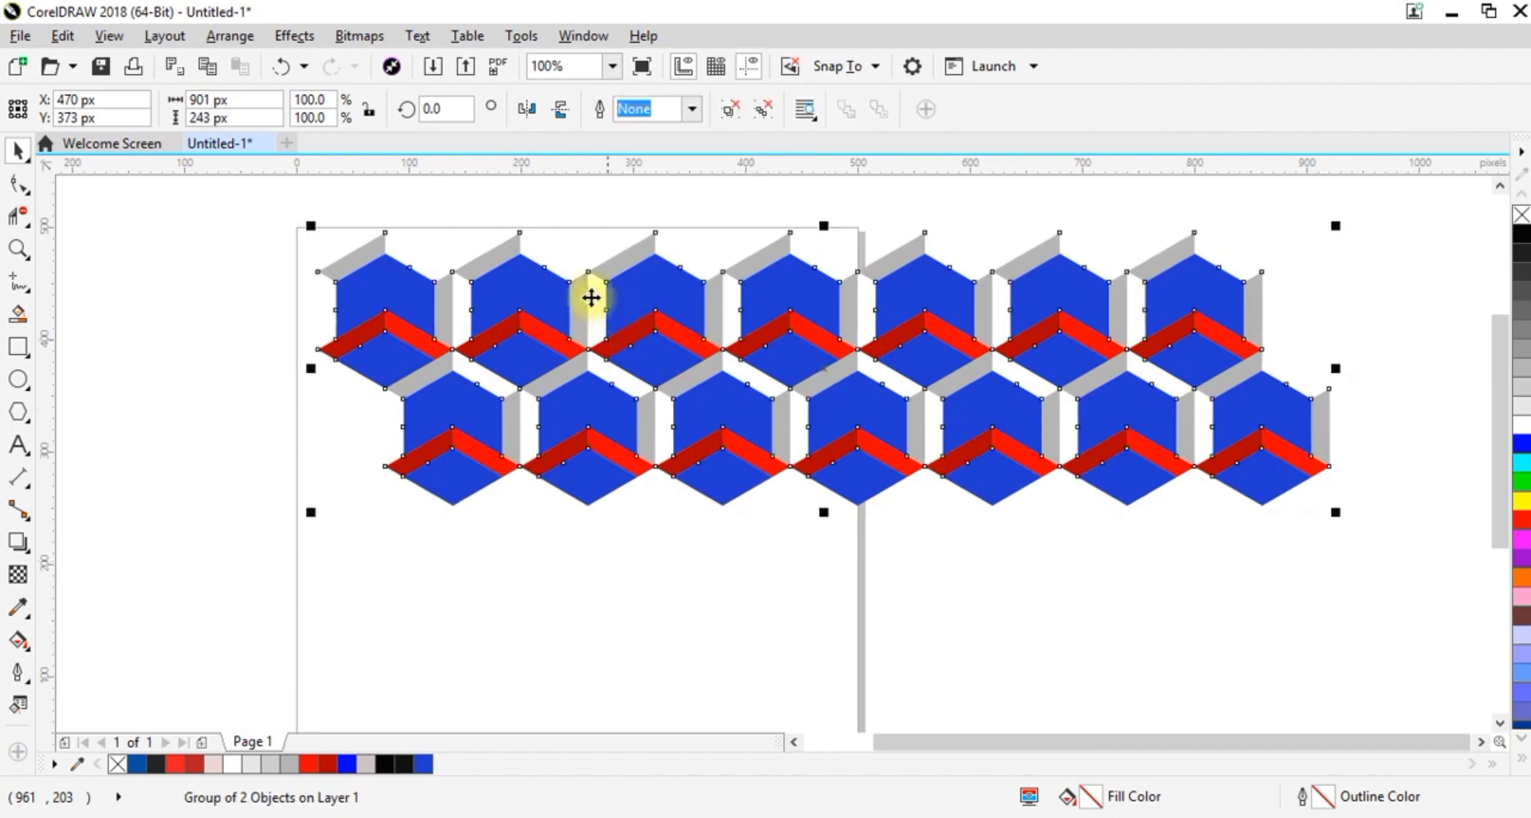
pyautogui.moveTo(522, 233); pyautogui.dragTo(521, 469)
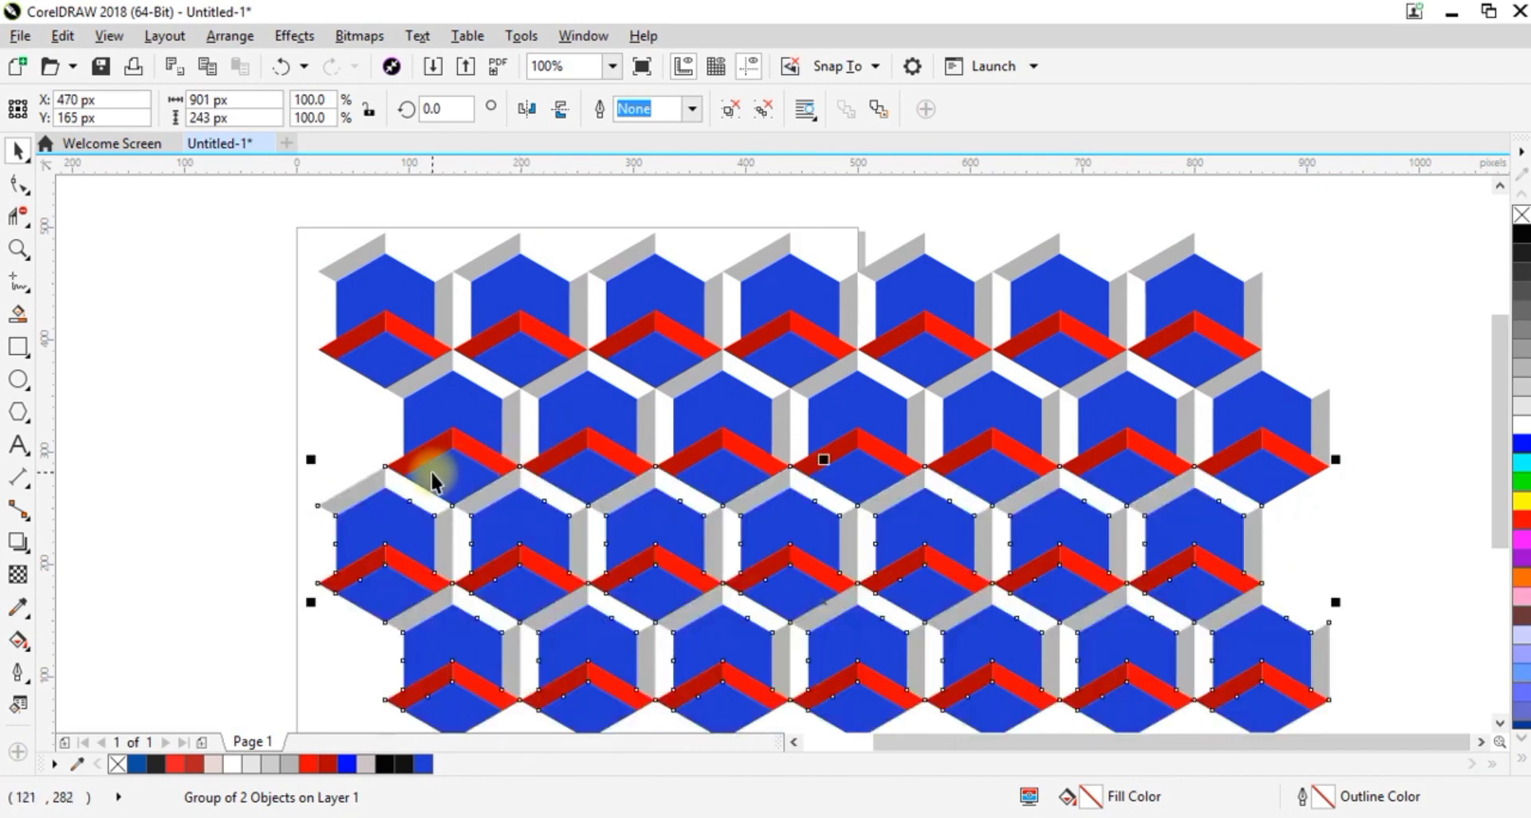
pyautogui.hotkey('ctrl', 'r')
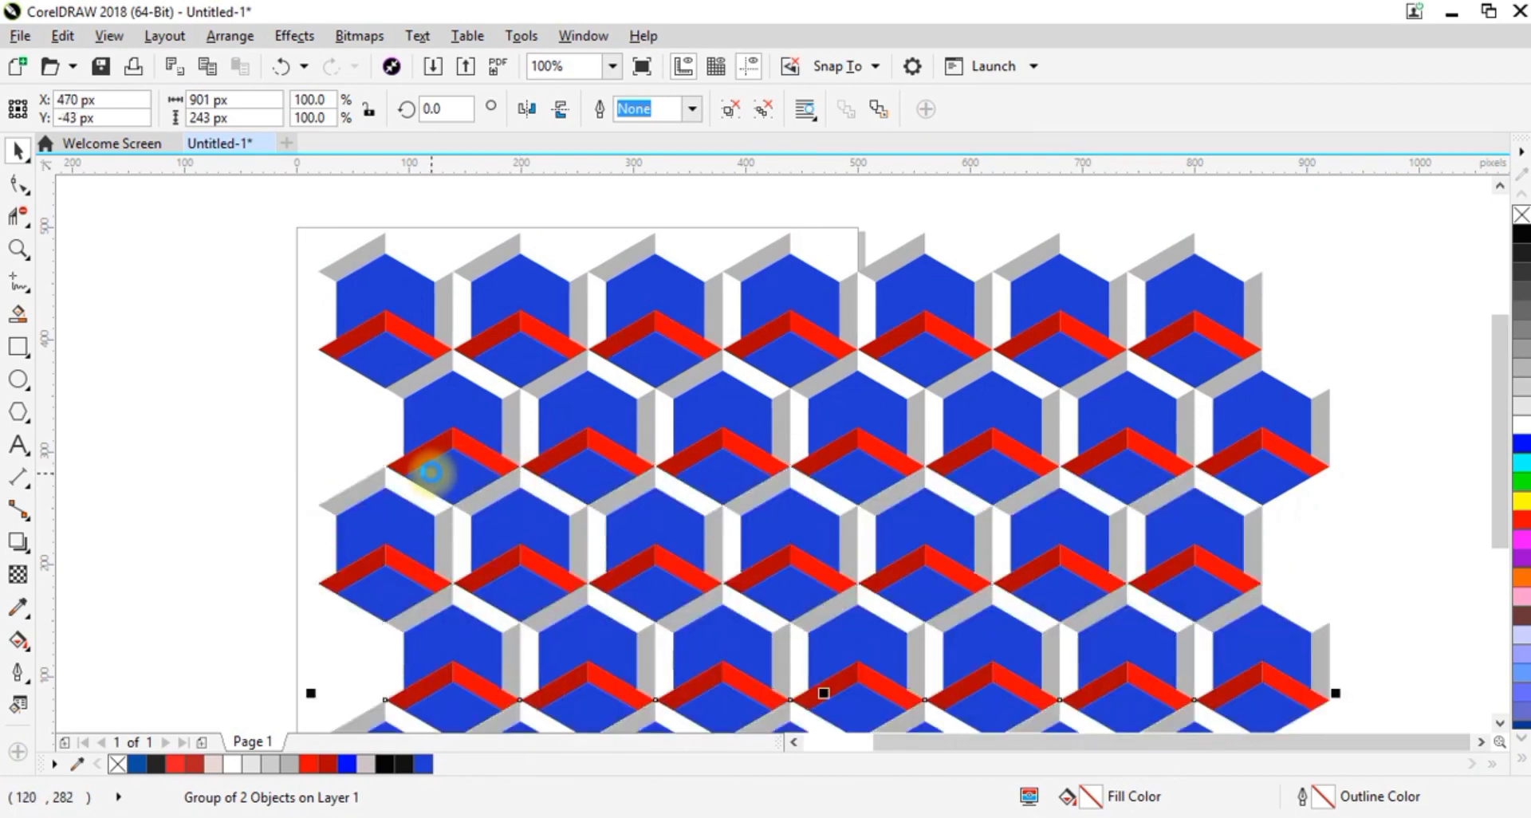
pyautogui.hotkey('ctrl', 'r')
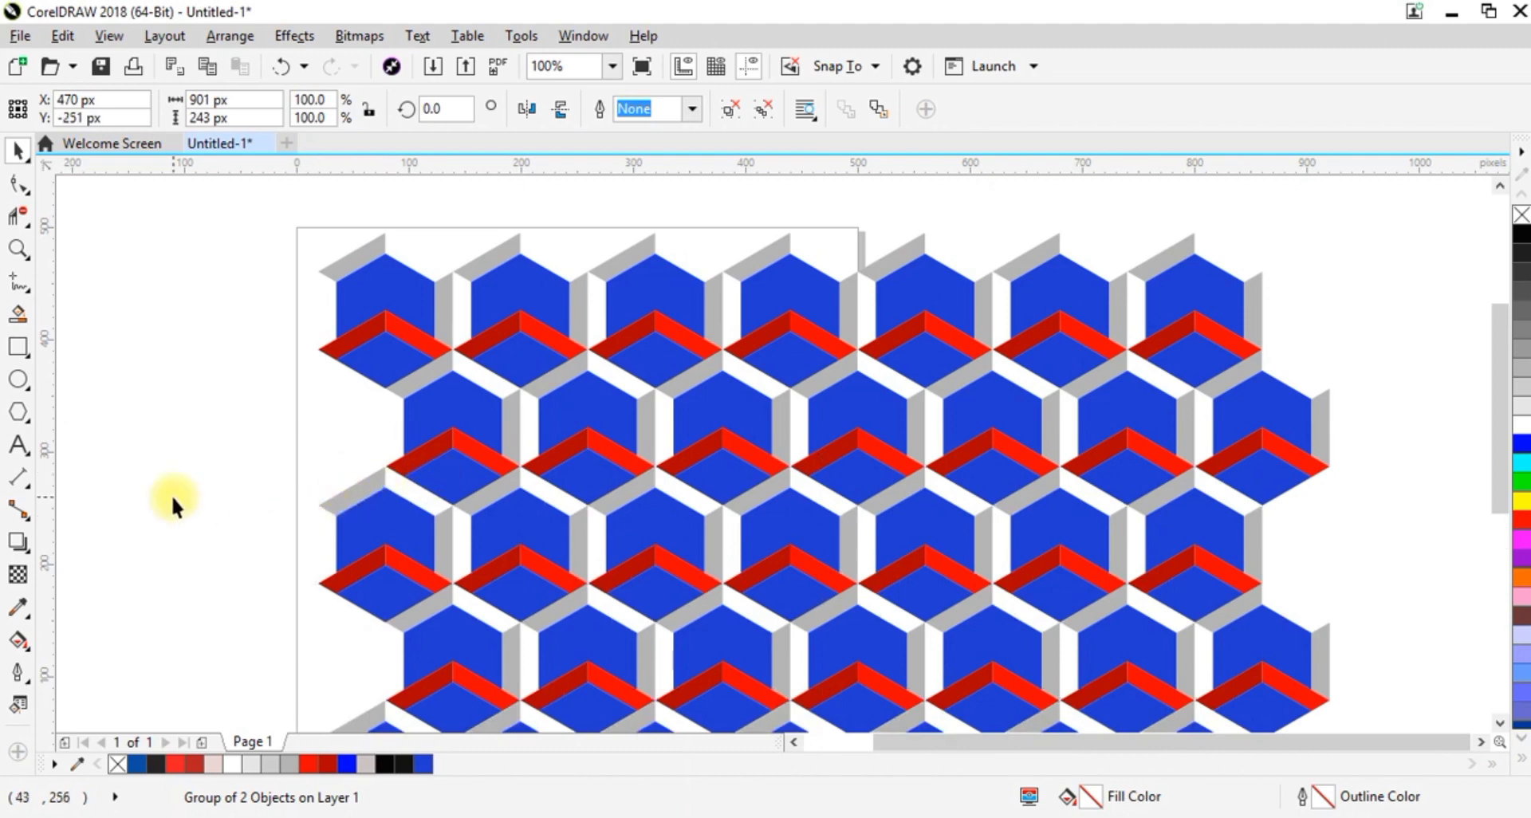
pyautogui.press('Escape')
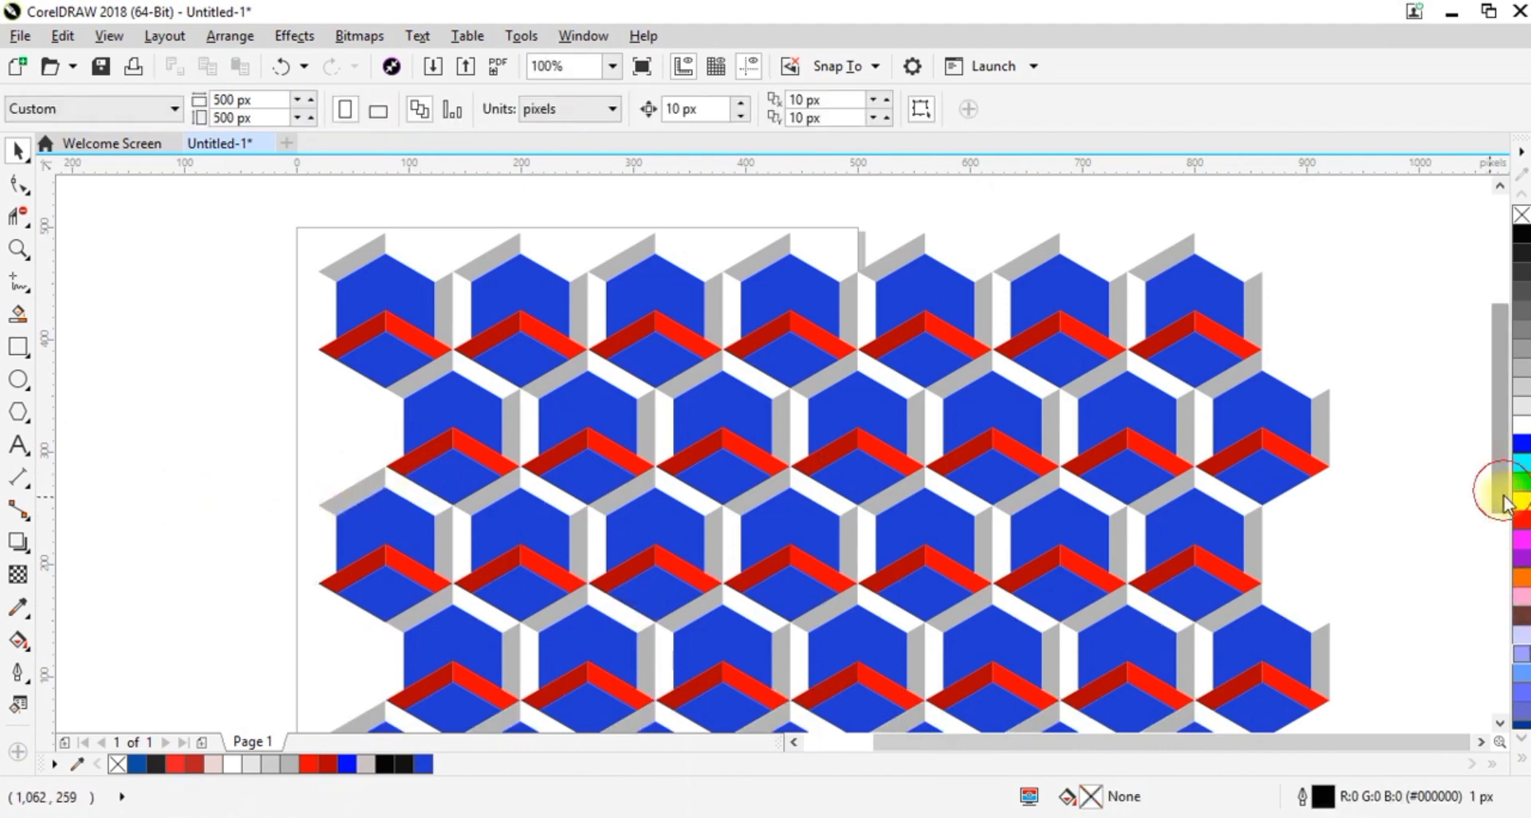
# - Group all four row pairs of the hexagon pattern into a single group
pyautogui.moveTo(1504, 503); pyautogui.dragTo(1509, 586)
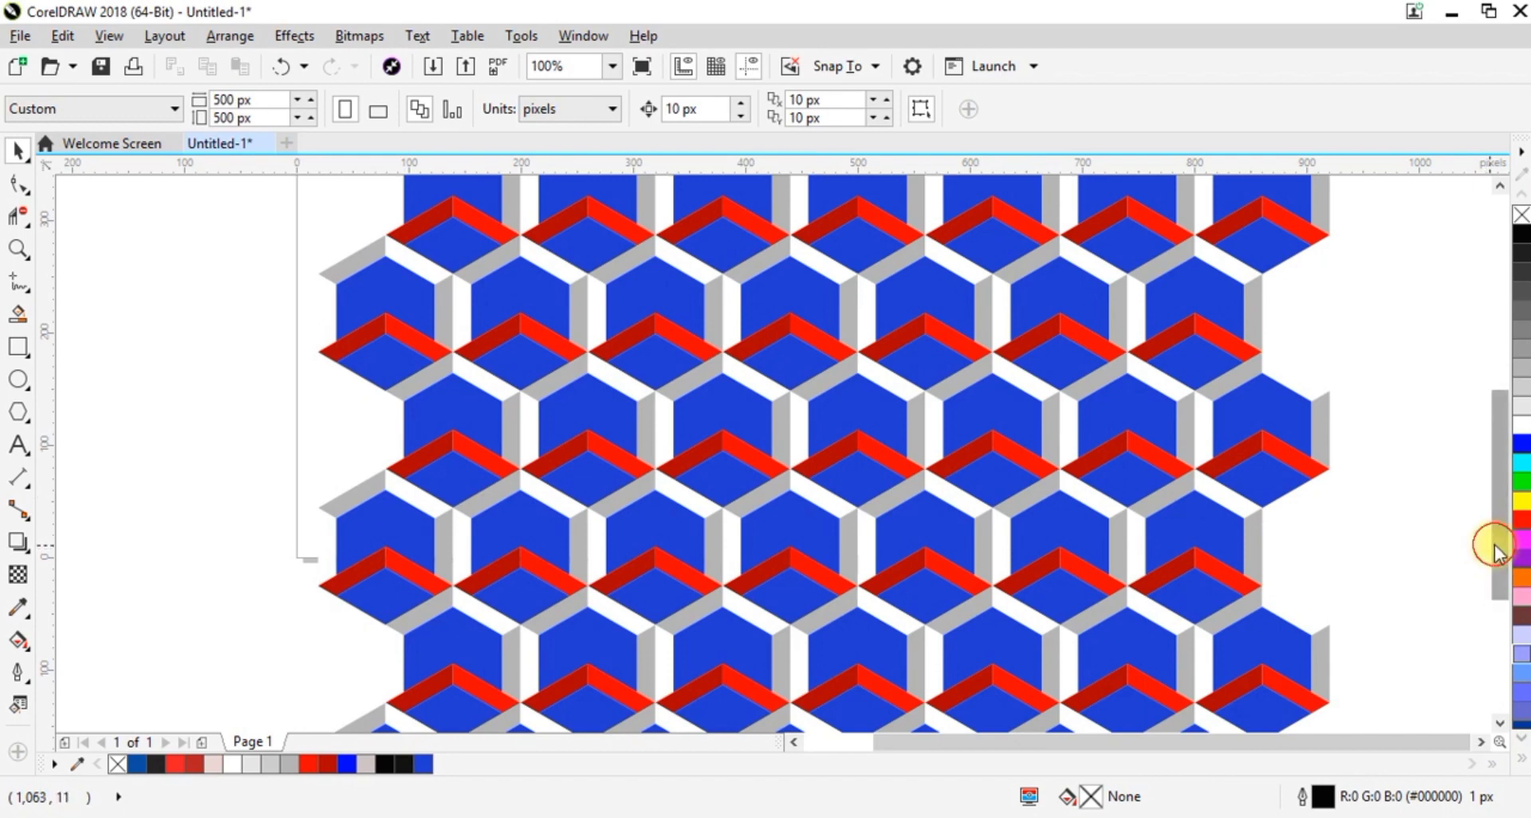
pyautogui.moveTo(1494, 540); pyautogui.dragTo(1505, 475)
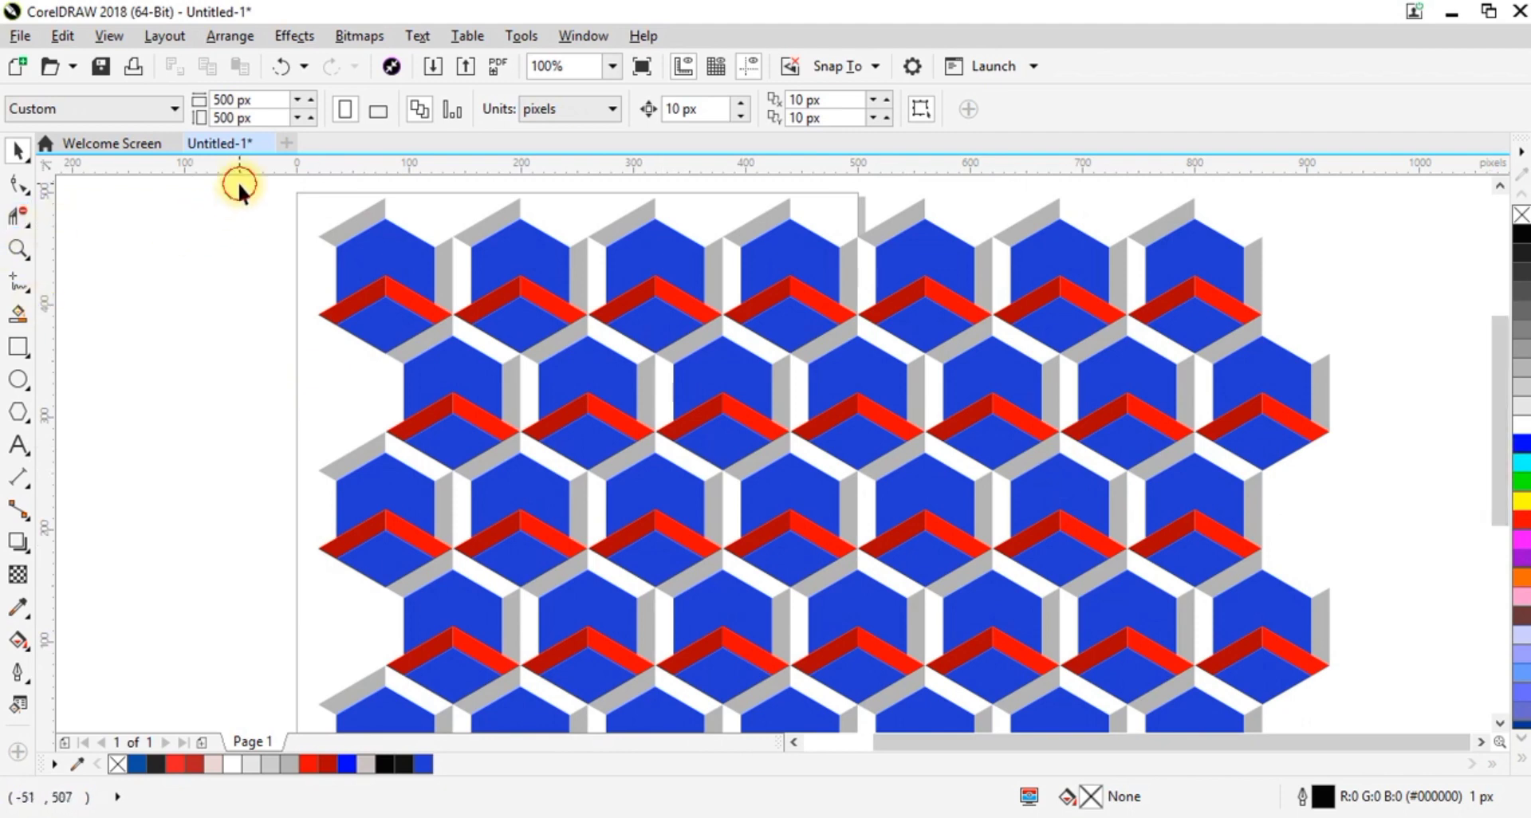
pyautogui.moveTo(238, 182); pyautogui.dragTo(1381, 568)
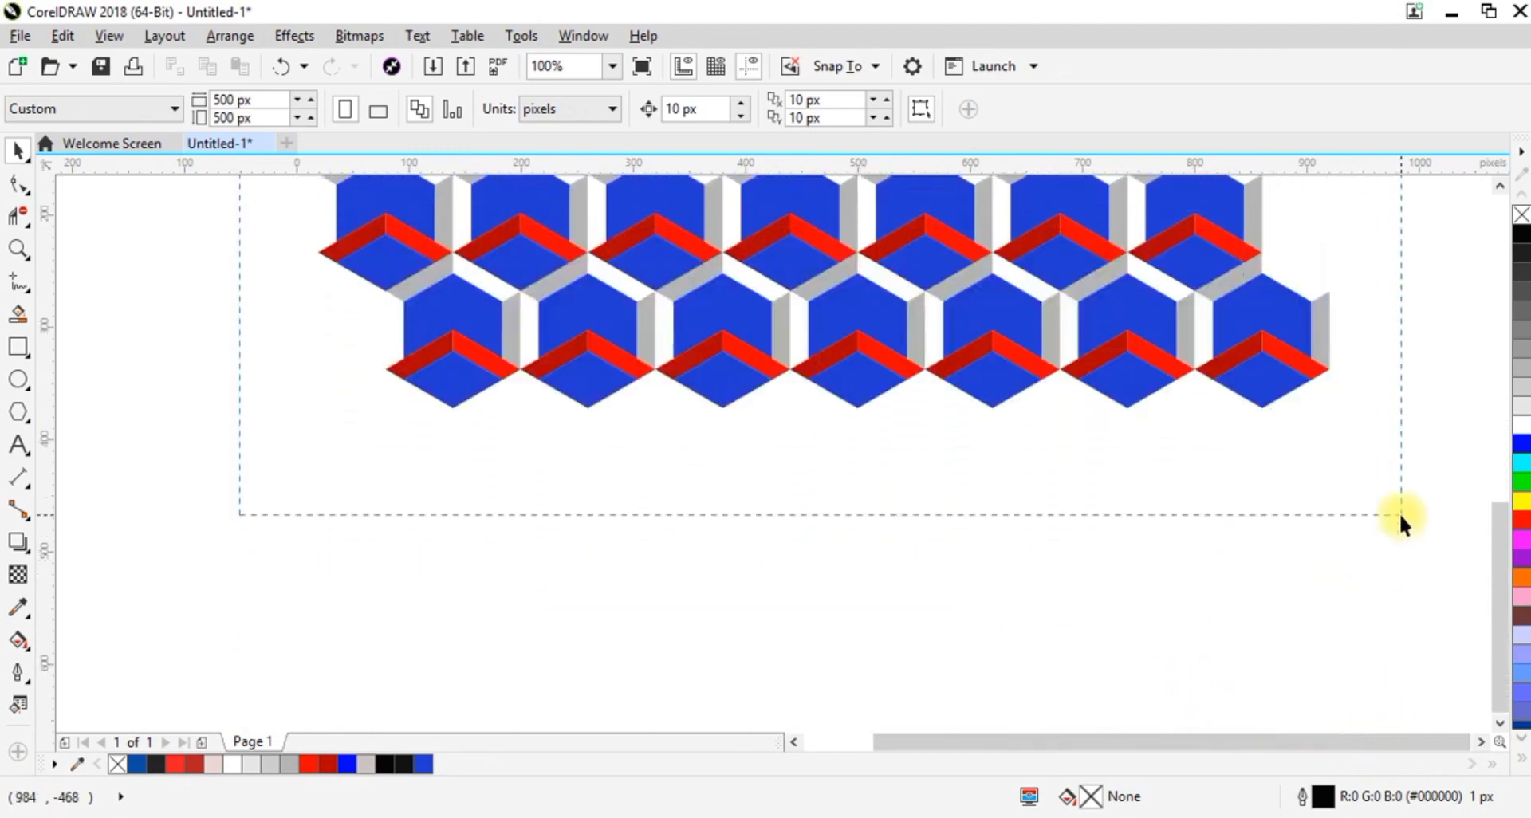
pyautogui.moveTo(1401, 516); pyautogui.dragTo(1401, 515)
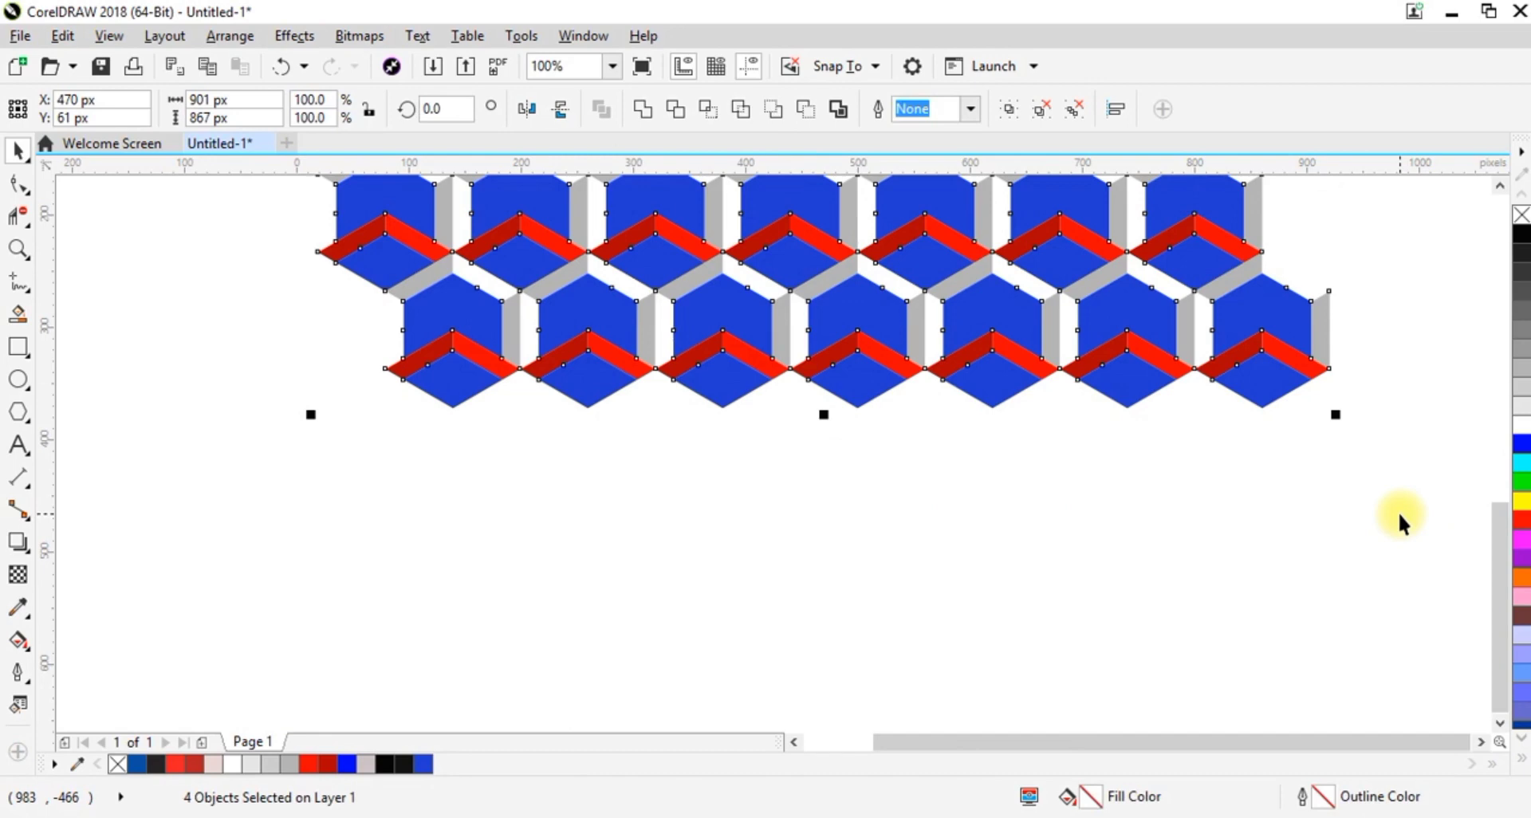
pyautogui.hotkey('ctrl', 'g')
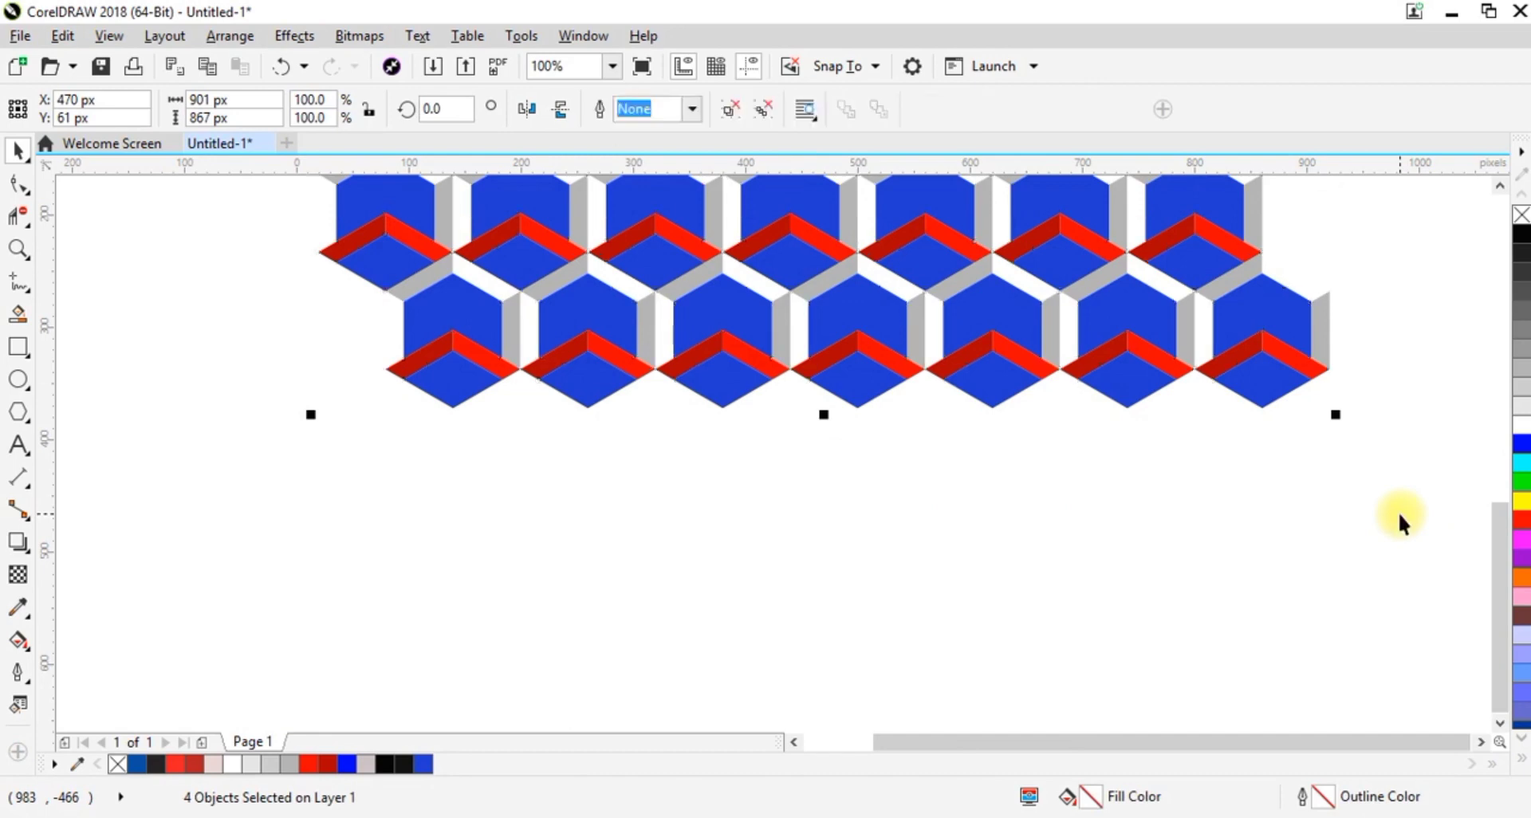
pyautogui.click(1399, 511)
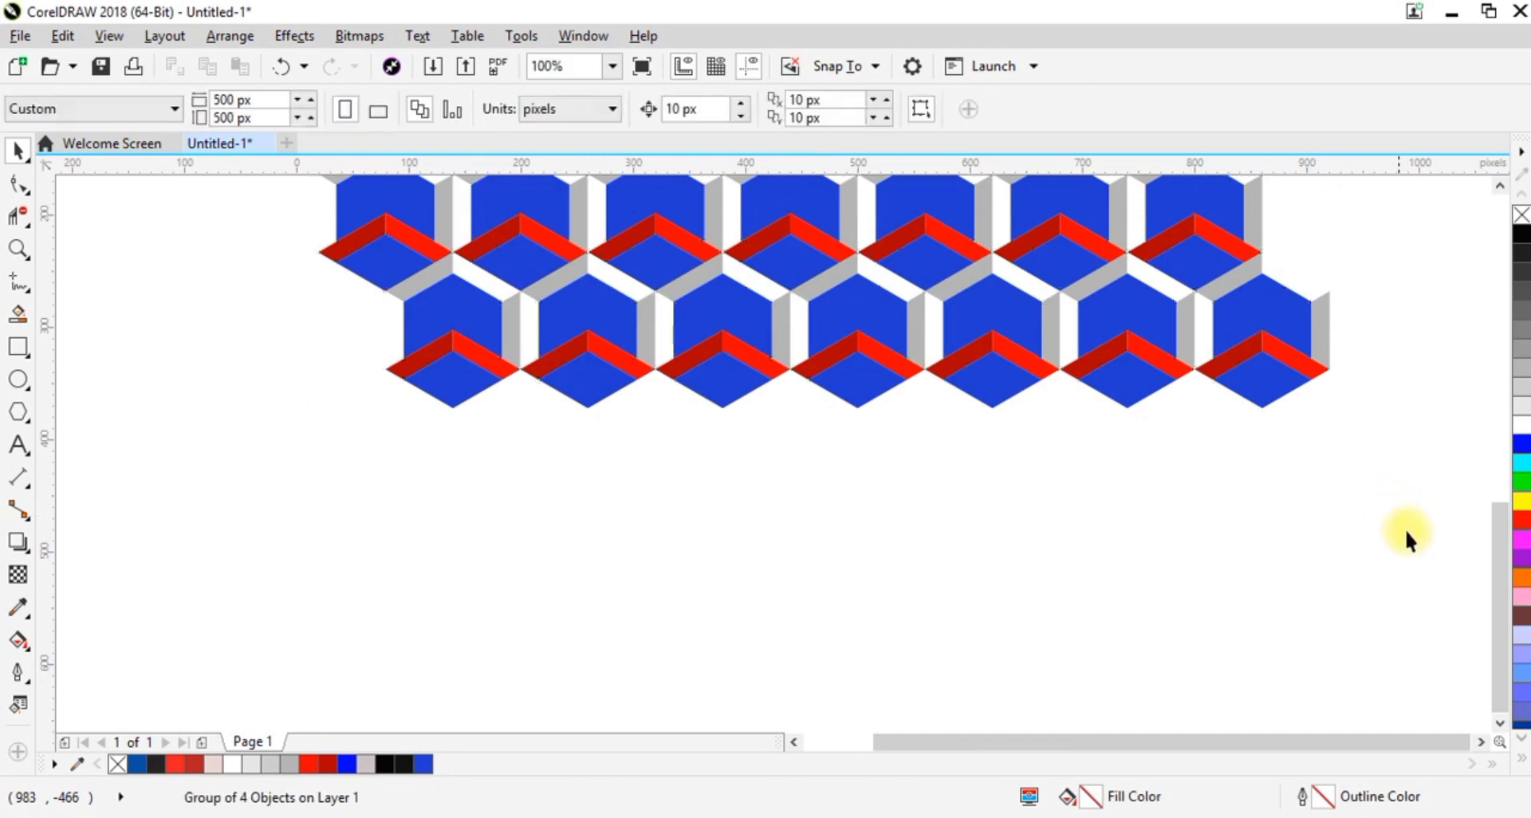
pyautogui.moveTo(1501, 592); pyautogui.dragTo(1504, 502)
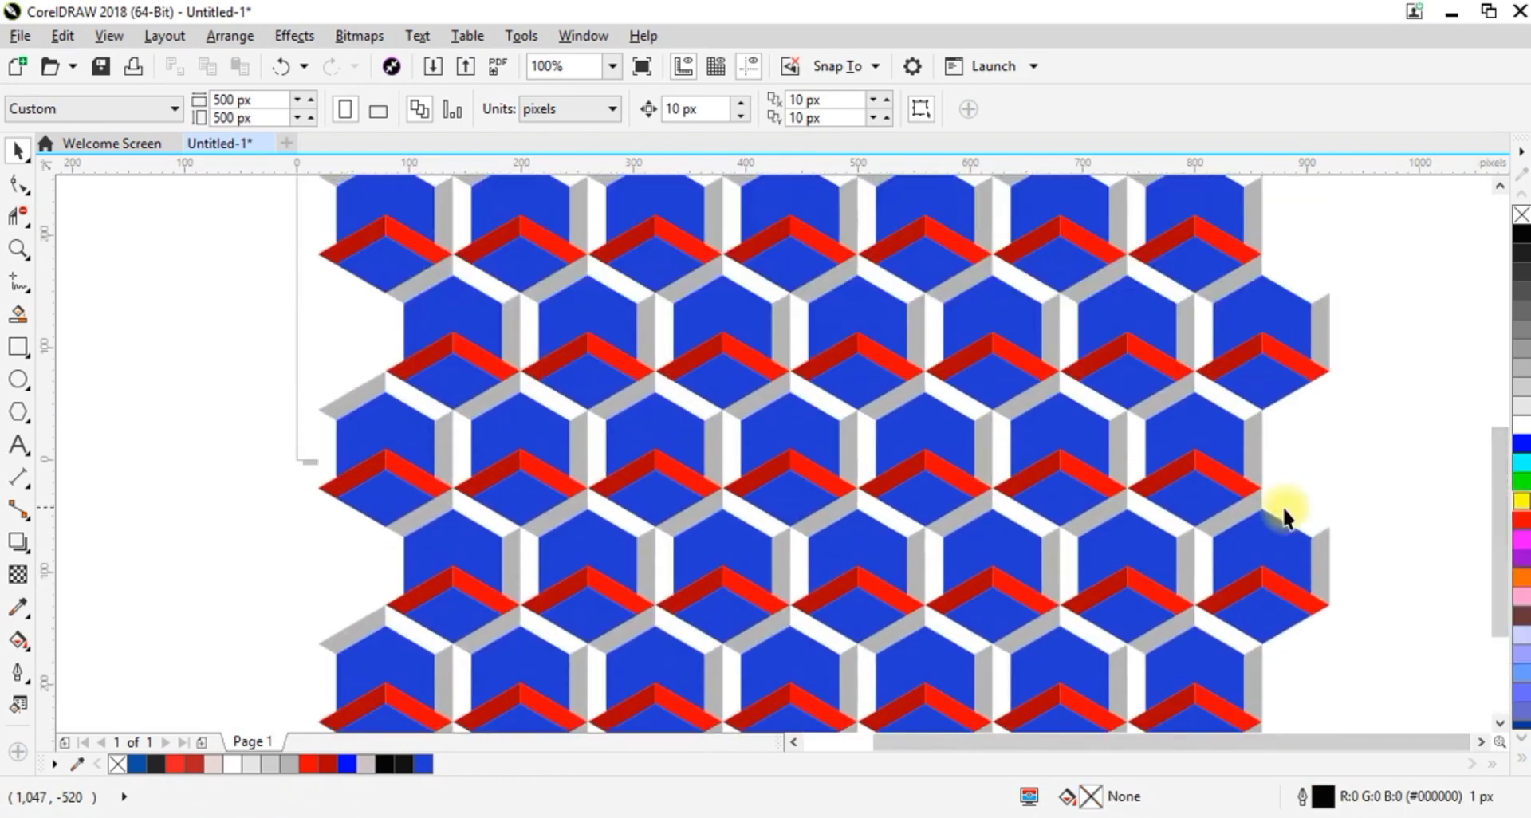
# - Start a crop of the hexagon pattern with a crop area about 721 px wide and 530 px high, inside its jagged side edges
pyautogui.click(30, 226)
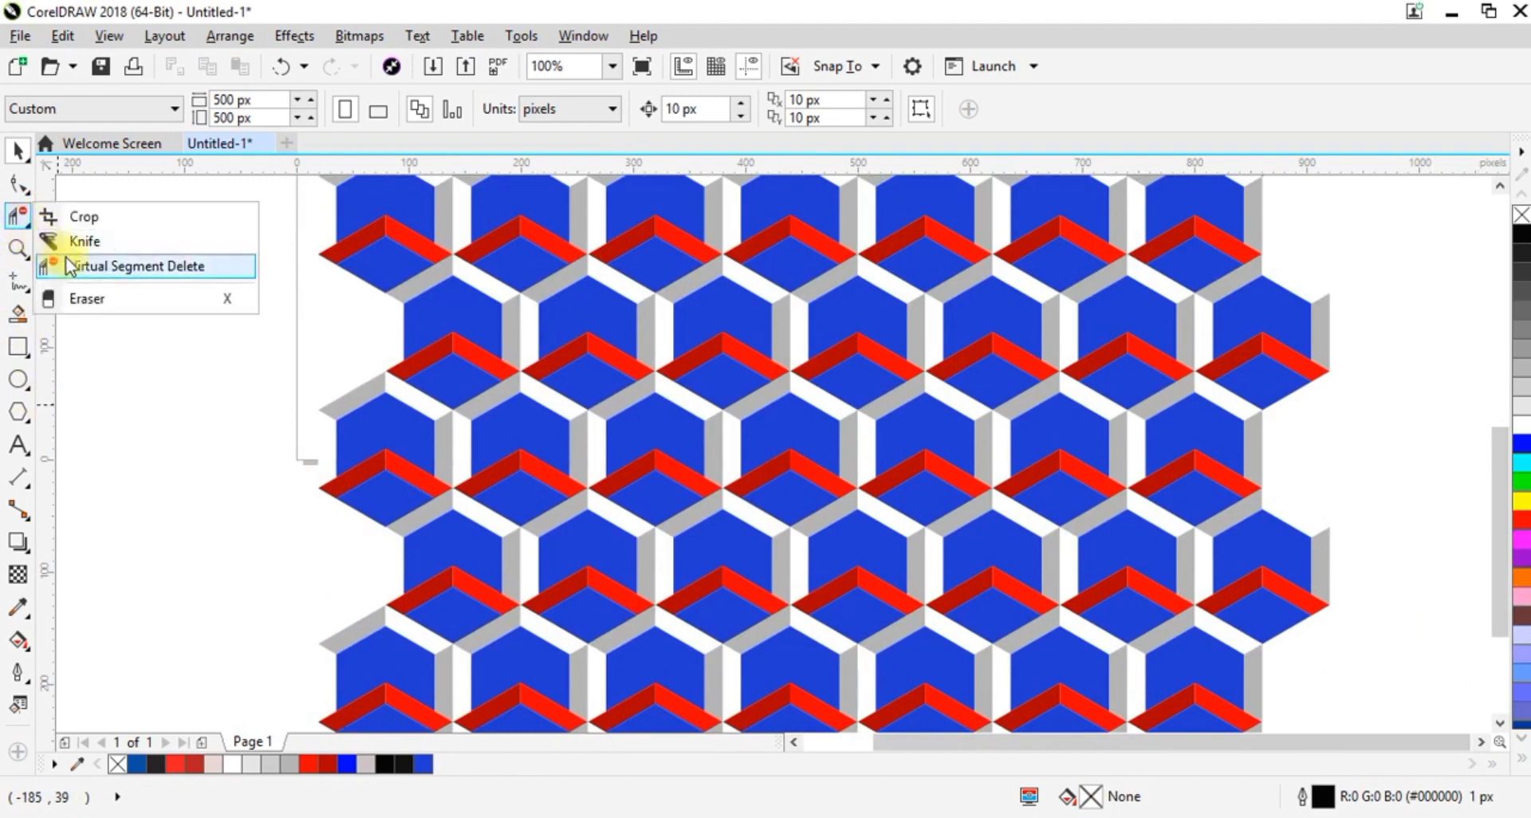
pyautogui.click(88, 216)
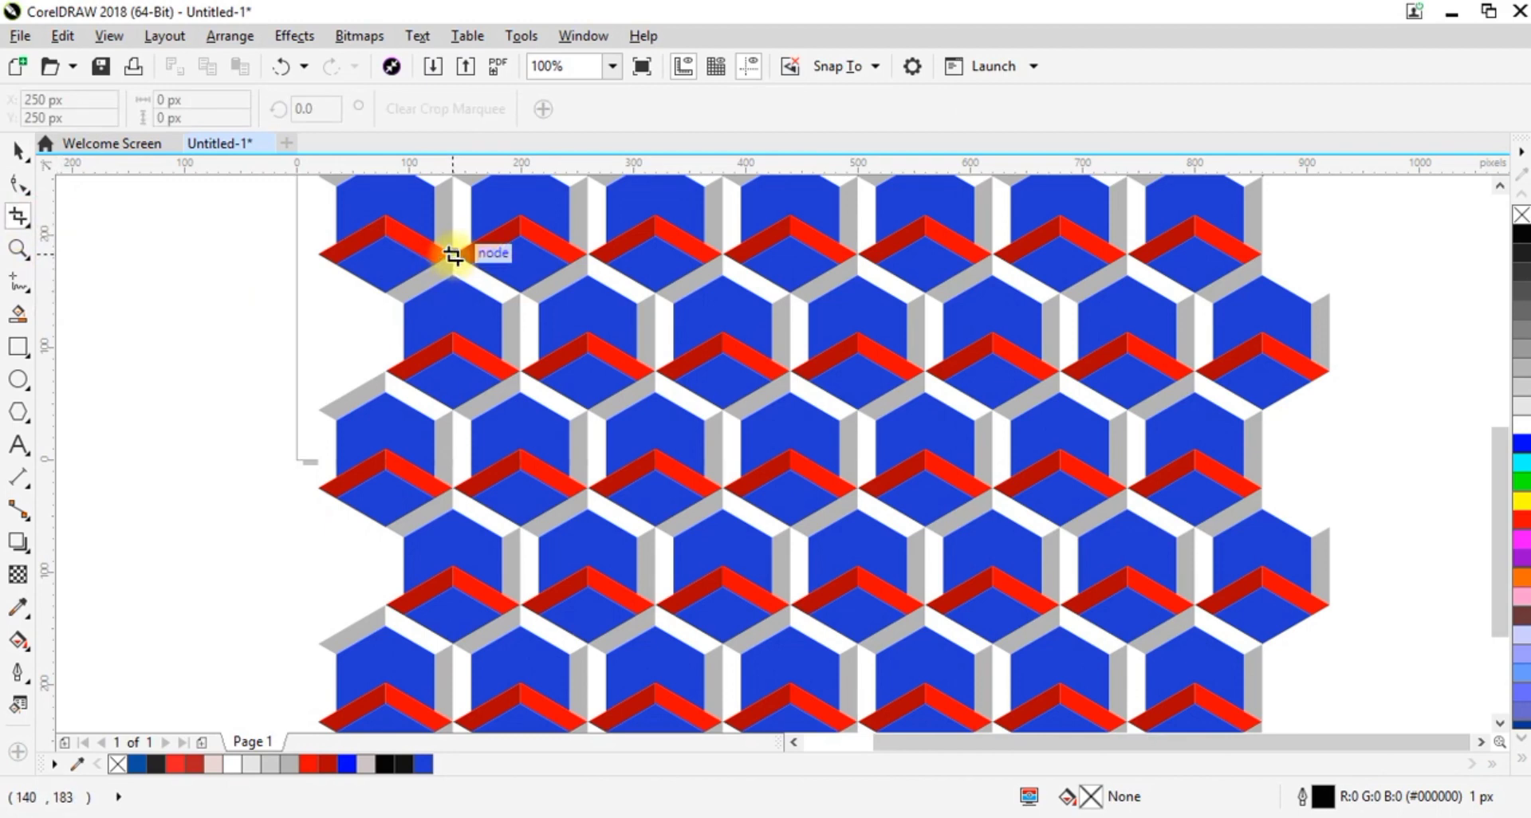
pyautogui.moveTo(452, 255); pyautogui.dragTo(1267, 621)
pyautogui.scroll(-3, 1237, 732)
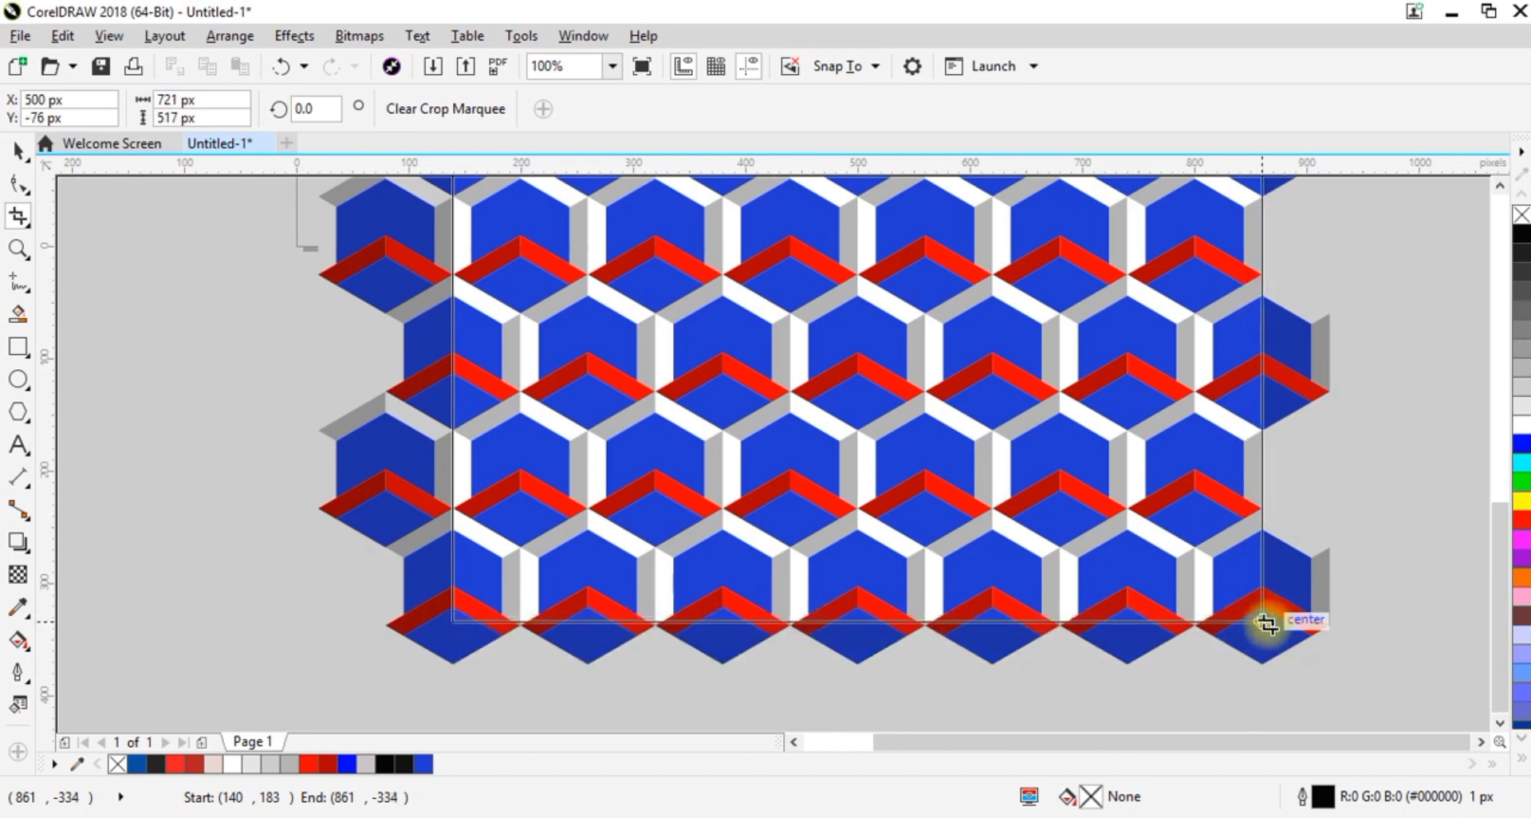
pyautogui.moveTo(1266, 626); pyautogui.dragTo(1263, 636)
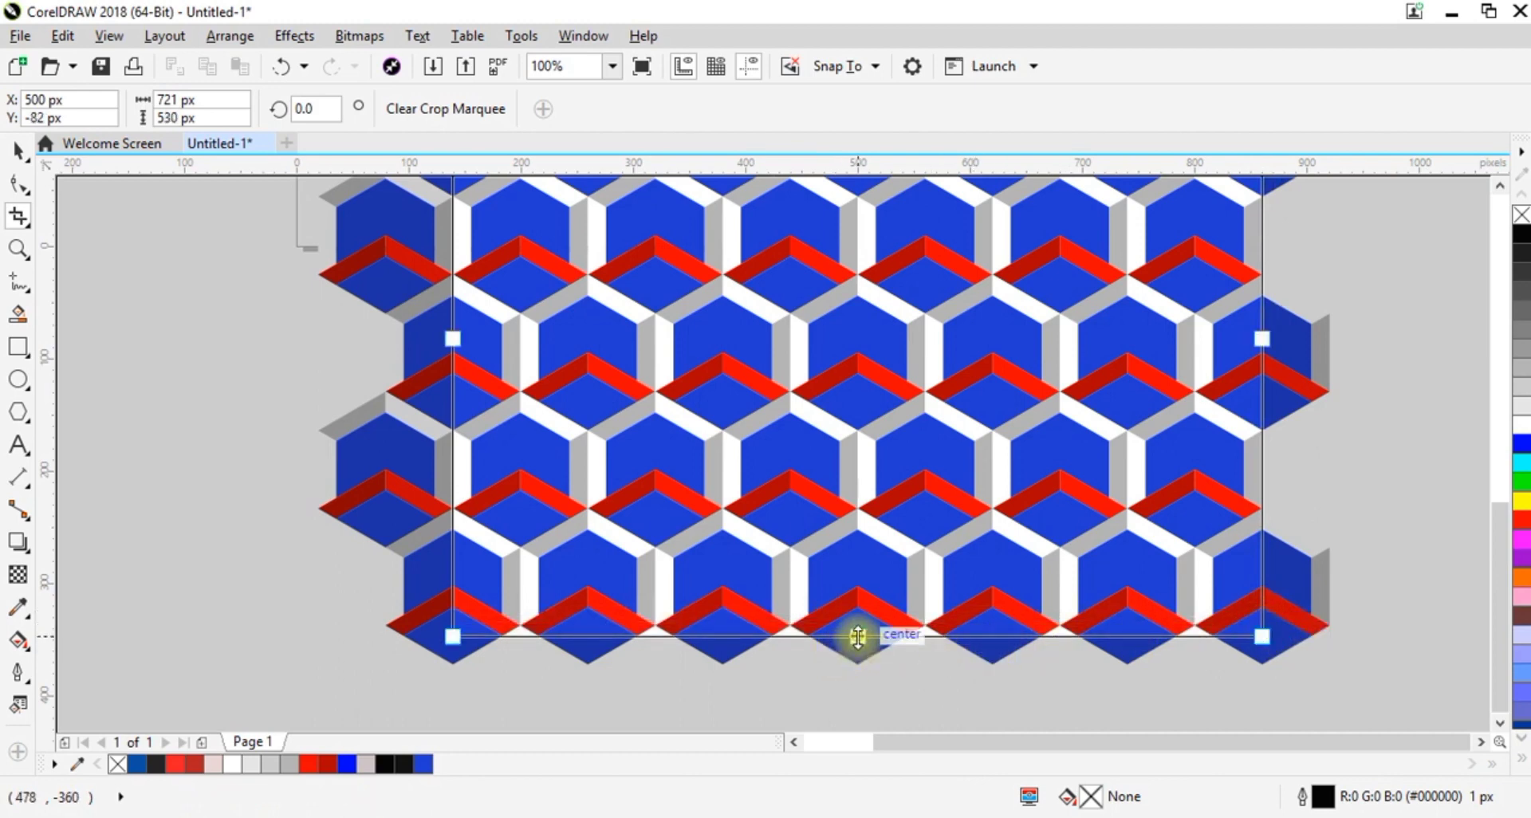
# - Adjust the crop area to about 765 px by 449 px and crop the hexagon pattern to that rectangle
pyautogui.moveTo(858, 636); pyautogui.dragTo(860, 623)
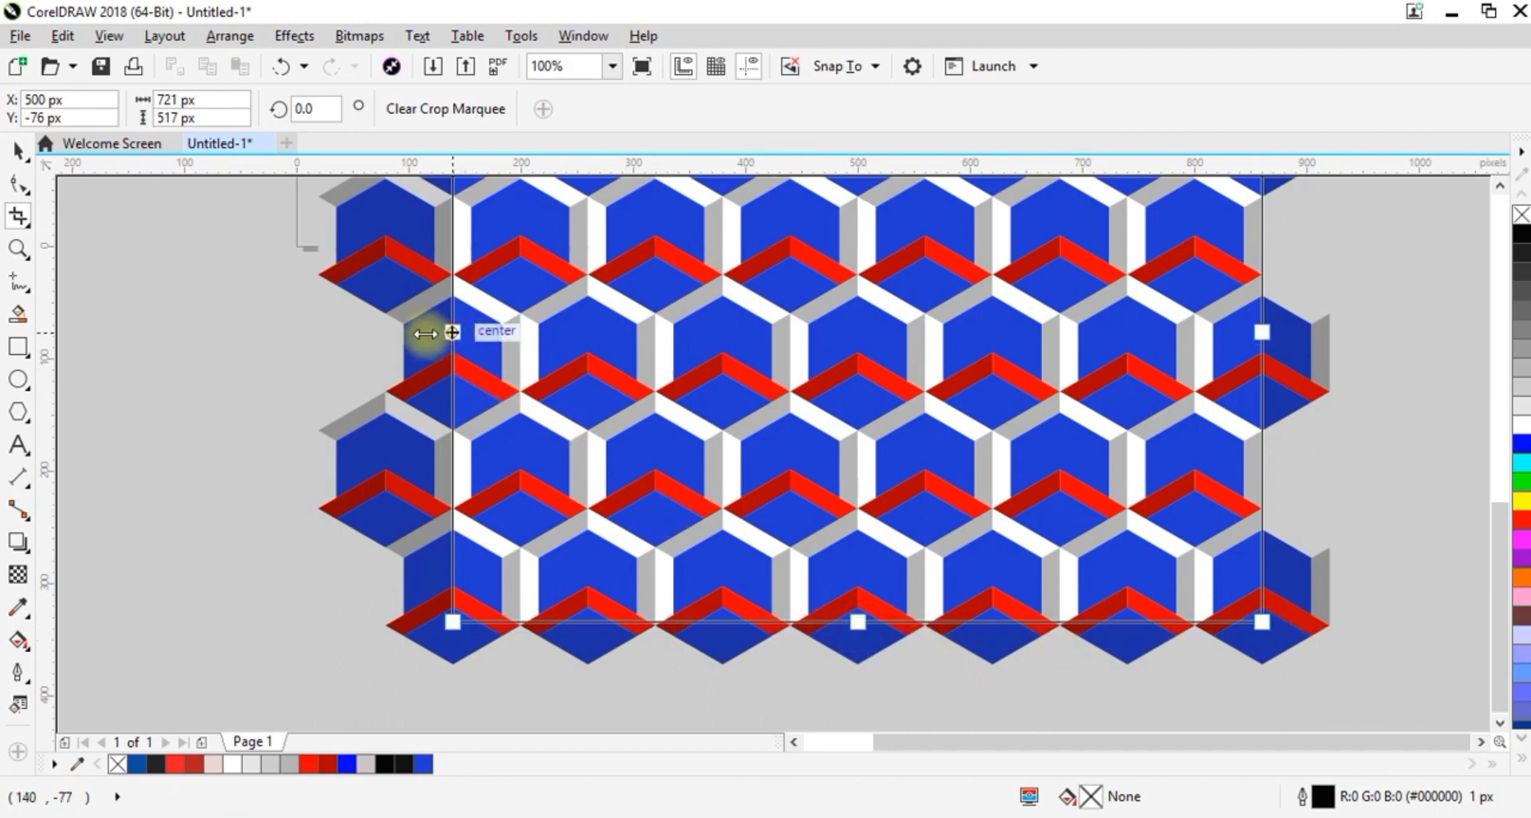
pyautogui.moveTo(426, 333)
pyautogui.mouseDown()
pyautogui.moveTo(407, 334)
pyautogui.moveTo(423, 337)
pyautogui.mouseUp()
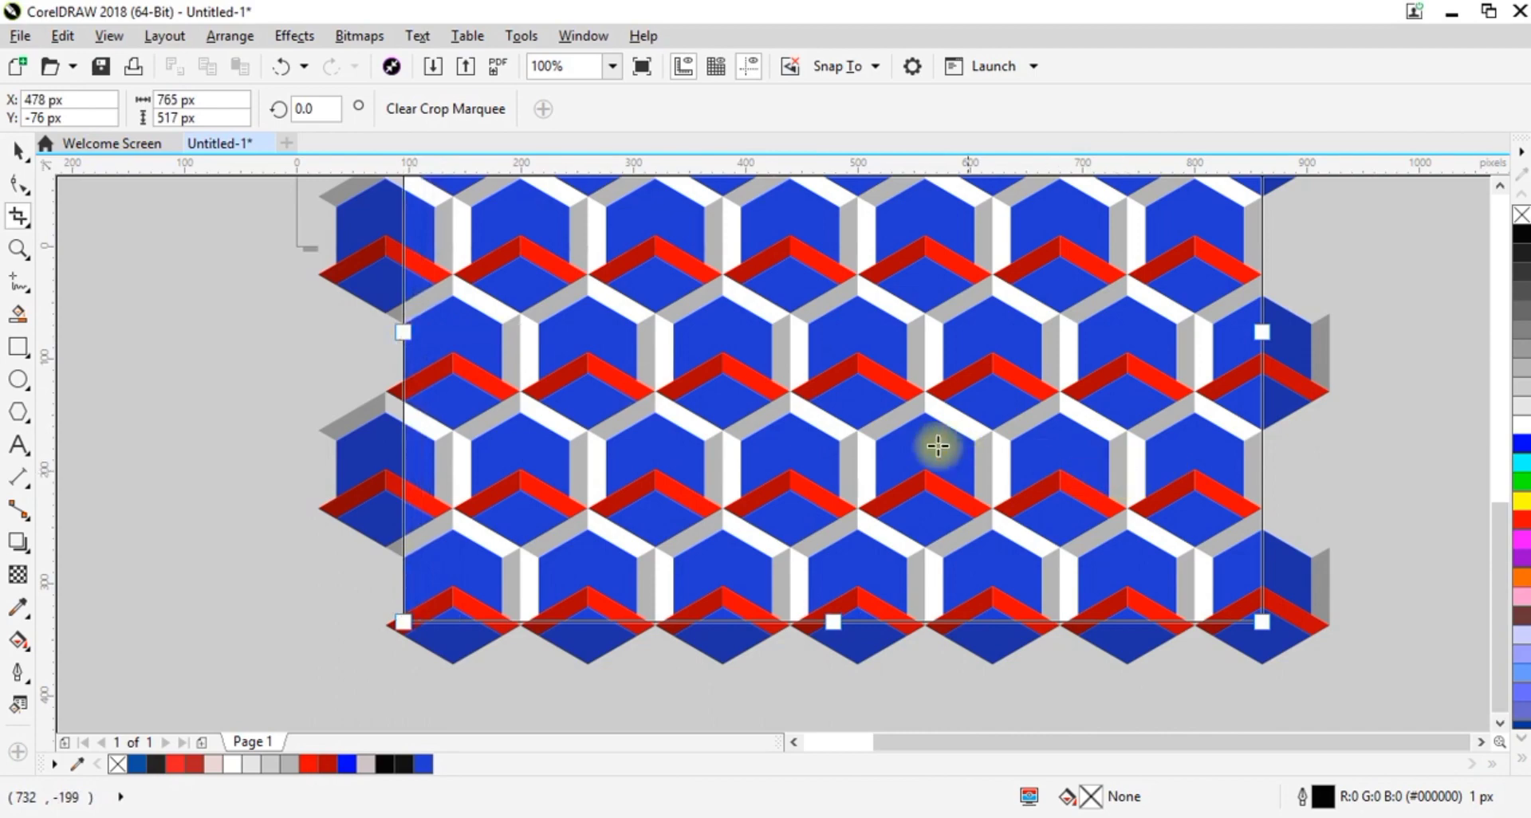
pyautogui.scroll(3, 1500, 594)
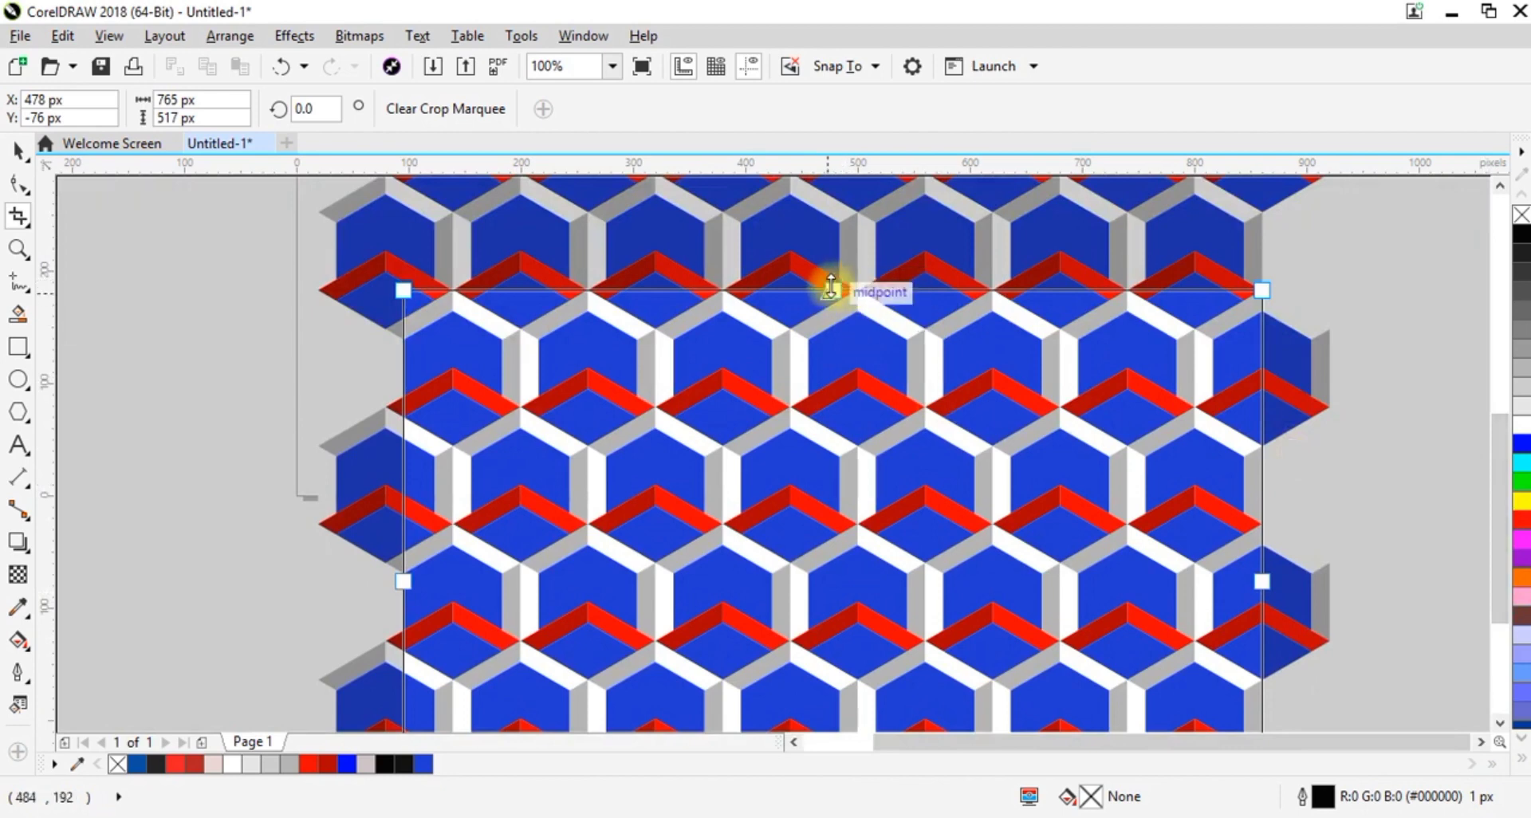
pyautogui.moveTo(830, 287); pyautogui.dragTo(844, 367)
pyautogui.click(930, 592)
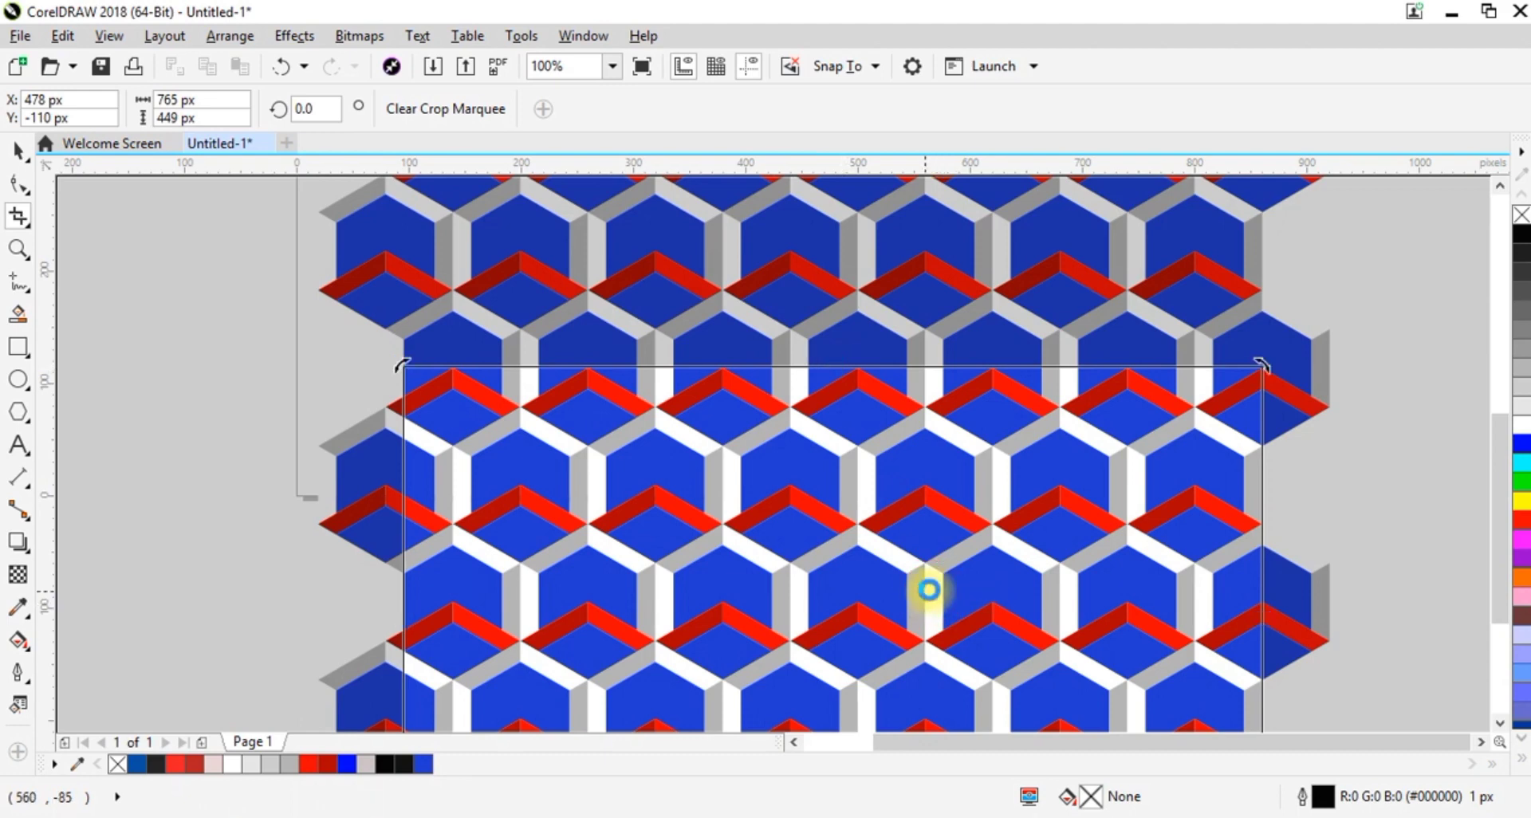
pyautogui.doubleClick(930, 591)
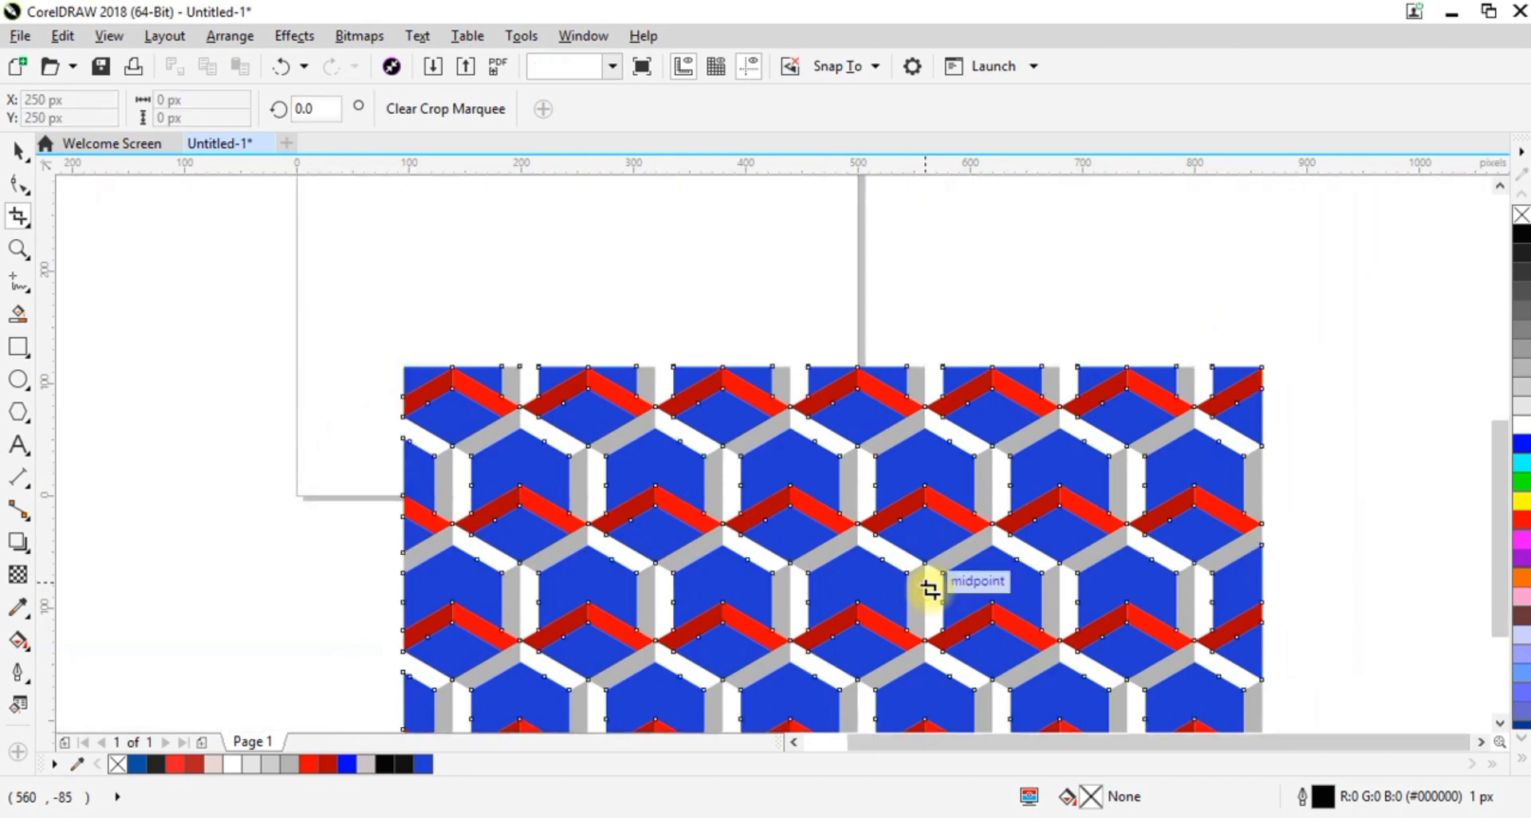
# - Deselect the cropped pattern and examine its interlocking hexagons and trimmed edges, including at 200% magnification
pyautogui.click(18, 150)
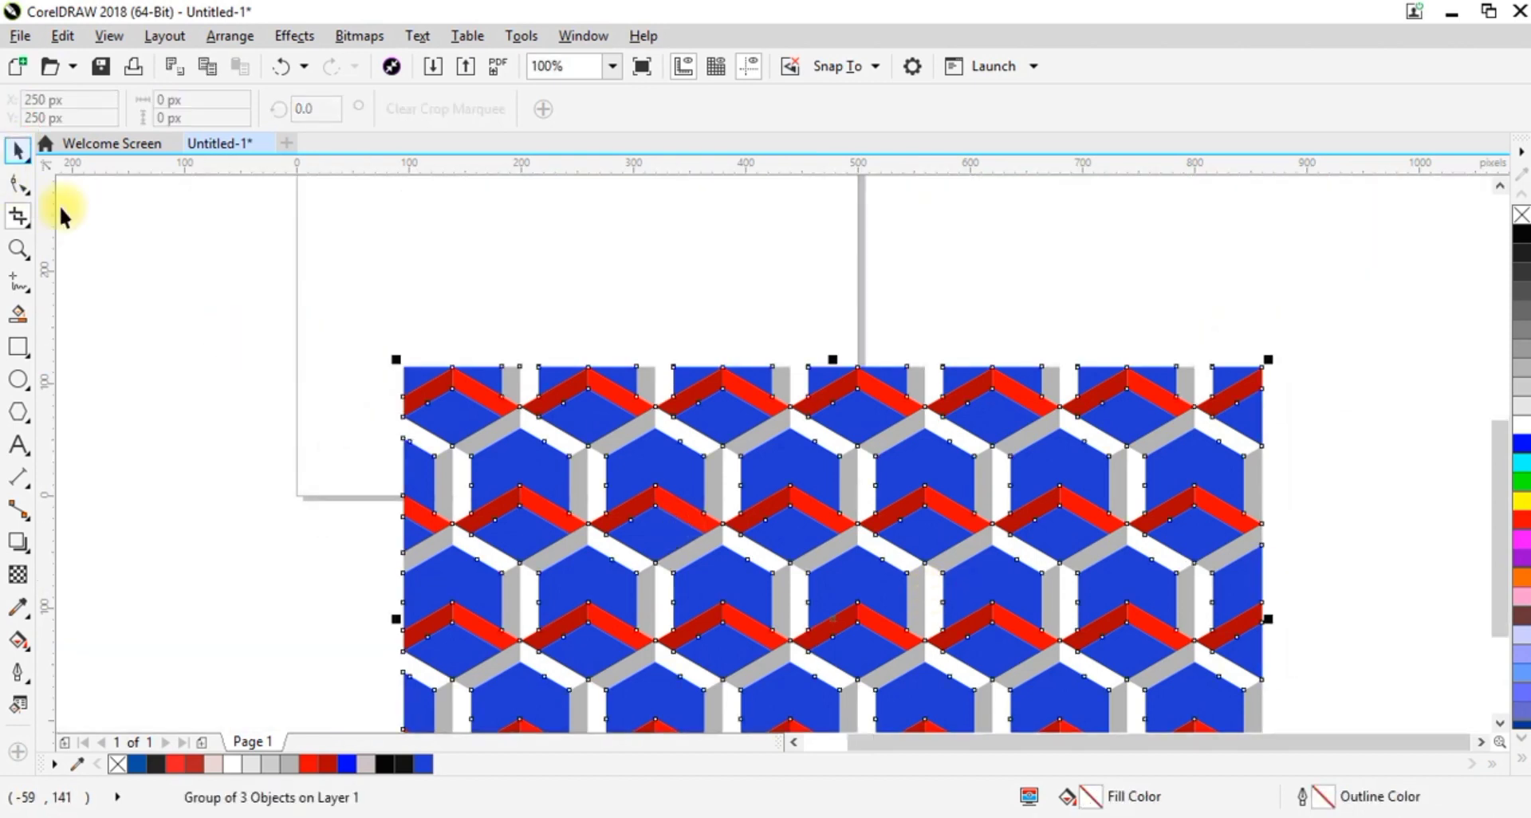
pyautogui.press('Escape')
pyautogui.moveTo(1502, 539); pyautogui.dragTo(1471, 615)
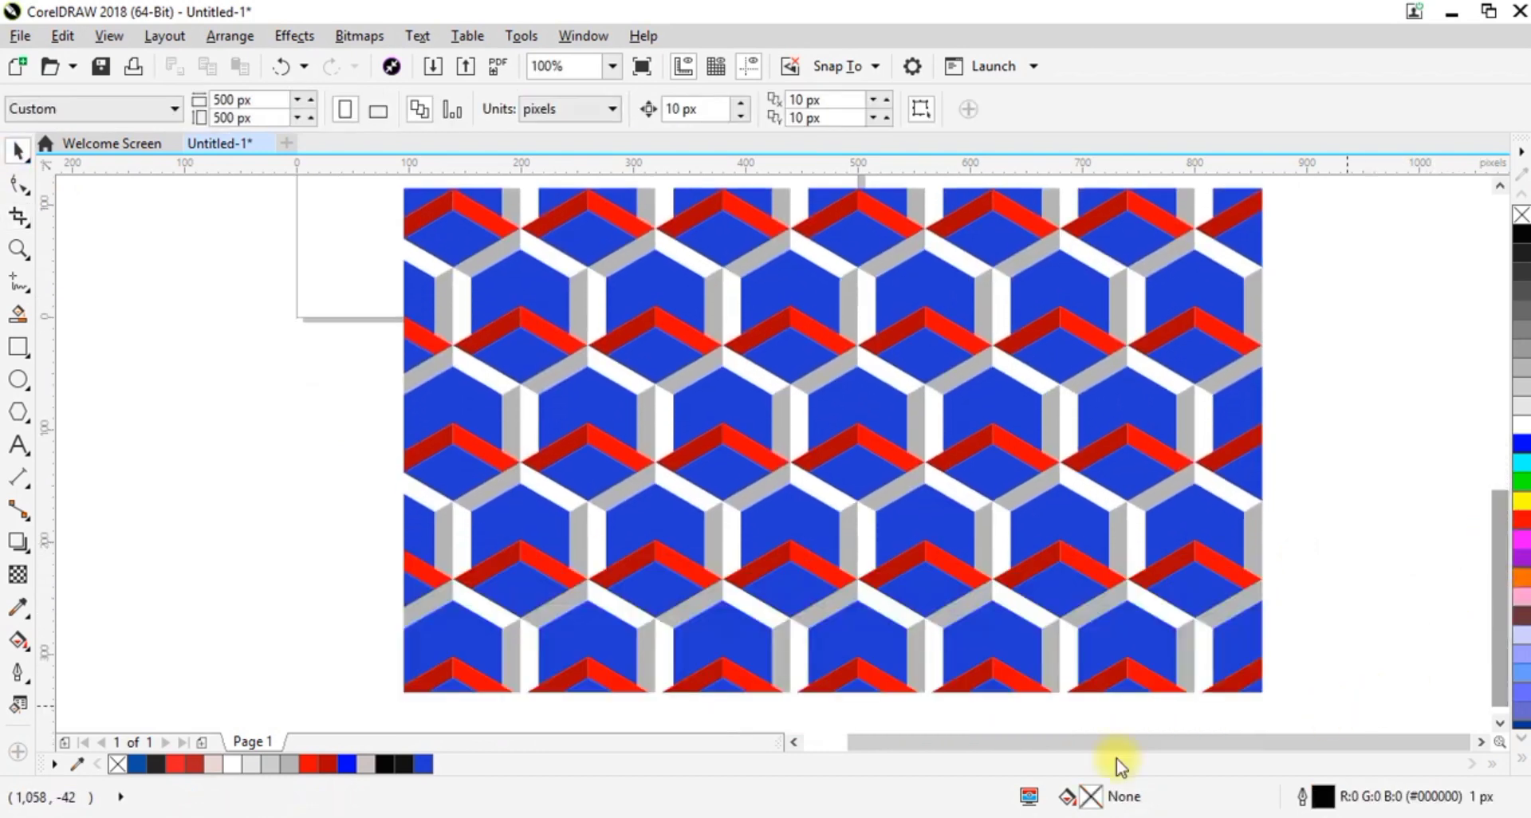
pyautogui.click(18, 249)
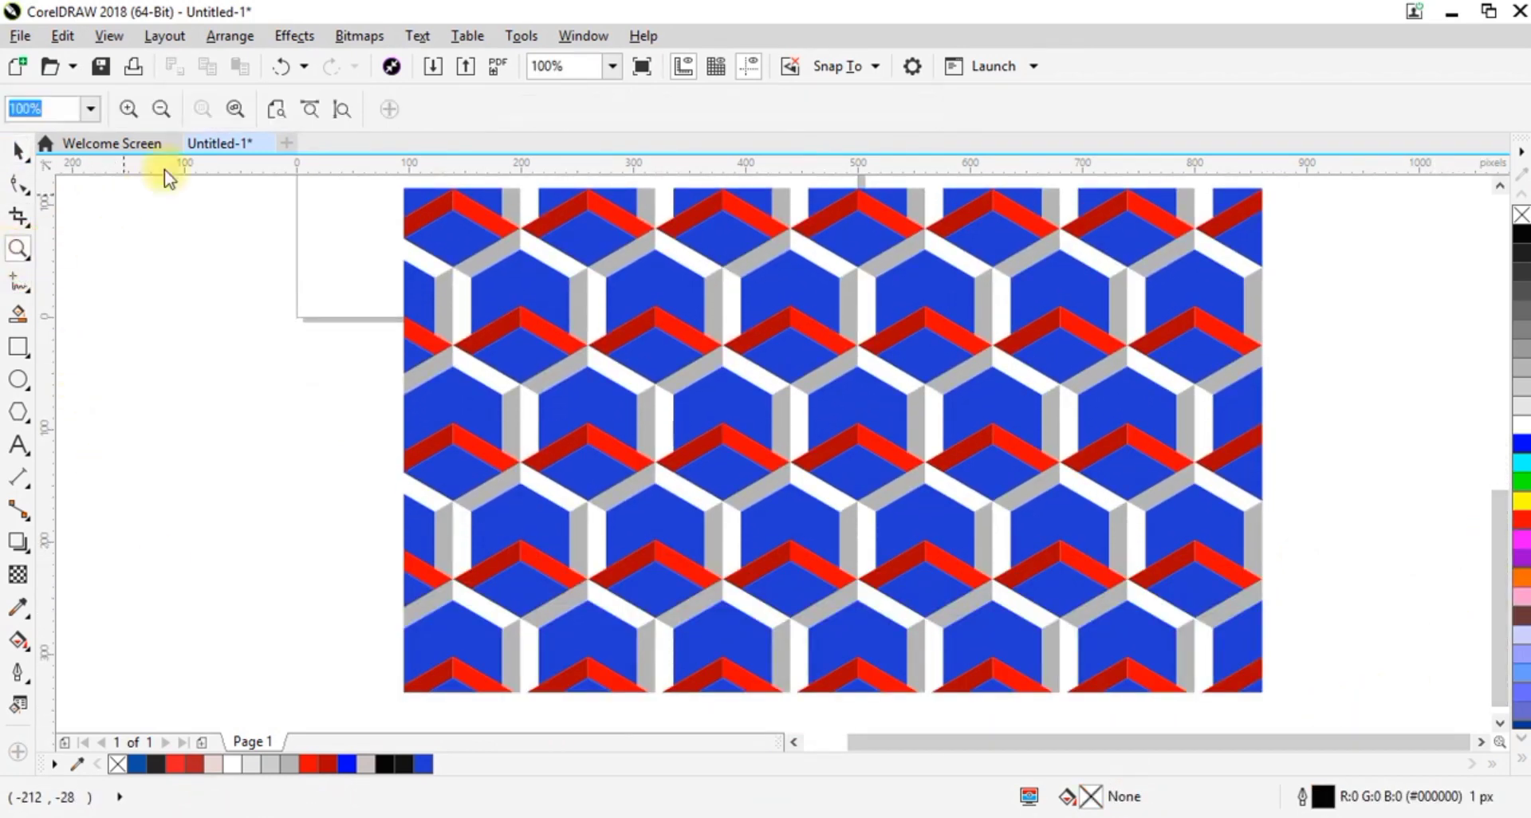
pyautogui.click(127, 109)
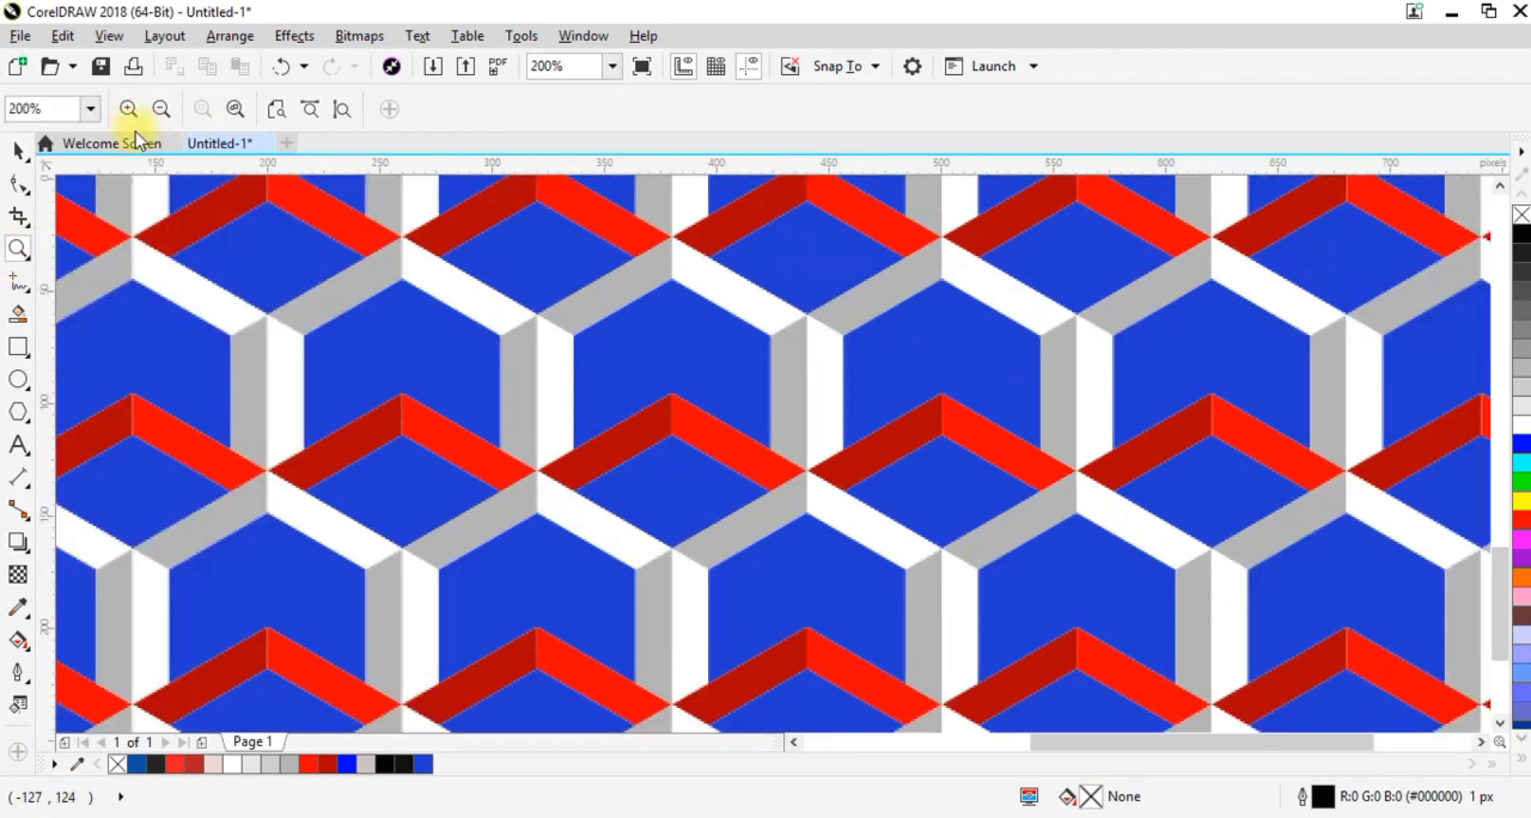
pyautogui.click(18, 151)
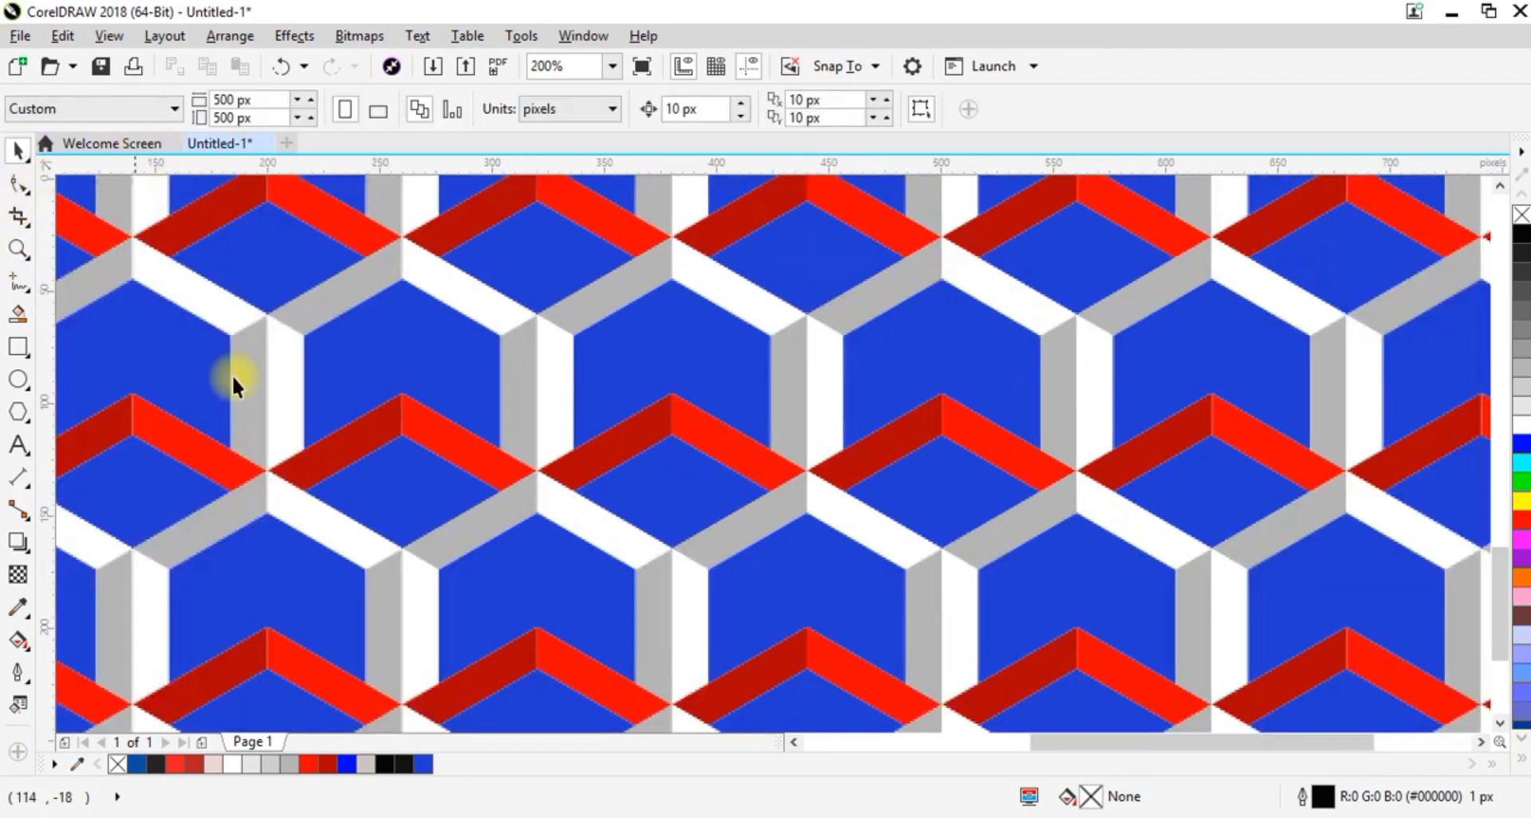
pyautogui.press('F3')
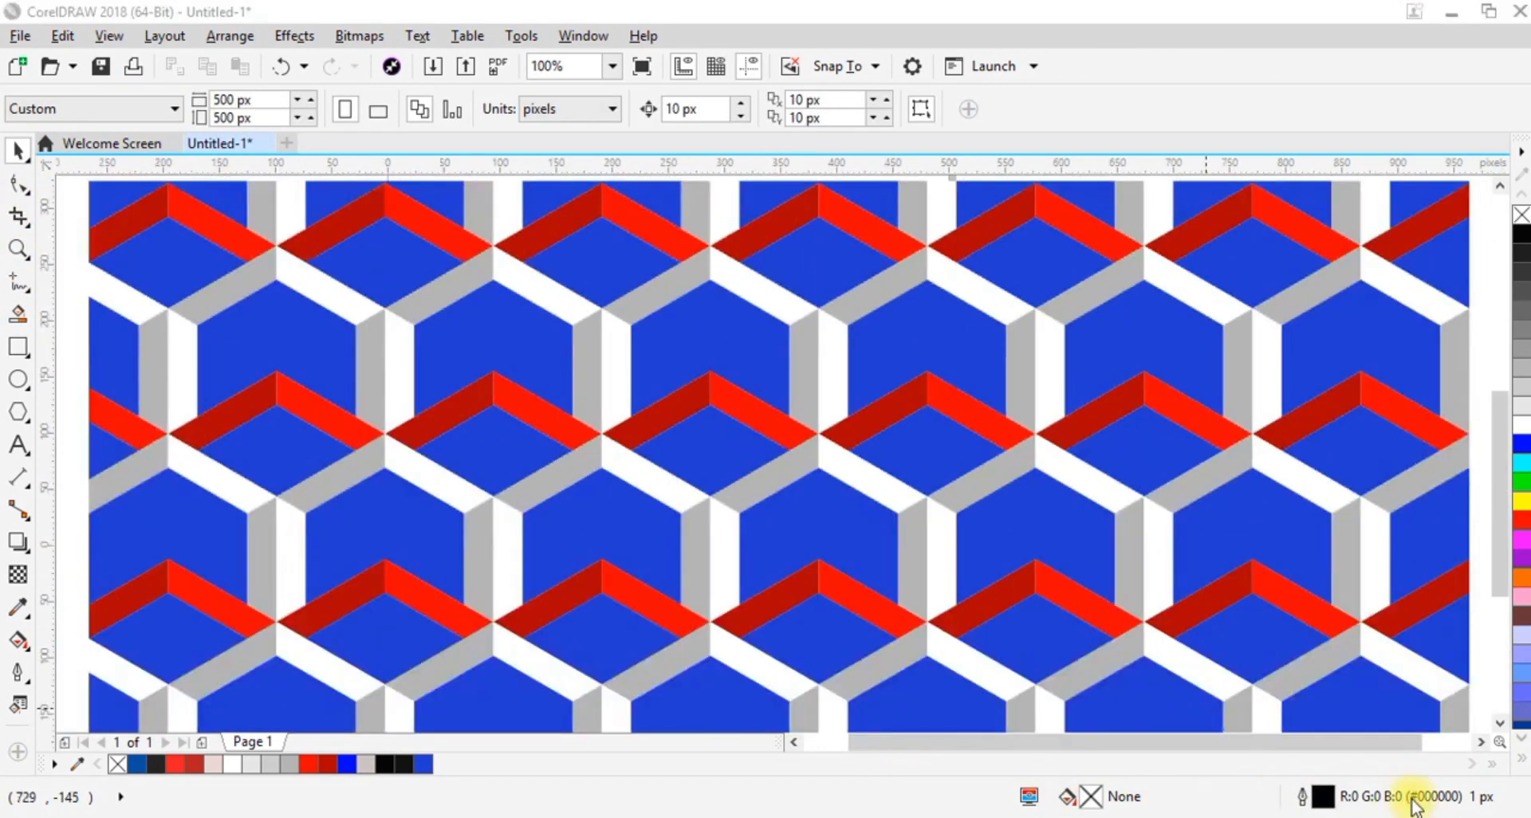